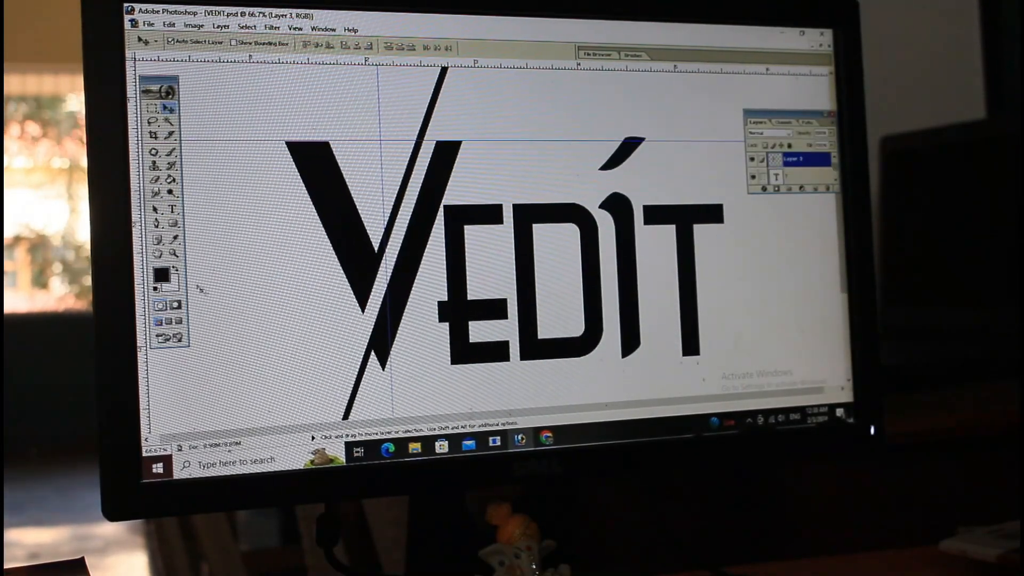
Apply a red Color Overlay to the slanted stroke of the V in the VEDIT lettering.
click(162, 275)
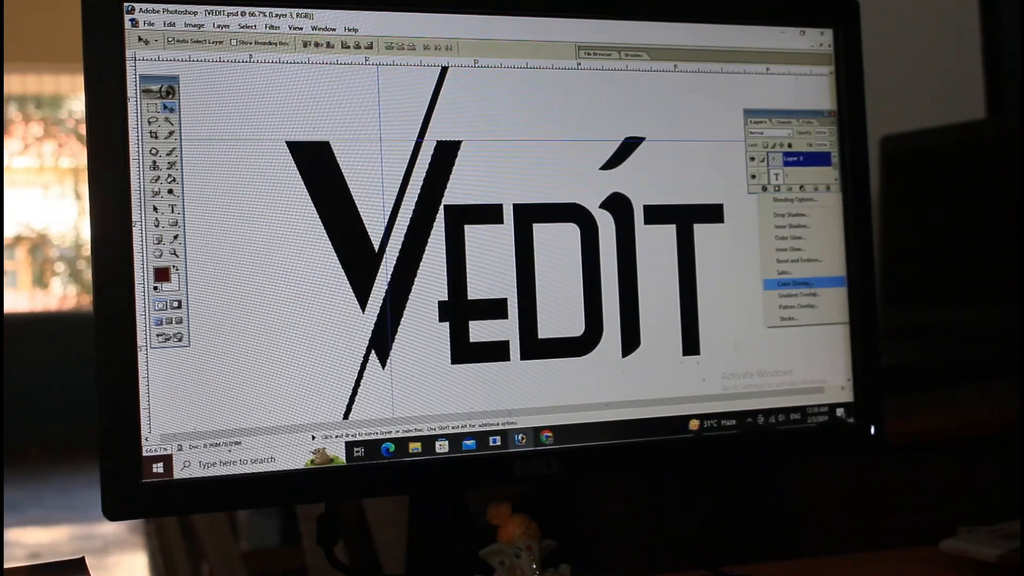
click(800, 282)
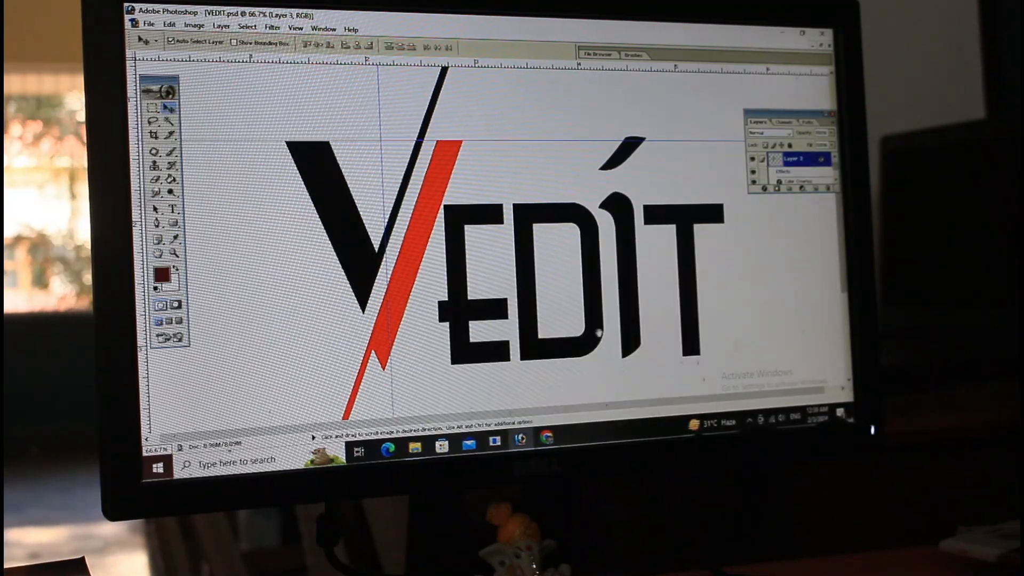
Enlarge the "Scan Me to Know more" text and position it centred just beneath the framed QR code.
key(ctrl+minus)
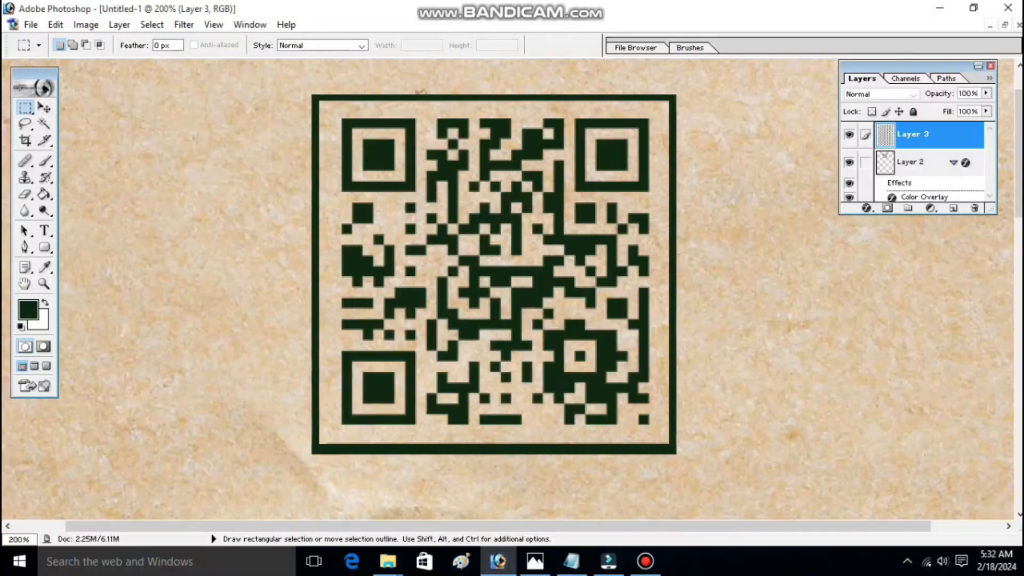
key(ctrl+minus)
key(ctrl+minus)
key(ctrl+minus)
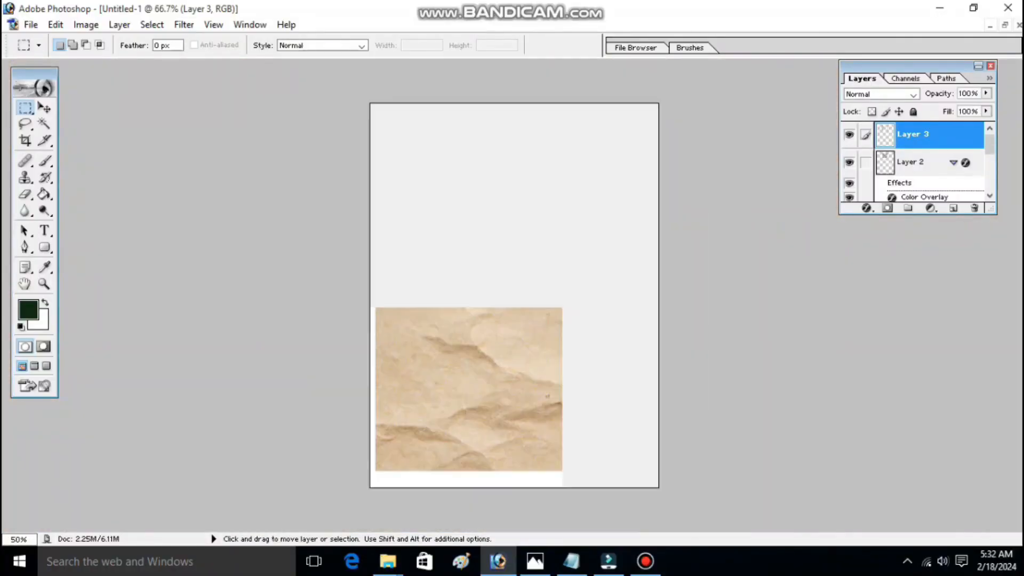
key(ctrl+plus)
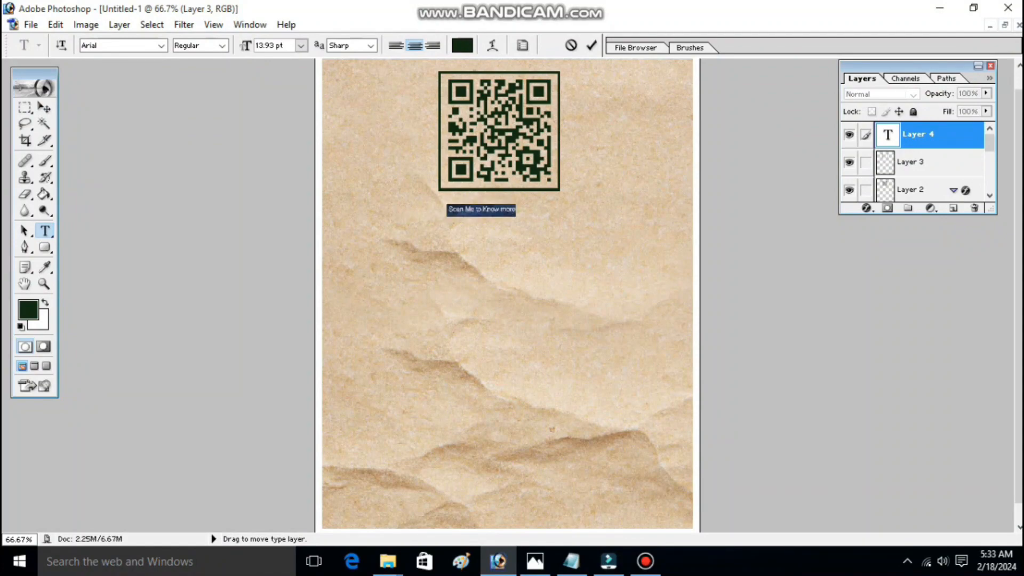
drag(482, 208, 499, 205)
key(ctrl+shift+period)
key(ctrl+Return)
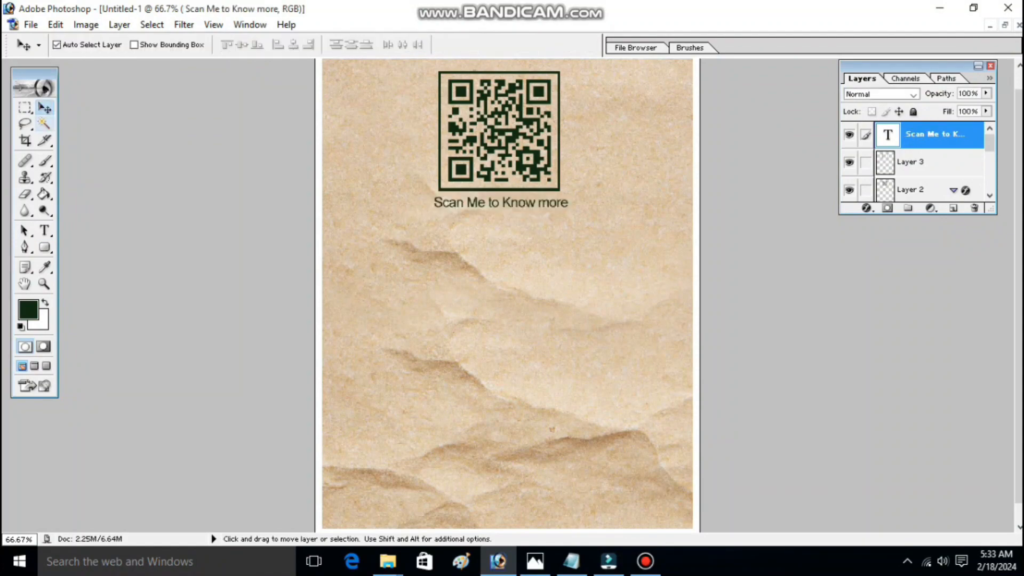
Commit the -90° rotation of the "ECO - FRIENDLY" text and adjust its vertical position beside the headline.
key(ctrl+plus)
key(ctrl+plus)
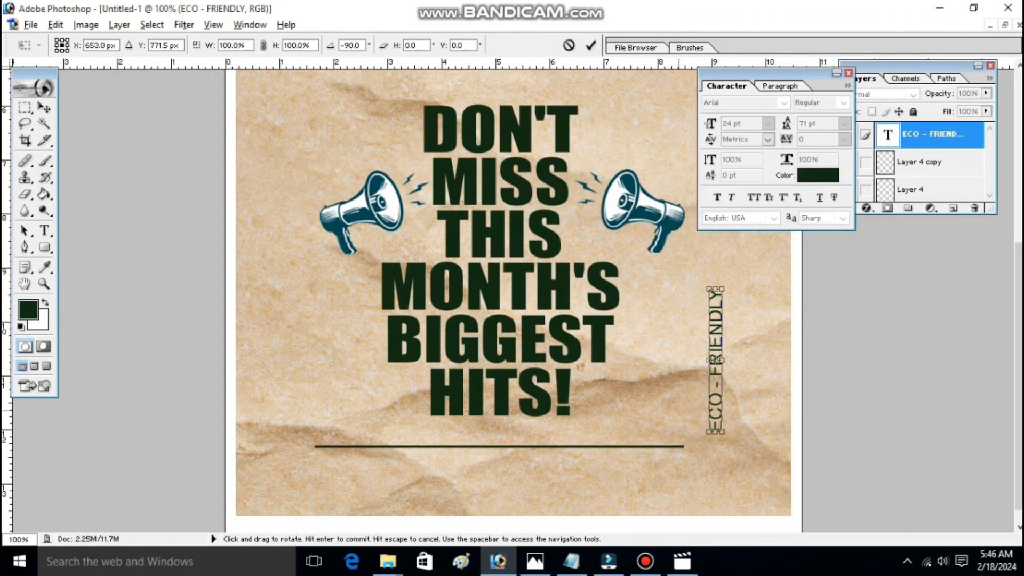
key(ctrl+plus)
drag(679, 411, 602, 376)
click(849, 73)
key(Return)
drag(694, 490, 694, 428)
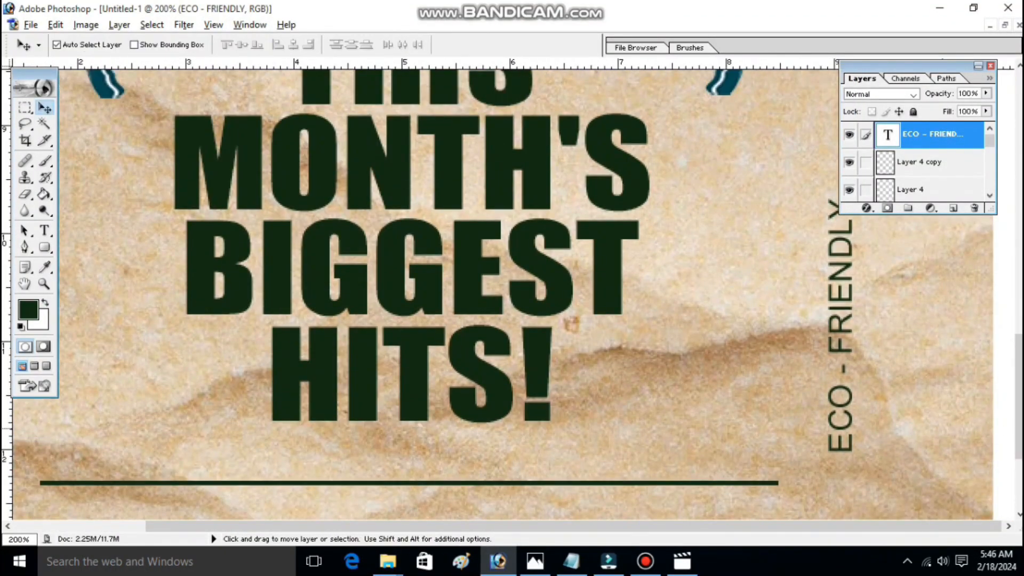
drag(840, 428, 841, 394)
drag(841, 385, 840, 437)
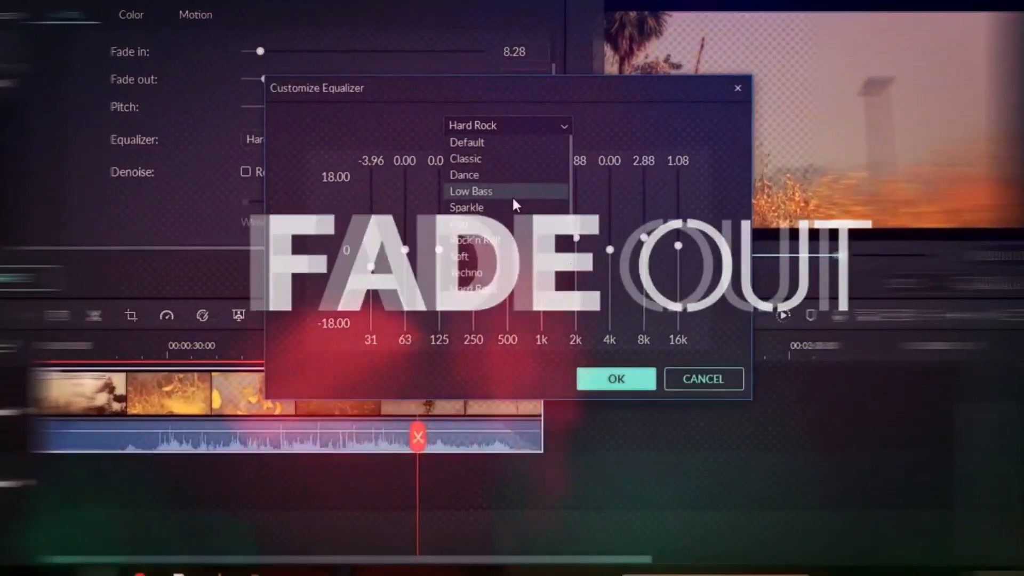
In the video editor's equalizer settings, choose the Classic preset and raise the 125 Hz band.
click(491, 143)
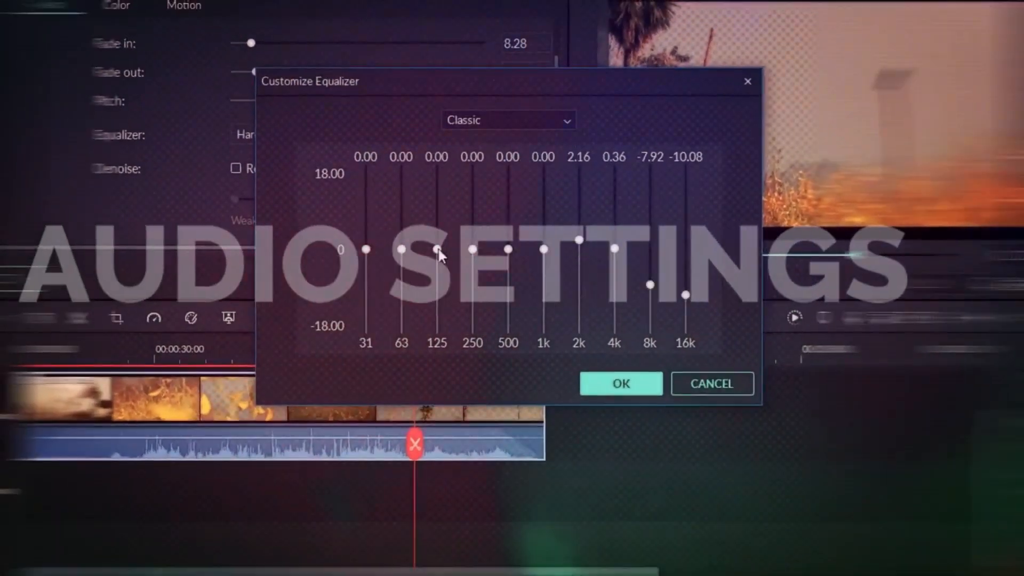
drag(440, 250, 441, 217)
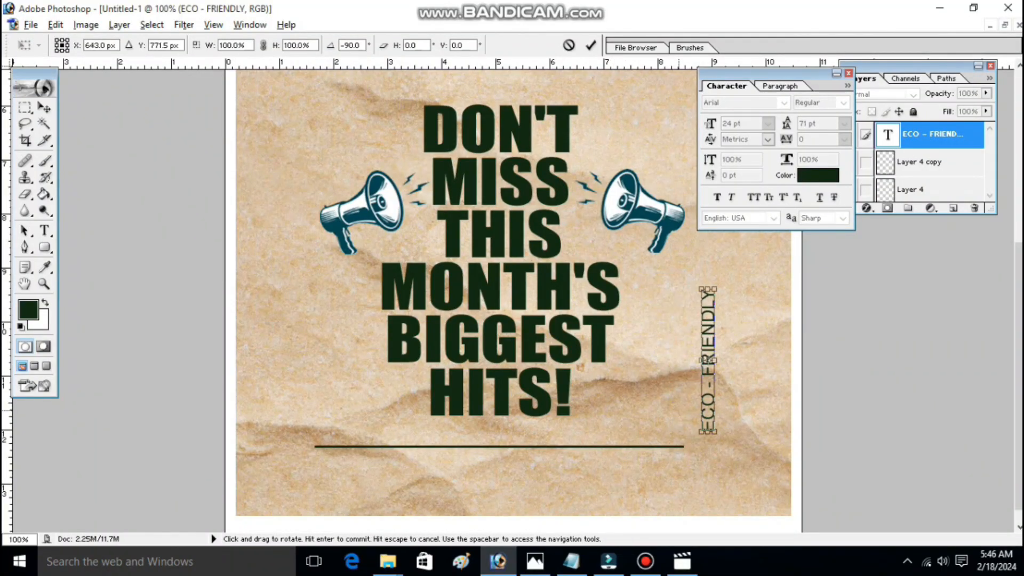
Back in Photoshop, apply the -90° transform to the "ECO - FRIENDLY" text and shift it vertically alongside the headline.
key(ctrl+plus)
click(849, 73)
drag(856, 237, 853, 263)
key(Return)
scroll(841, 373, down, 2)
drag(841, 428, 841, 395)
scroll(512, 294, up, 1)
key(ctrl+minus)
key(ctrl+t)
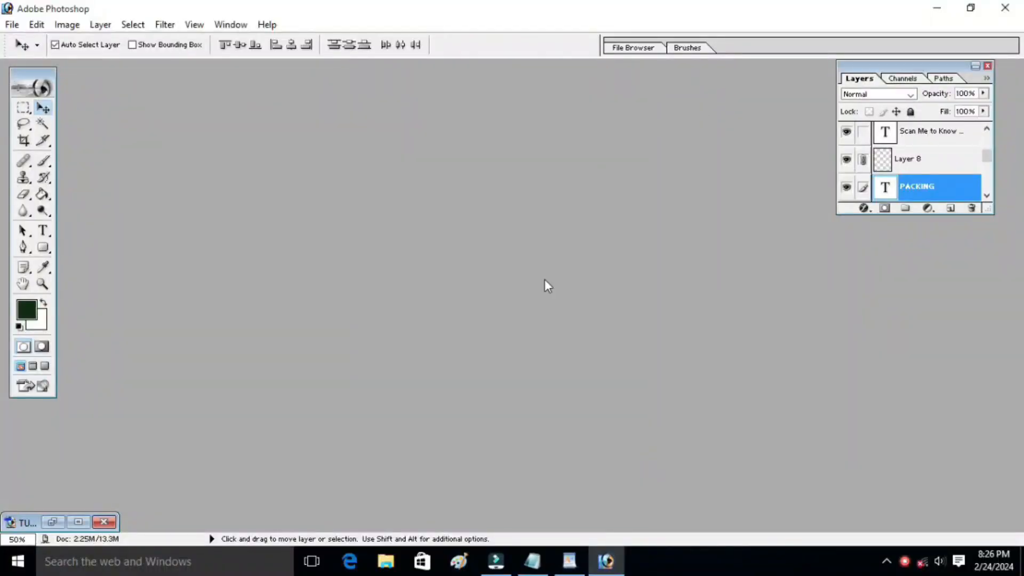
Create a new A4 document, 210 x 297 mm at 300 pixels/inch, in RGB Color with white contents, and maximize it.
click(12, 25)
click(37, 36)
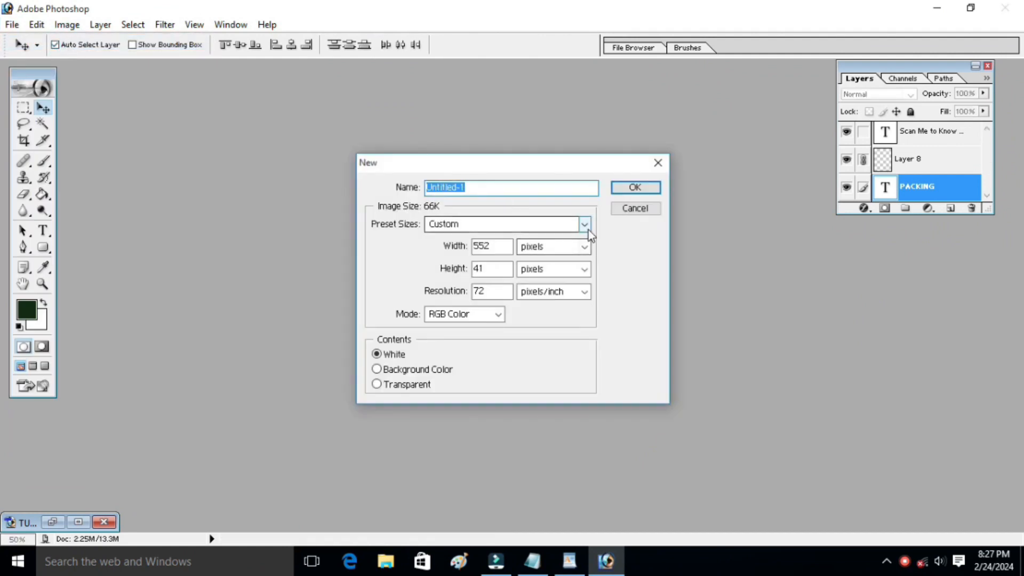
click(587, 229)
click(471, 330)
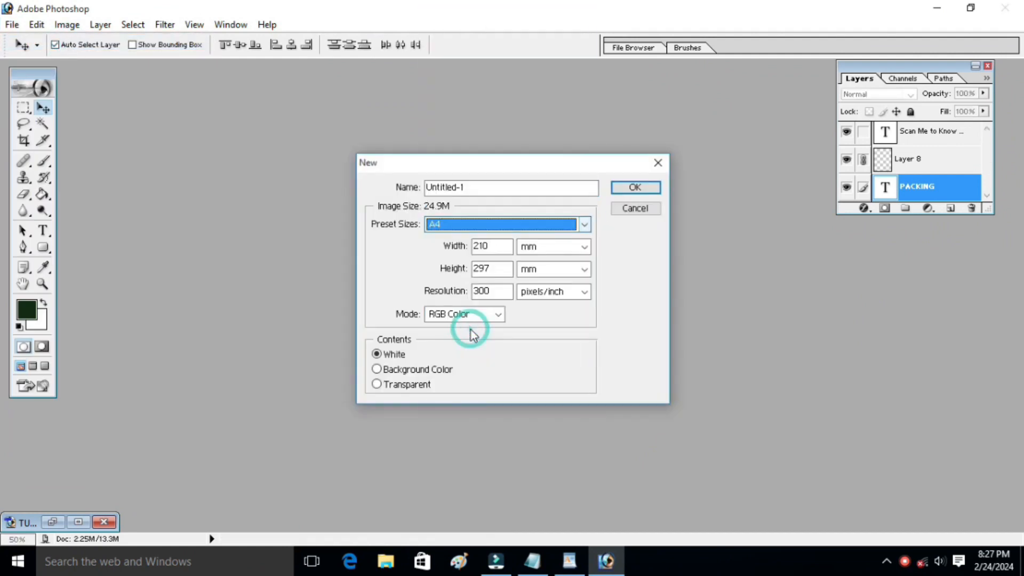
click(648, 191)
click(276, 89)
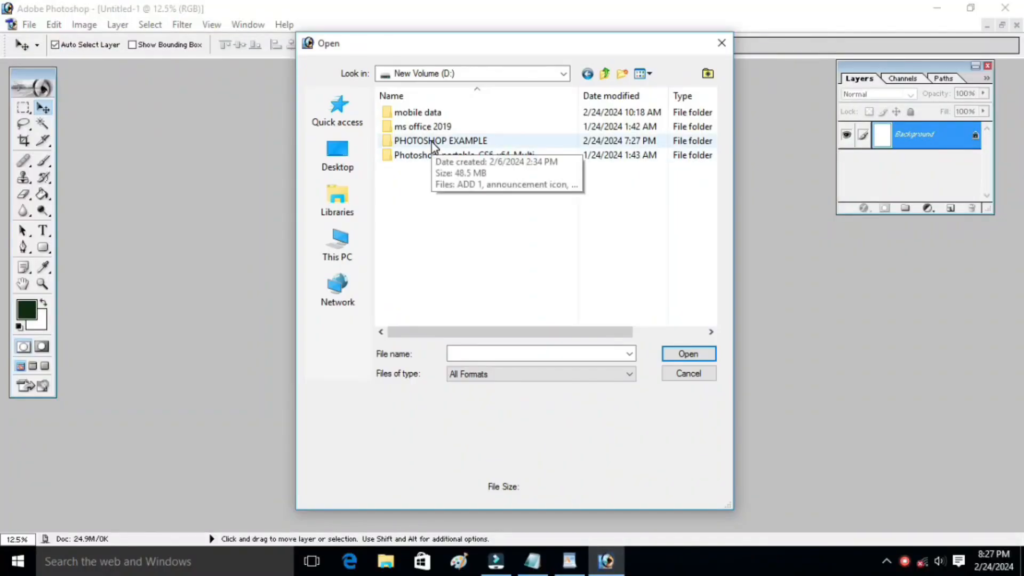
Open the brown crumpled paper texture from the PHOTOSHOP EXAMPLE folder and copy it into the new A4 document.
double_click(433, 143)
click(577, 140)
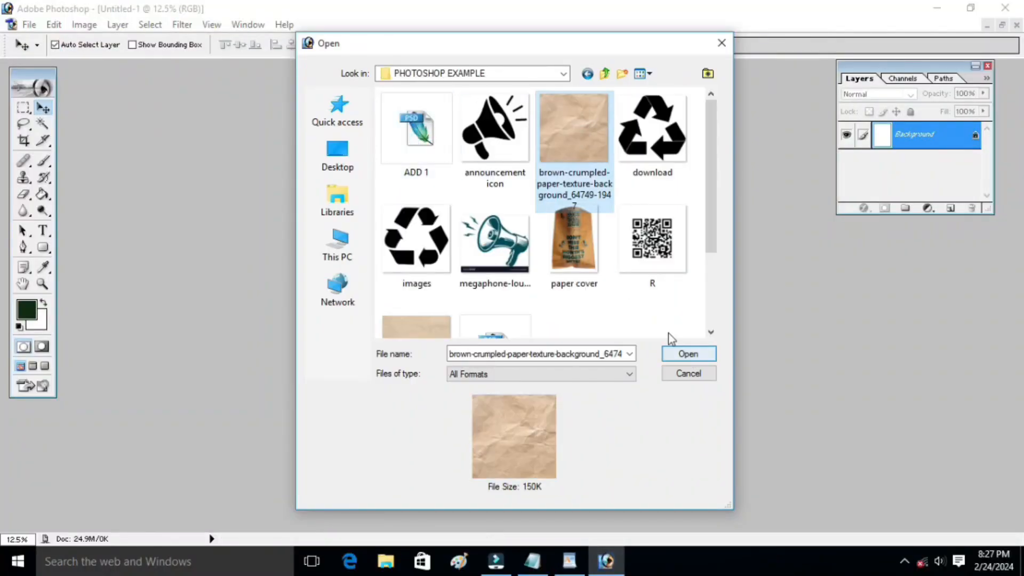
scroll(596, 247, down, 2)
click(683, 355)
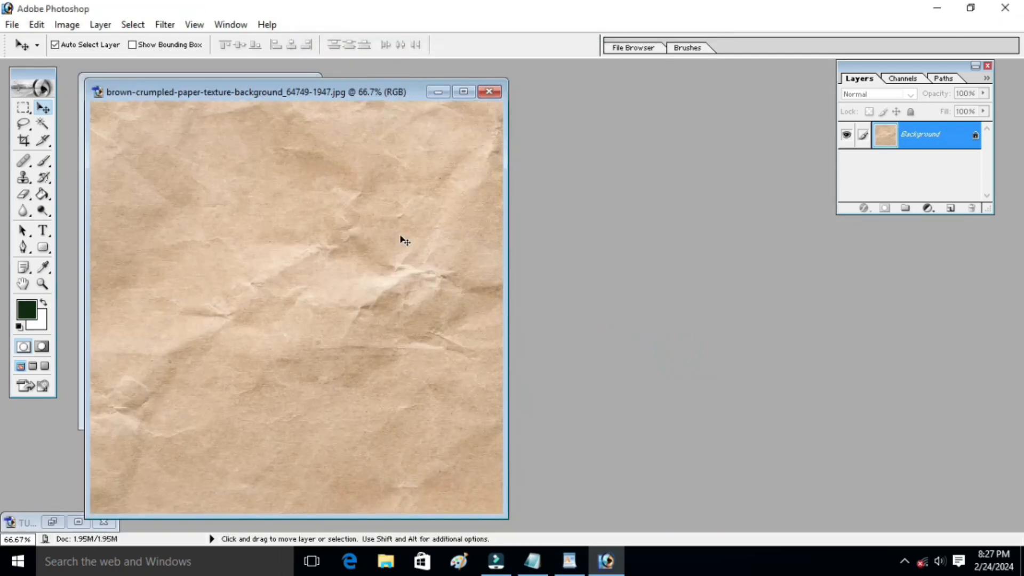
drag(317, 93, 659, 61)
drag(662, 198, 217, 215)
click(277, 87)
Scale the paper texture up to nearly the page width and place it at the upper part, leaving a narrow white margin.
key(ctrl+t)
drag(564, 295, 616, 356)
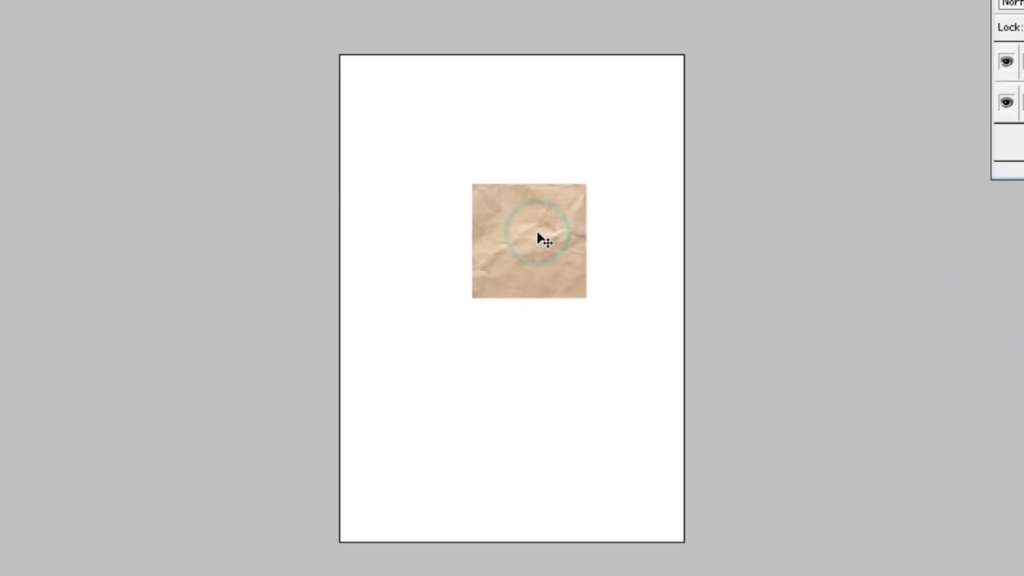
drag(665, 392, 713, 426)
drag(528, 253, 422, 153)
drag(607, 324, 670, 387)
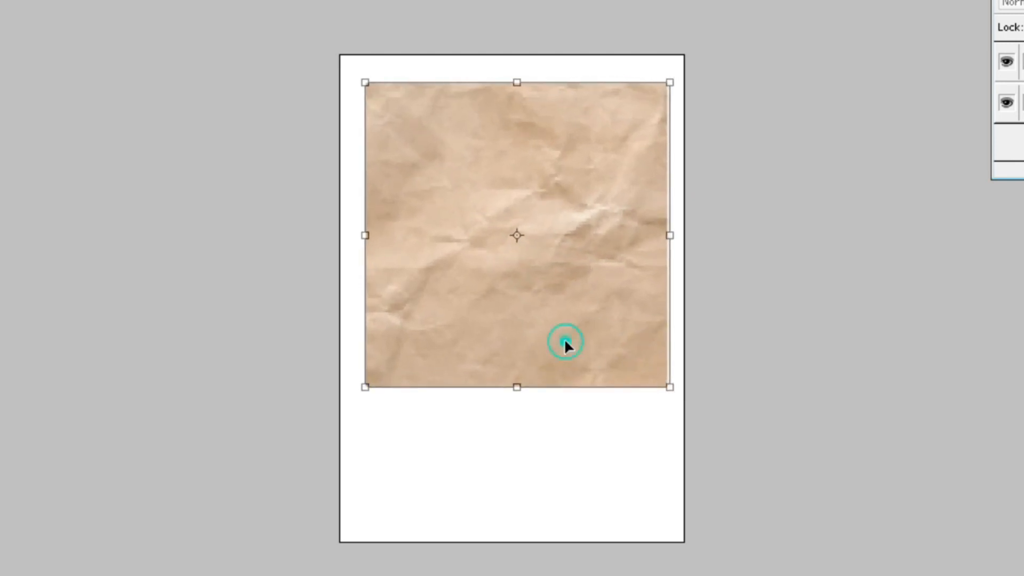
drag(564, 338, 556, 337)
drag(660, 81, 667, 70)
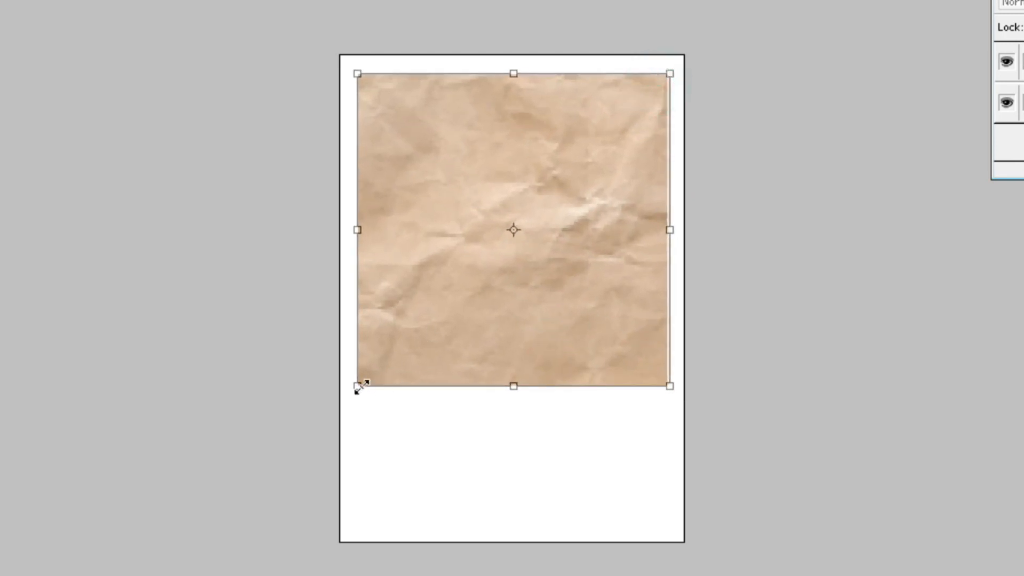
drag(357, 385, 357, 388)
key(Return)
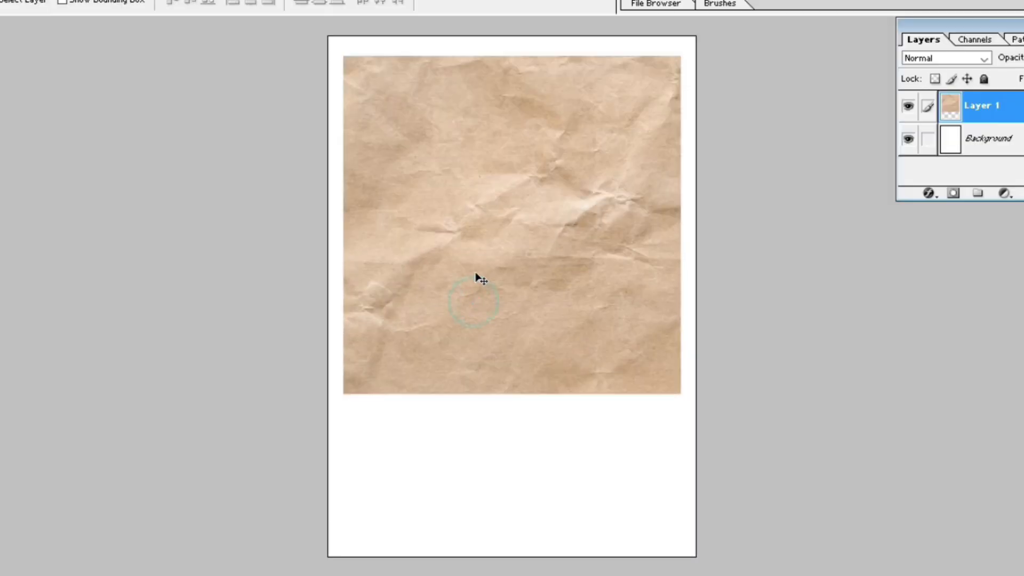
Duplicate the paper texture, flip the copy vertically and place it overlapping the original, aligned with its side edges.
drag(477, 275, 479, 379)
key(ctrl+t)
right_click(479, 380)
click(520, 367)
drag(532, 246, 532, 432)
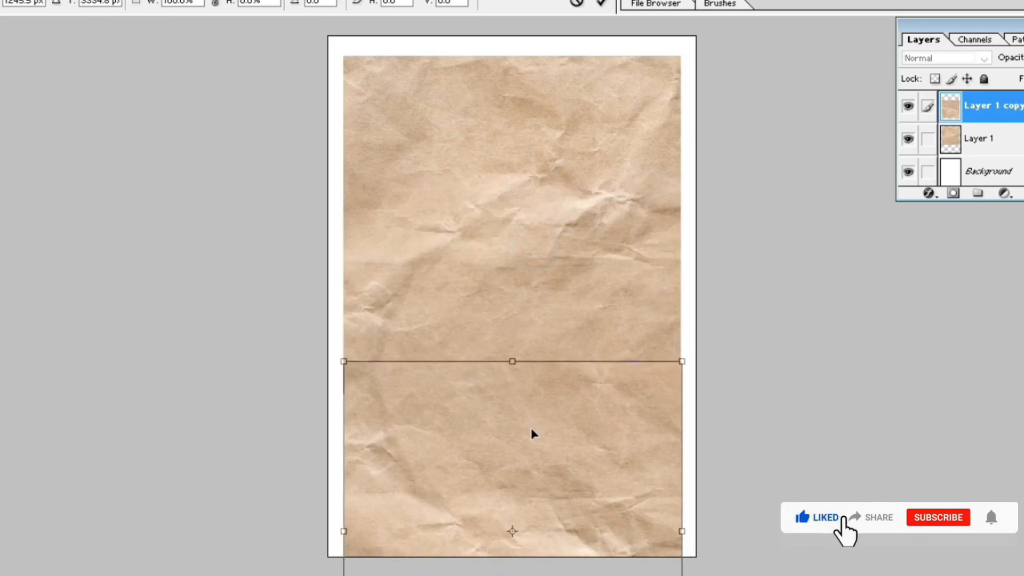
drag(531, 431, 526, 240)
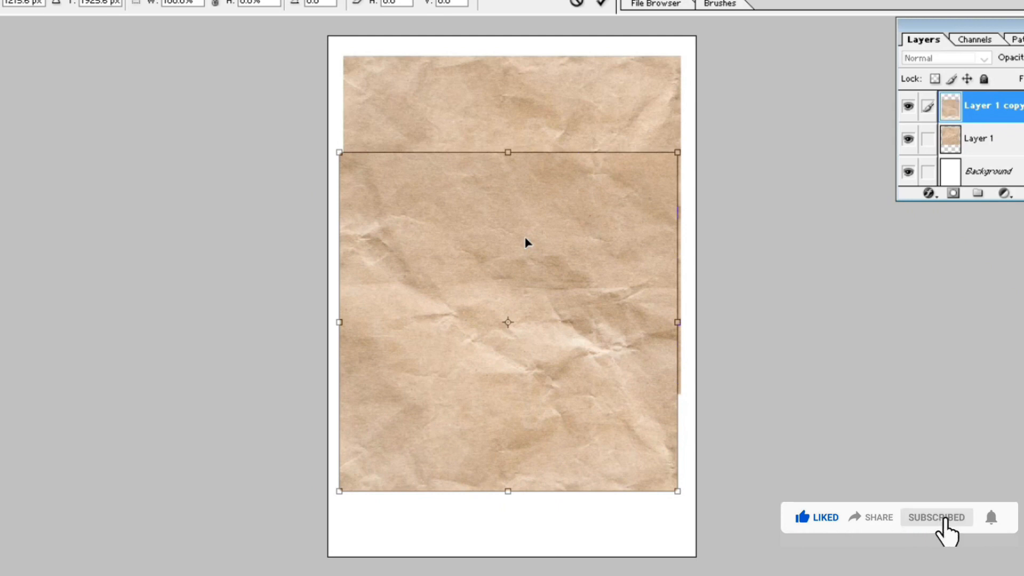
double_click(526, 243)
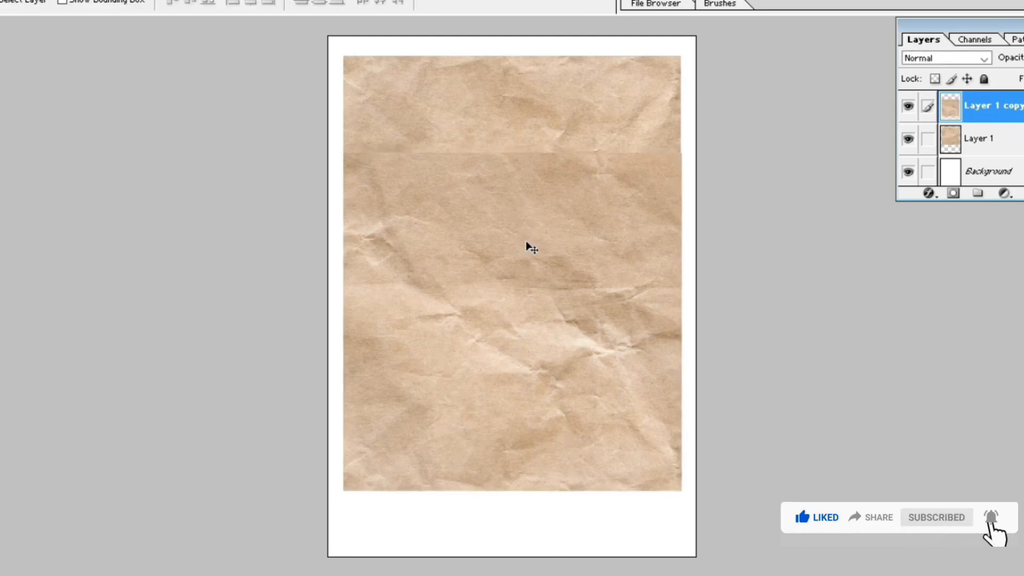
Delete the lower part of the flipped texture copy and move the remaining piece down toward the page's lower edge.
key(m)
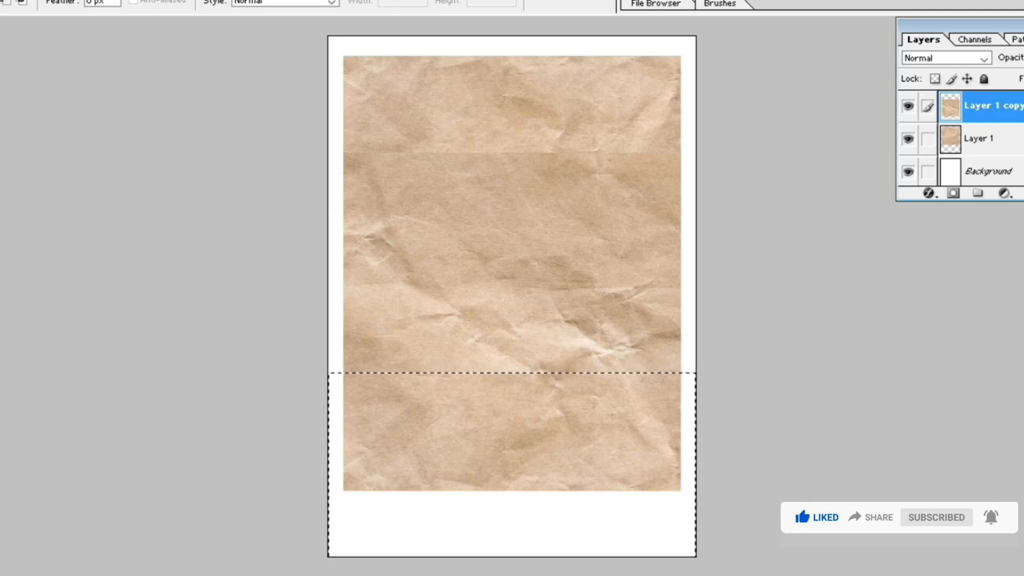
key(Delete)
key(v)
drag(508, 309, 508, 469)
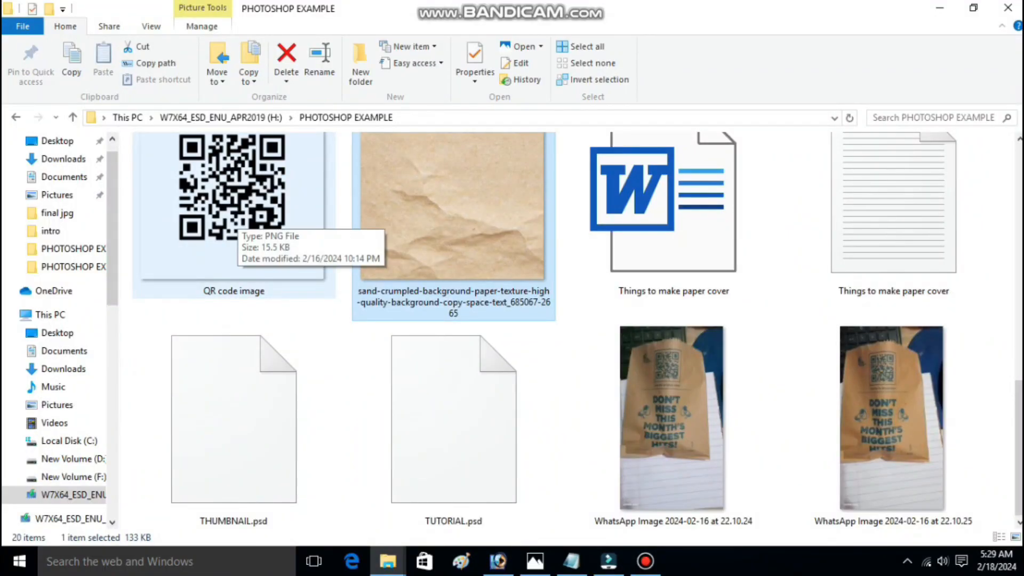
Open the QR code image from the PHOTOSHOP EXAMPLE folder and copy it onto the paper background in Untitled-1.
click(238, 216)
drag(238, 216, 502, 459)
drag(229, 93, 741, 116)
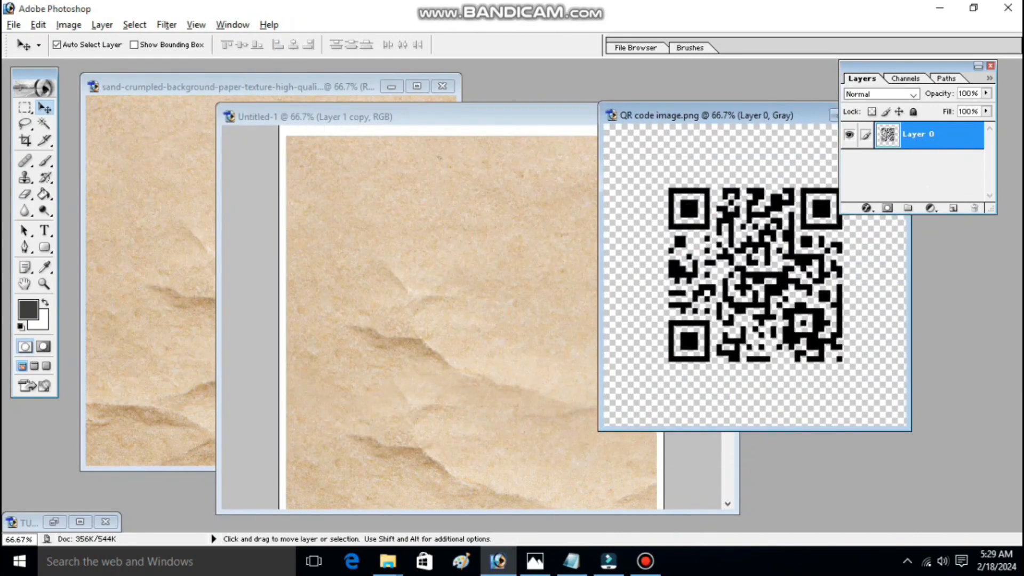
drag(747, 267, 465, 249)
Close the sand-crumpled paper and QR code source images and maximize the Untitled-1 document.
click(443, 86)
drag(773, 115, 613, 128)
click(731, 129)
click(694, 116)
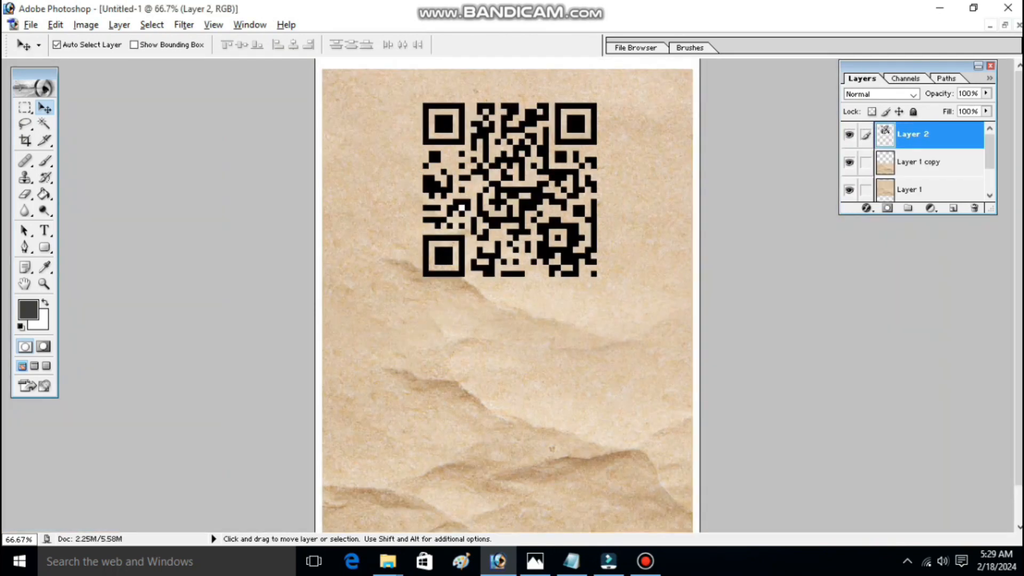
Scale the QR code proportionally to 58.8% and position it centred near the upper edge of the paper background.
drag(462, 208, 454, 200)
key(ctrl+t)
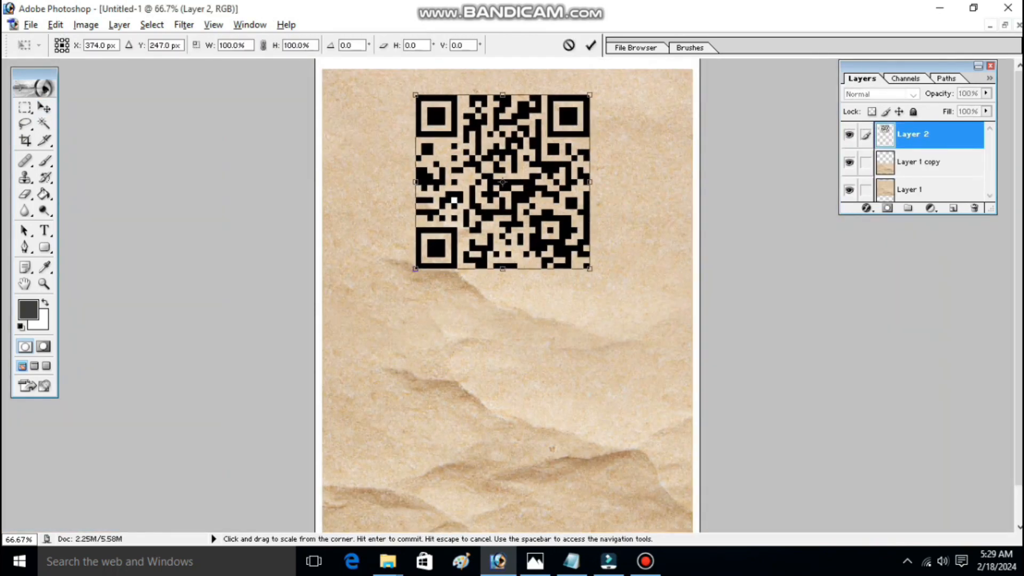
drag(415, 95, 461, 140)
drag(525, 224, 471, 168)
scroll(507, 232, down, 1)
scroll(507, 232, up, 1)
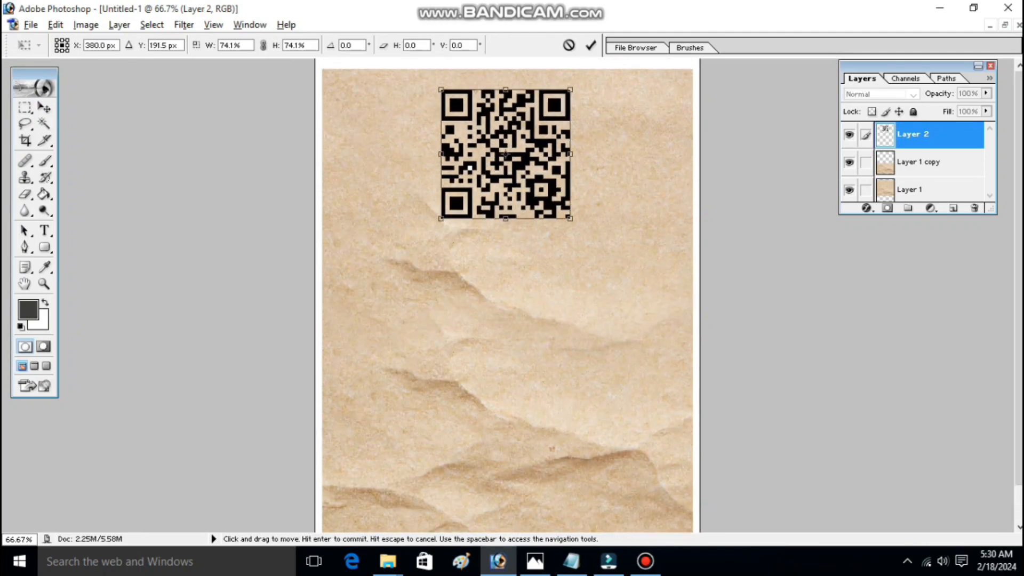
drag(570, 218, 533, 182)
scroll(533, 181, down, 1)
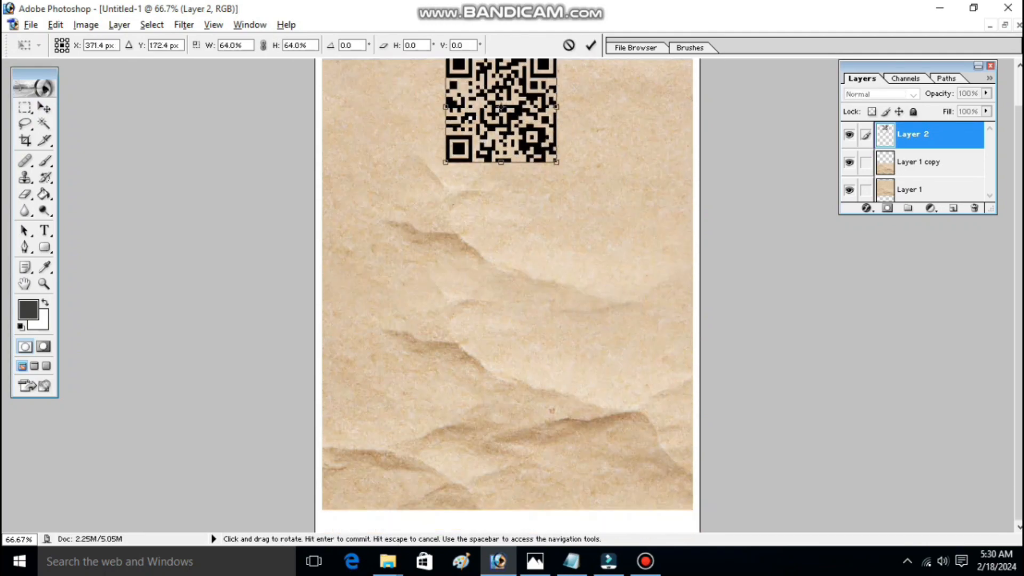
scroll(534, 182, up, 1)
scroll(508, 297, down, 1)
scroll(508, 297, up, 1)
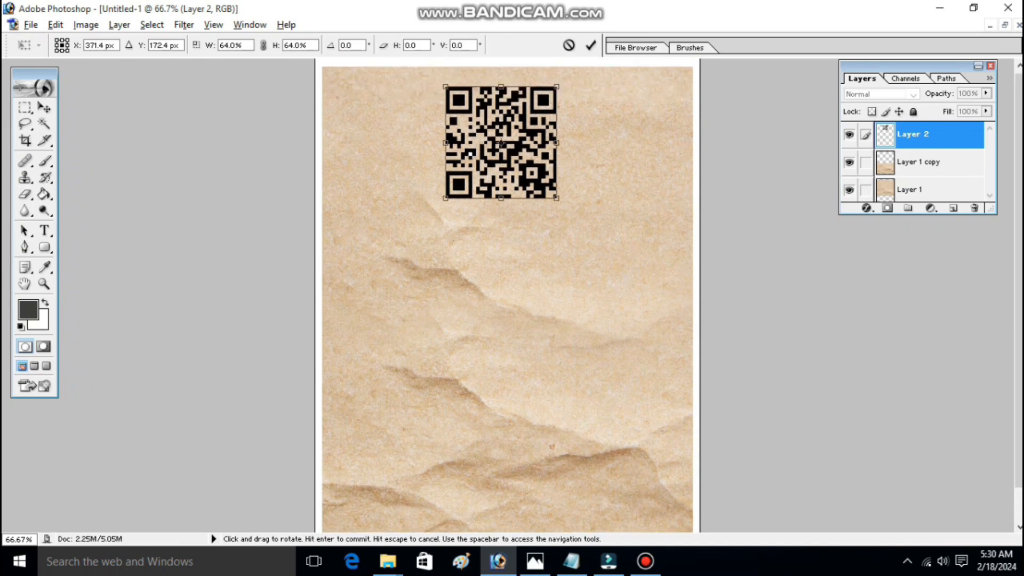
drag(556, 89, 548, 98)
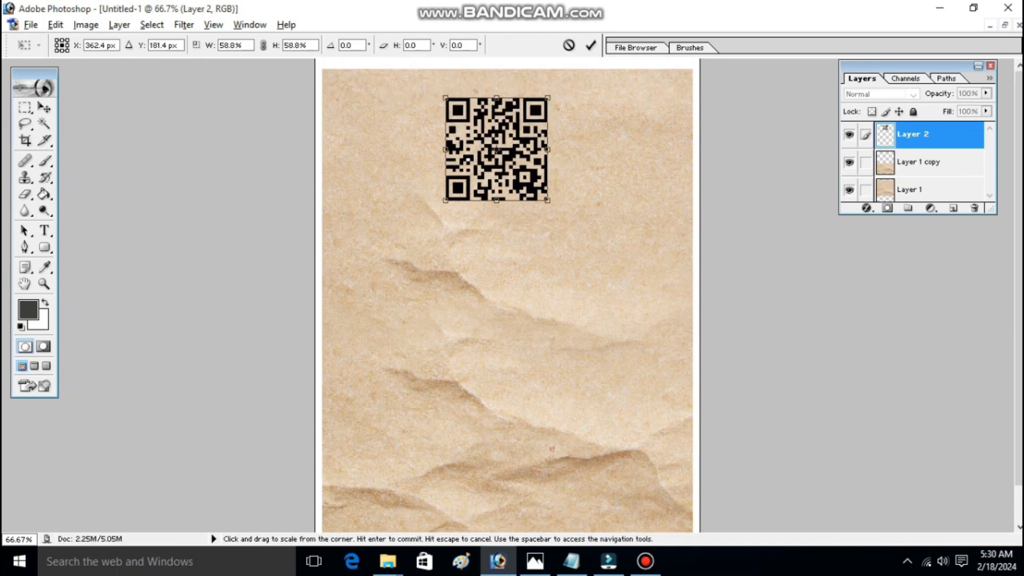
key(Return)
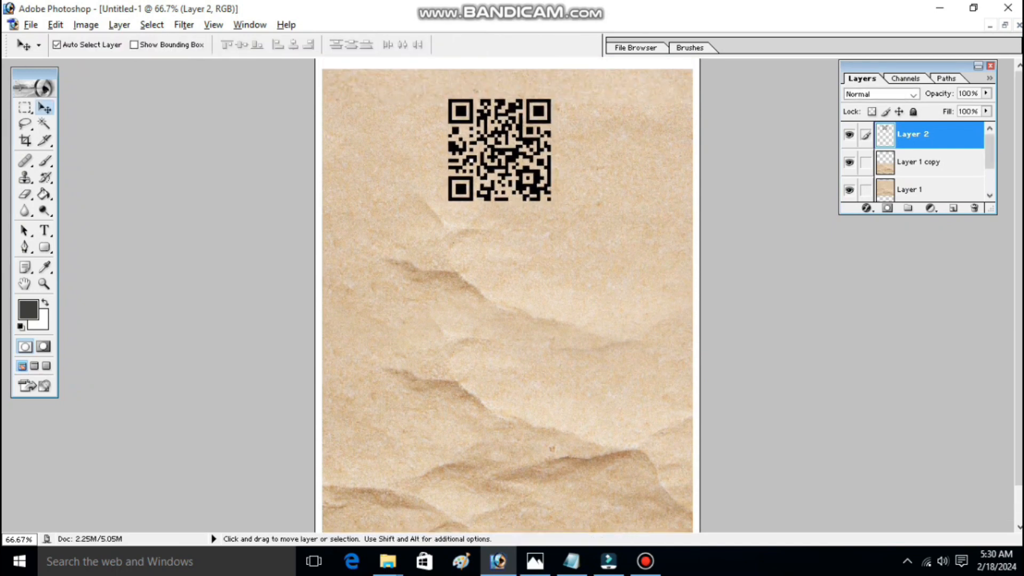
Compare the layout in Photoshop with the reference photo of the printed paper bag in the Photos viewer.
click(535, 562)
key(alt+Tab)
key(alt+Tab)
key(alt+Tab)
key(alt+Tab)
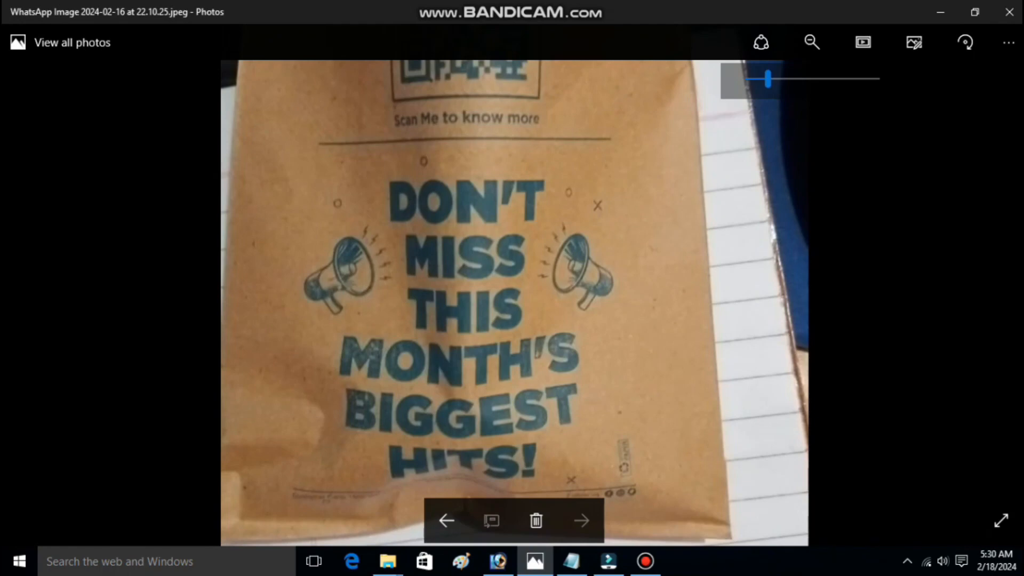
Switch back to Photoshop and add a Color Overlay layer style to the QR code layer.
scroll(513, 297, down, 2)
key(alt+Tab)
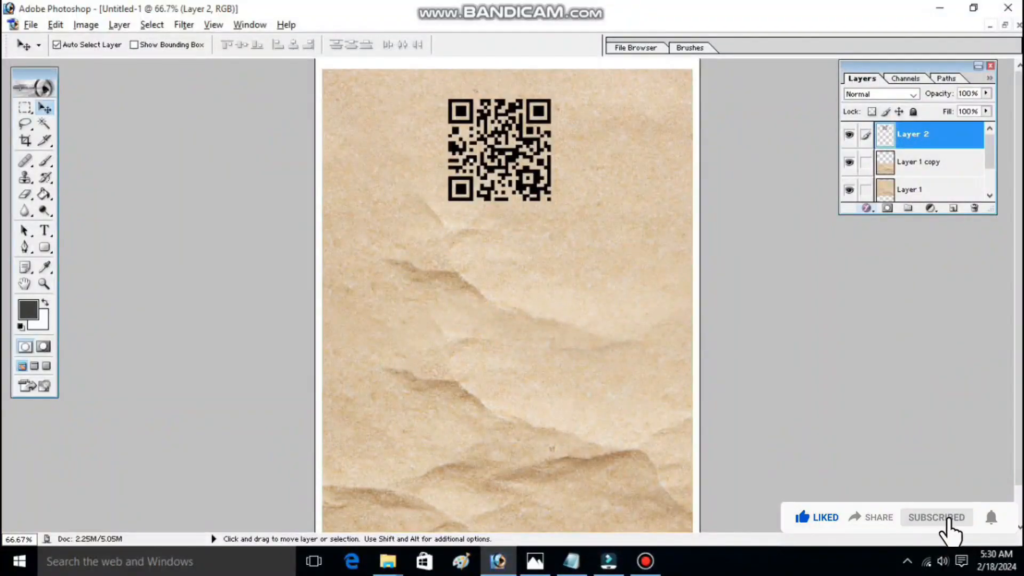
click(867, 209)
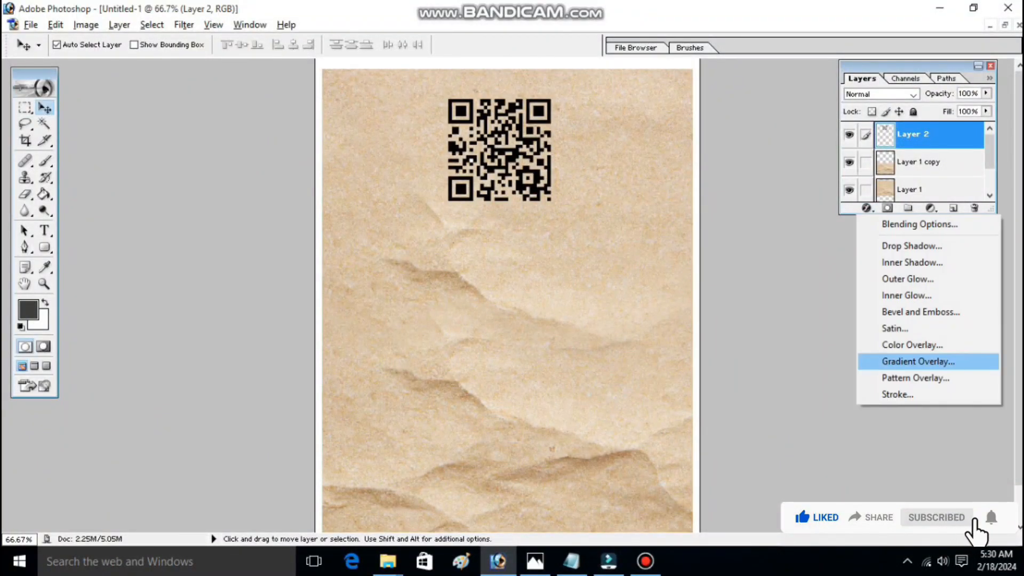
click(912, 345)
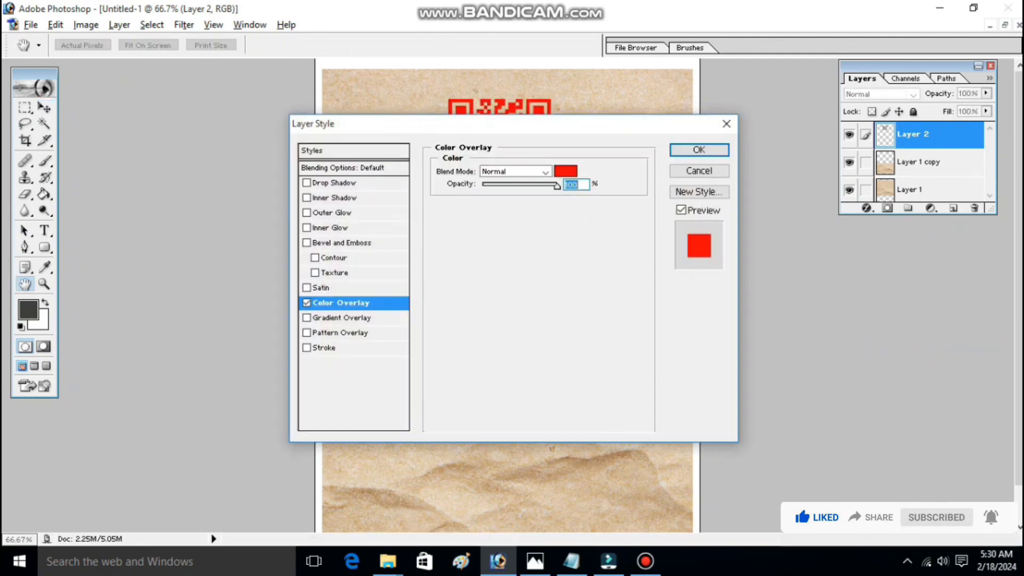
drag(469, 123, 470, 252)
Set the QR code's overlay colour to dark green, hex 122C13.
click(566, 300)
drag(699, 199, 236, 74)
click(283, 240)
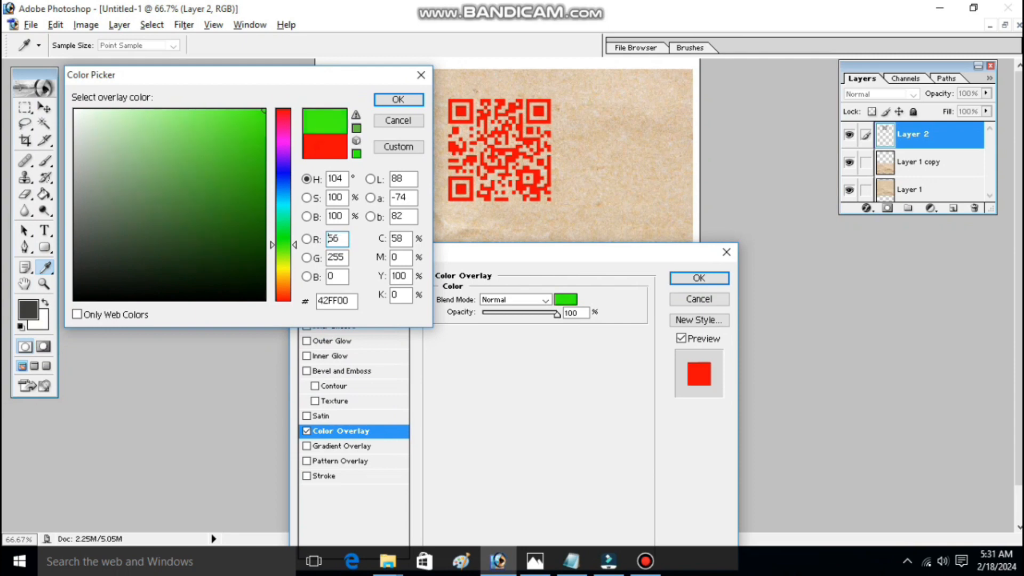
click(259, 252)
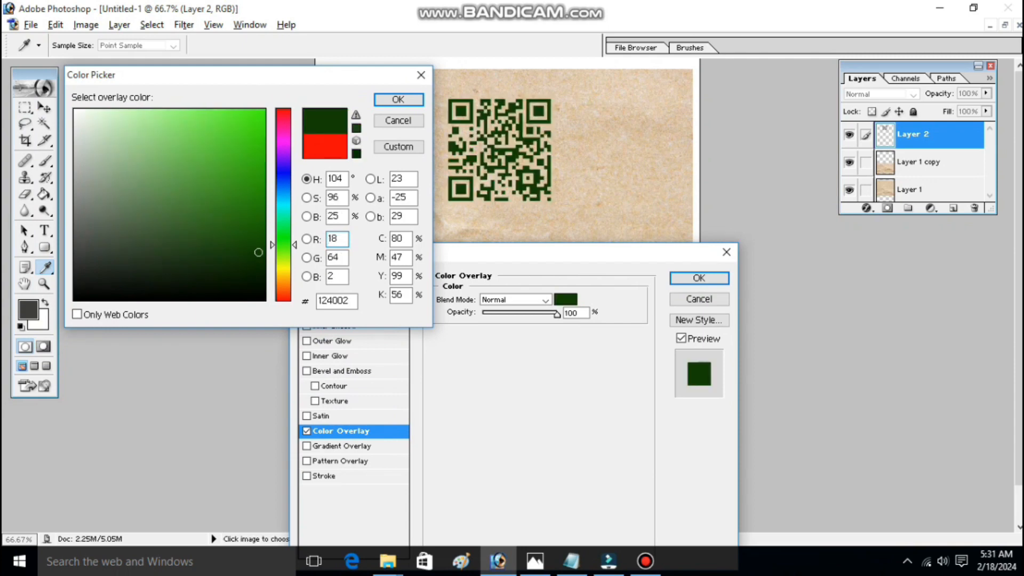
click(255, 268)
key(Down)
key(Down)
key(Down)
key(Down)
key(Down)
key(Down)
key(Down)
key(Down)
key(Down)
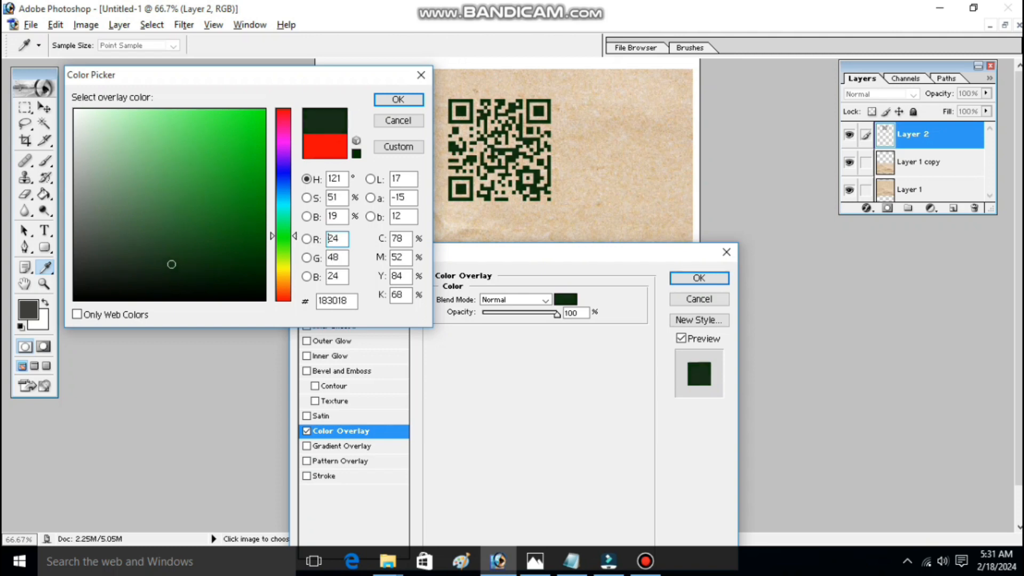
click(171, 252)
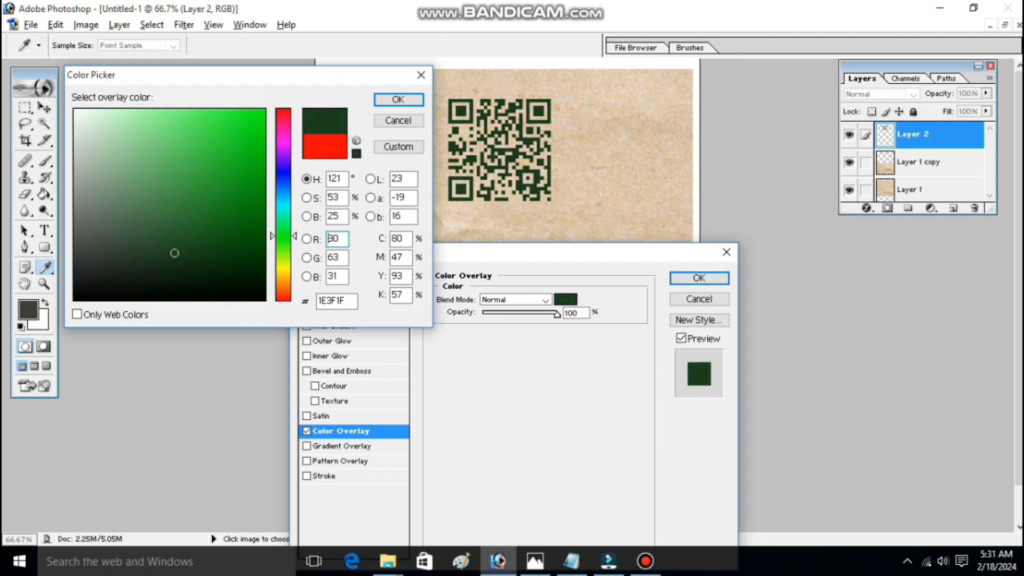
click(188, 266)
click(171, 279)
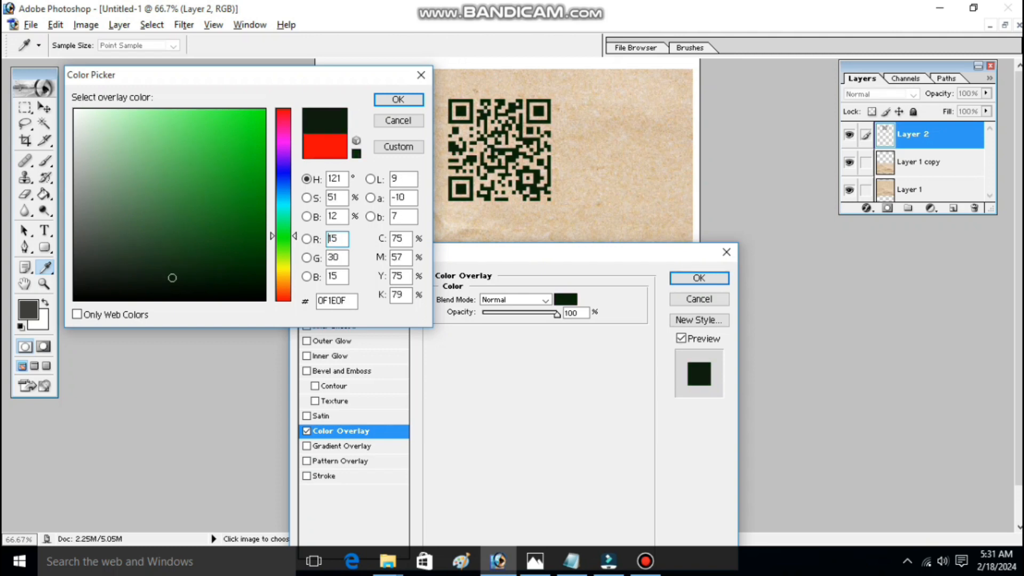
click(182, 262)
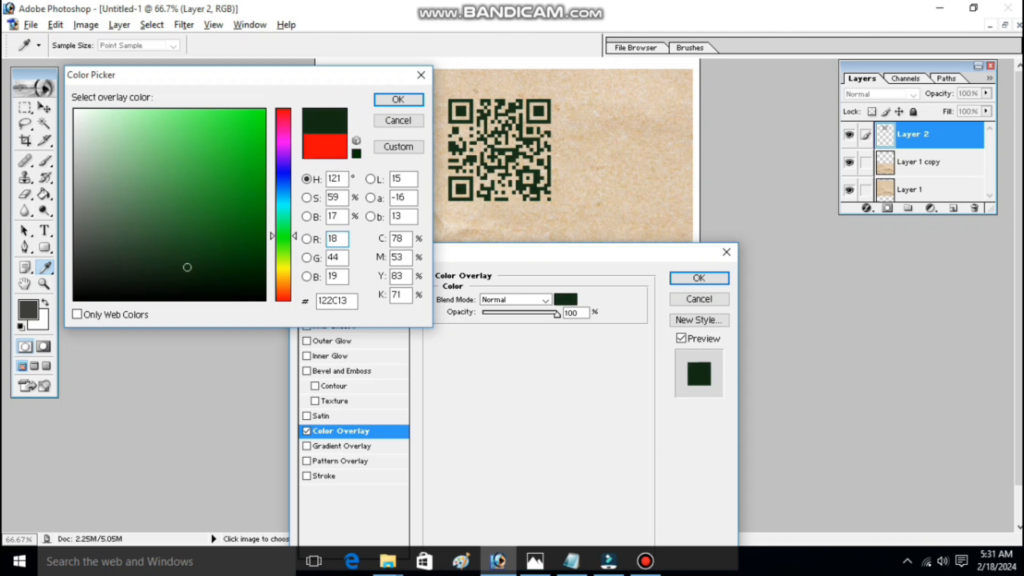
click(399, 100)
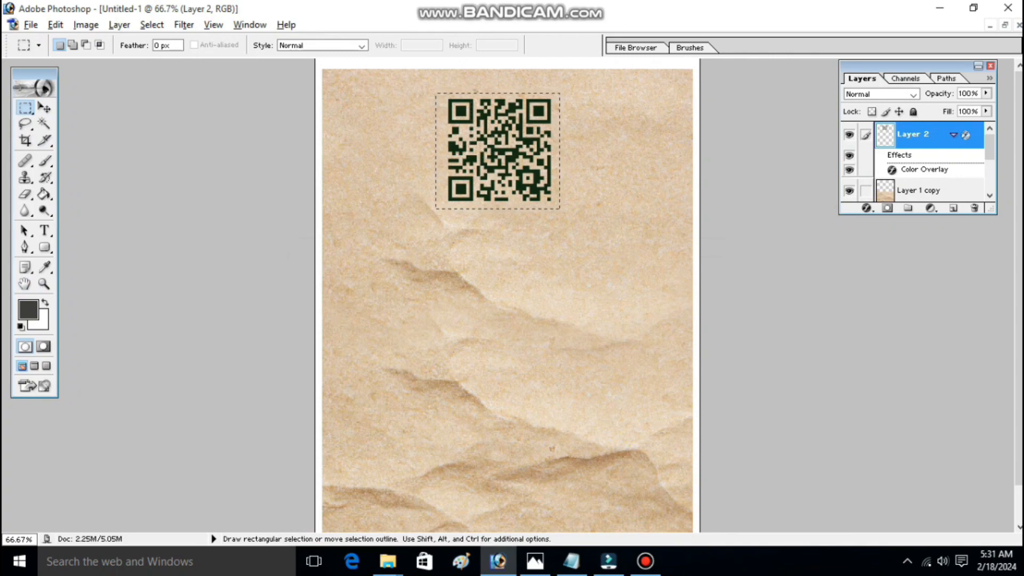
Create a new layer and try filling the rectangular selection around the QR code with the dark grey foreground colour.
click(954, 209)
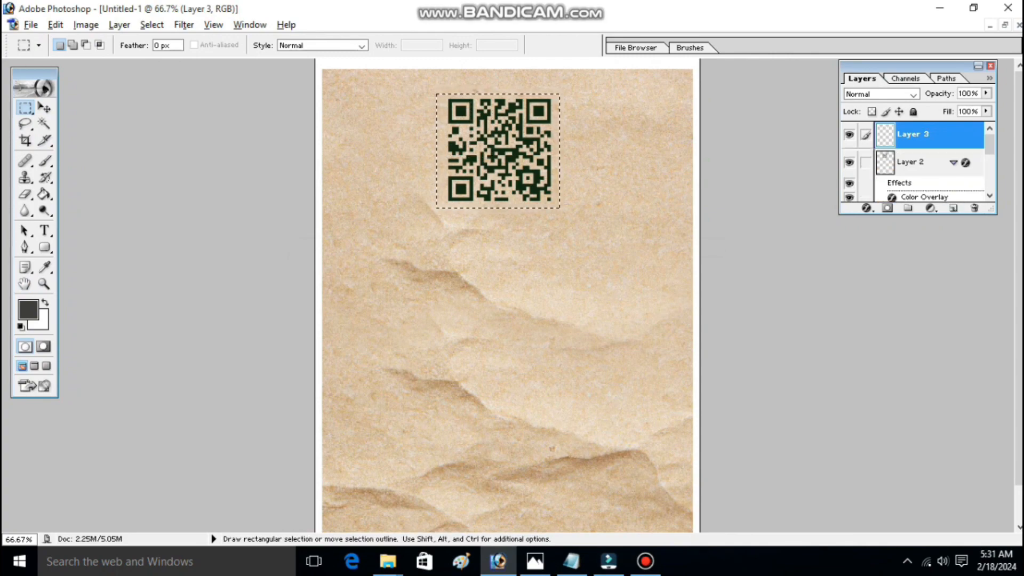
key(ctrl+plus)
key(ctrl+plus)
drag(496, 94, 507, 512)
key(g)
click(501, 278)
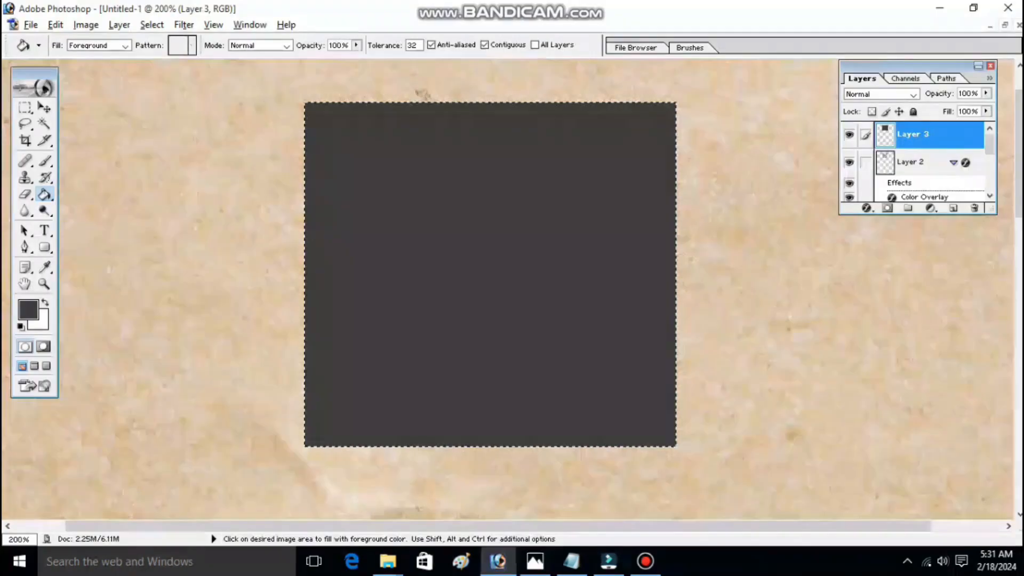
Set the foreground colour to the QR code's dark green and fill the rectangular selection with it on the new layer.
click(45, 107)
click(29, 310)
click(379, 389)
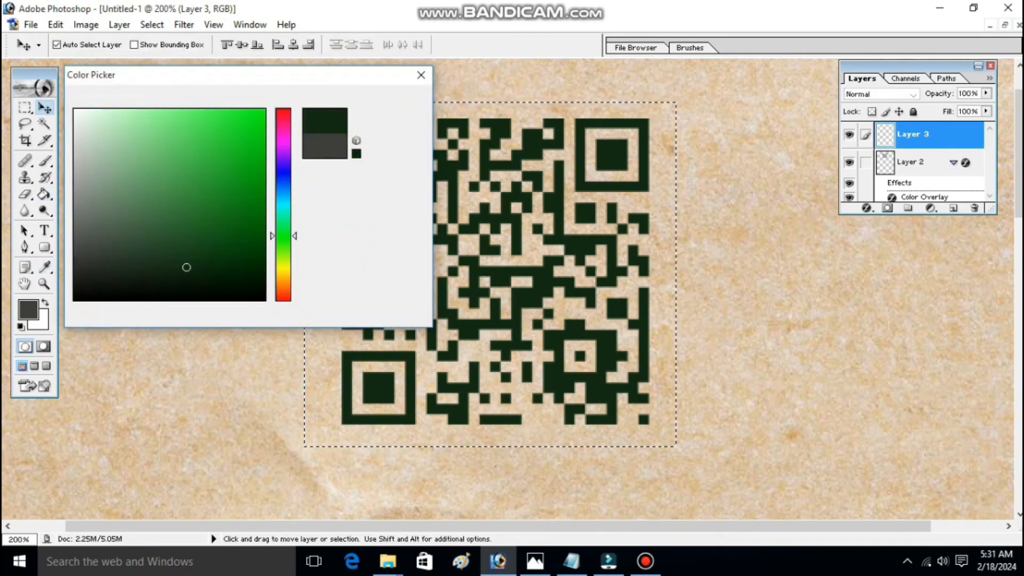
key(Return)
key(g)
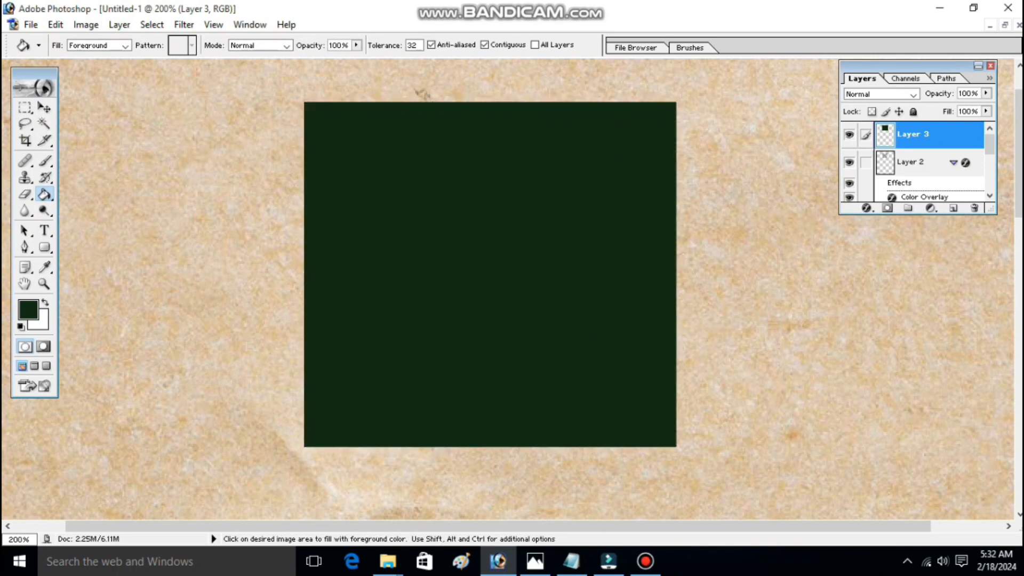
Cut out the dark green rectangle's interior to leave a thin frame, and scale the frame to 98% width and 104.3% height.
click(24, 107)
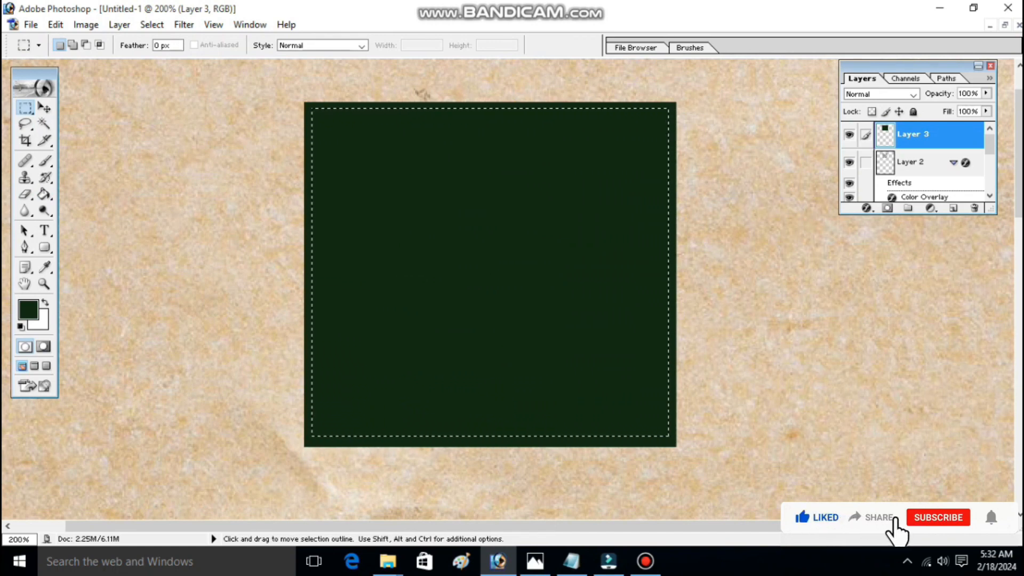
key(Delete)
key(ctrl+t)
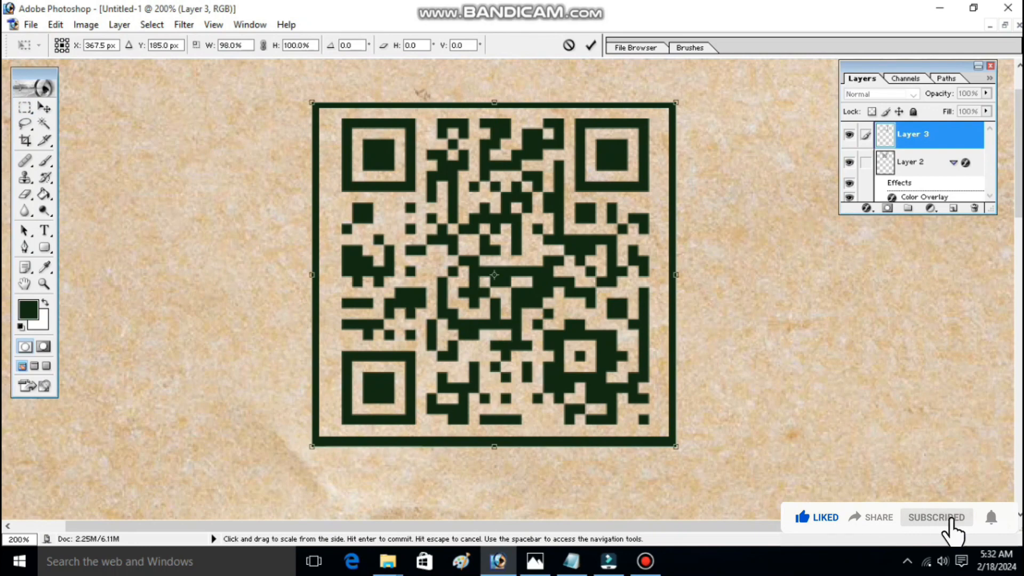
drag(494, 102, 494, 95)
drag(495, 447, 494, 454)
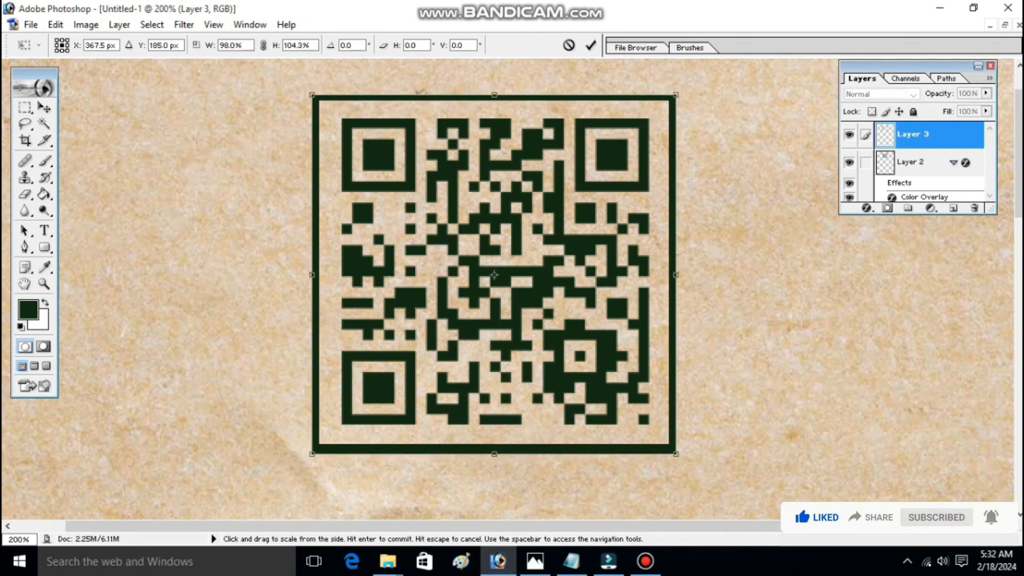
key(Return)
Examine the framed QR code on the full page and compare it with the reference bag photo in the Photos viewer.
key(ctrl+minus)
key(ctrl+minus)
key(ctrl+minus)
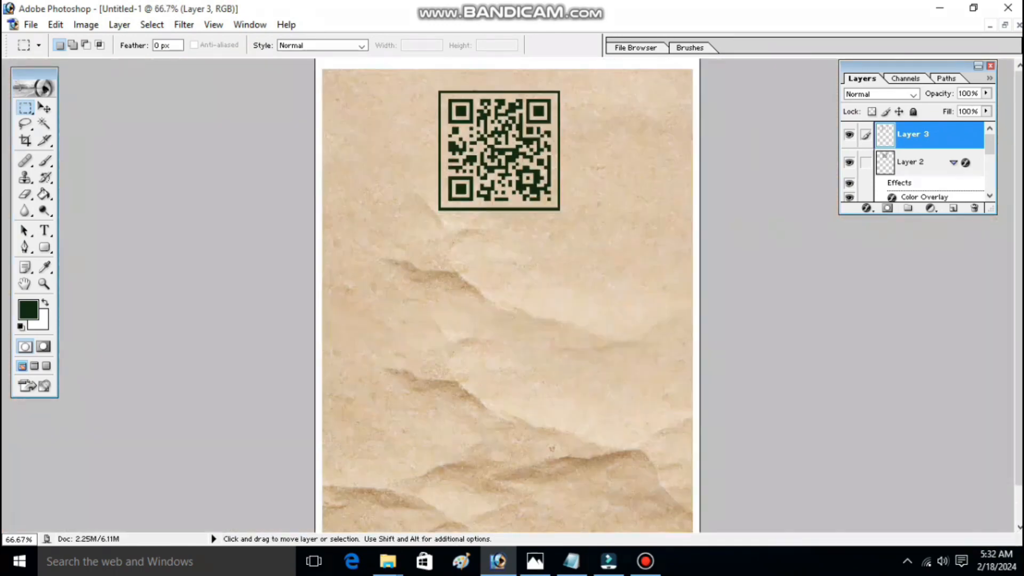
key(ctrl+plus)
key(ctrl+minus)
key(ctrl+plus)
mouse_move(571, 561)
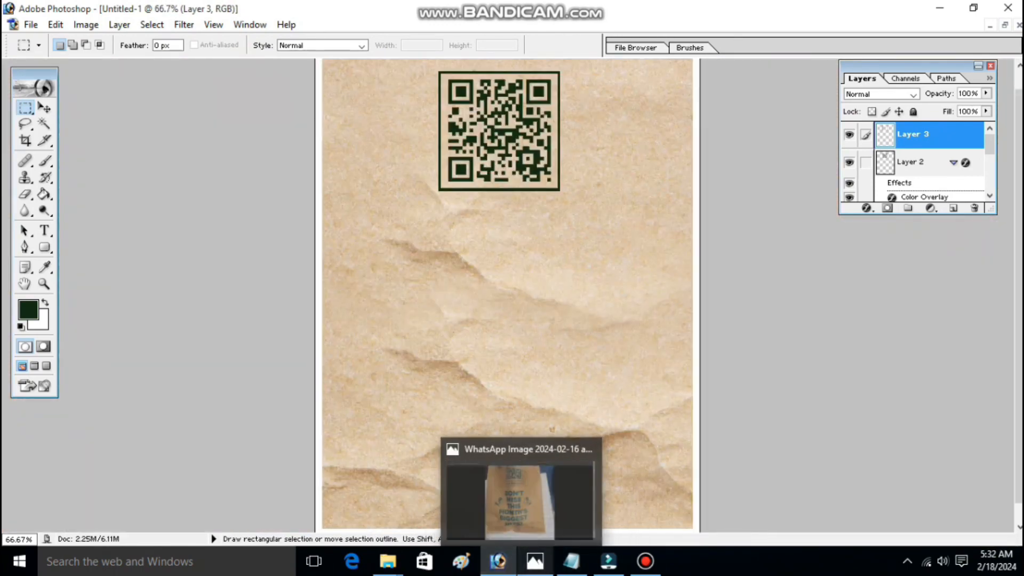
click(535, 561)
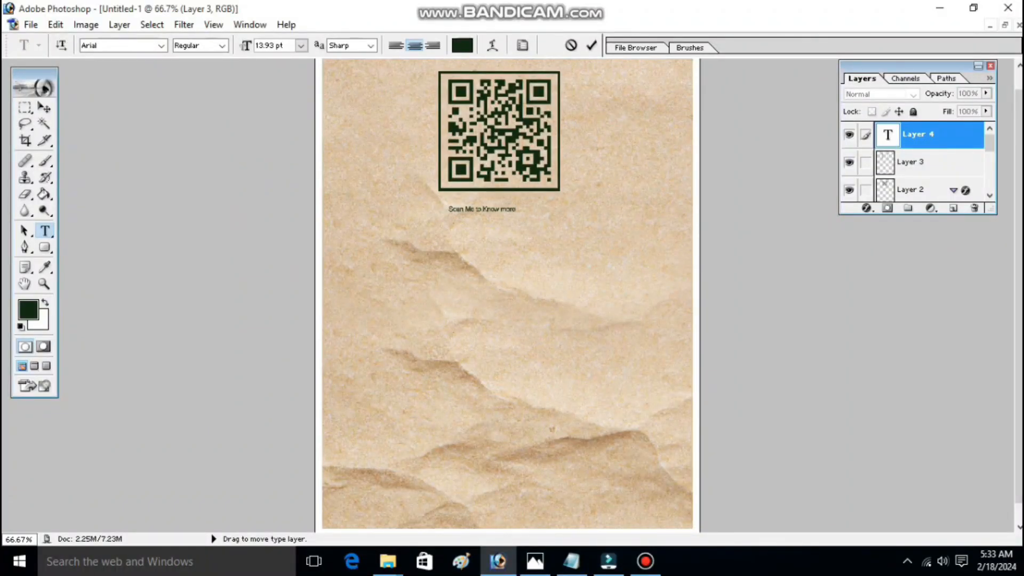
Enlarge the "Scan Me to Know more" caption to 27.93 pt and centre it just beneath the QR code frame.
key(ctrl+shift+period)
key(ctrl+shift+period)
key(ctrl+shift+period)
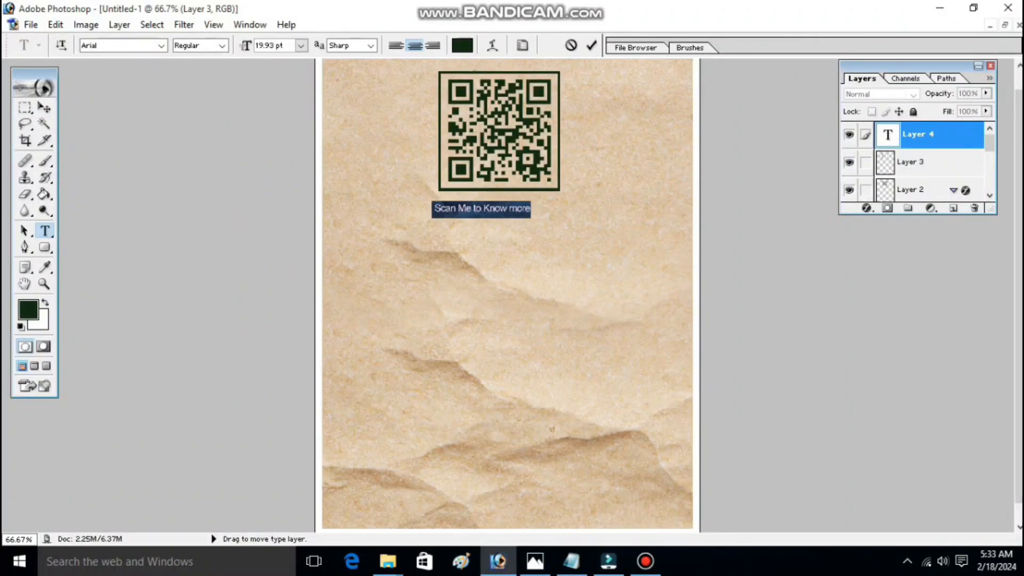
key(ctrl+shift+period)
key(ctrl+shift+period)
drag(482, 210, 498, 204)
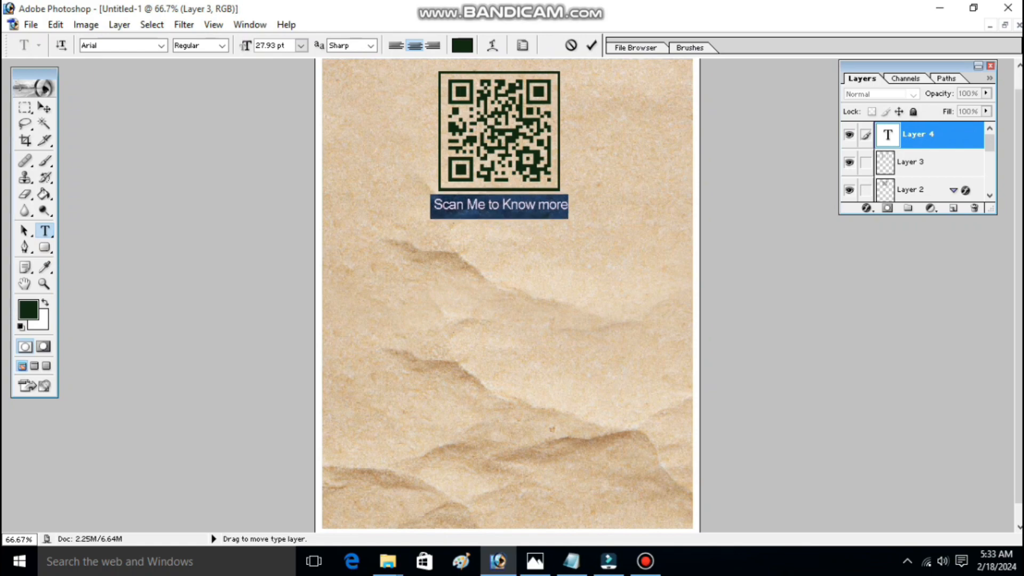
click(44, 108)
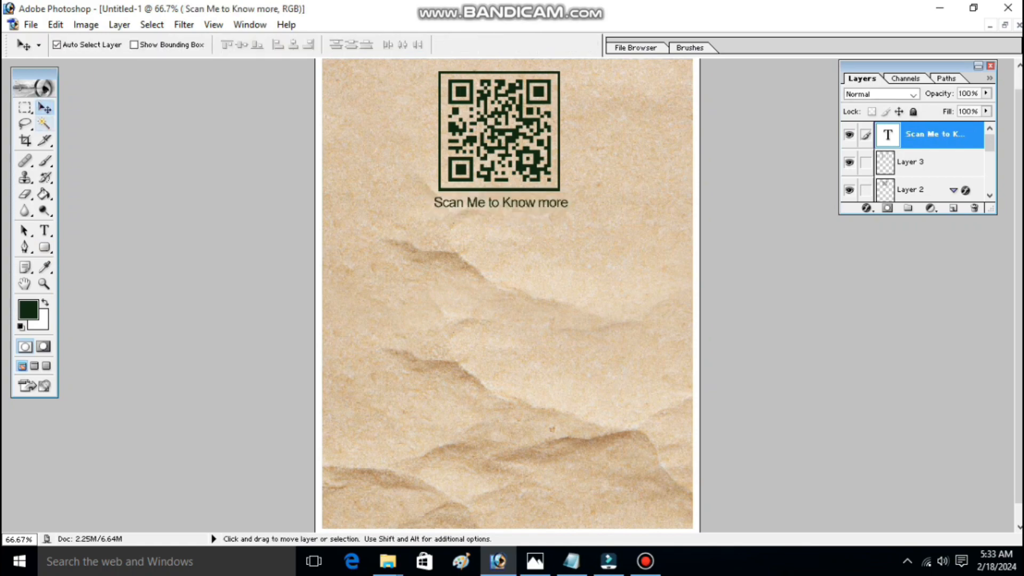
Create a new layer with a thin dark green horizontal divider line beneath the "Scan Me to Know more" caption.
key(ctrl+plus)
key(ctrl+plus)
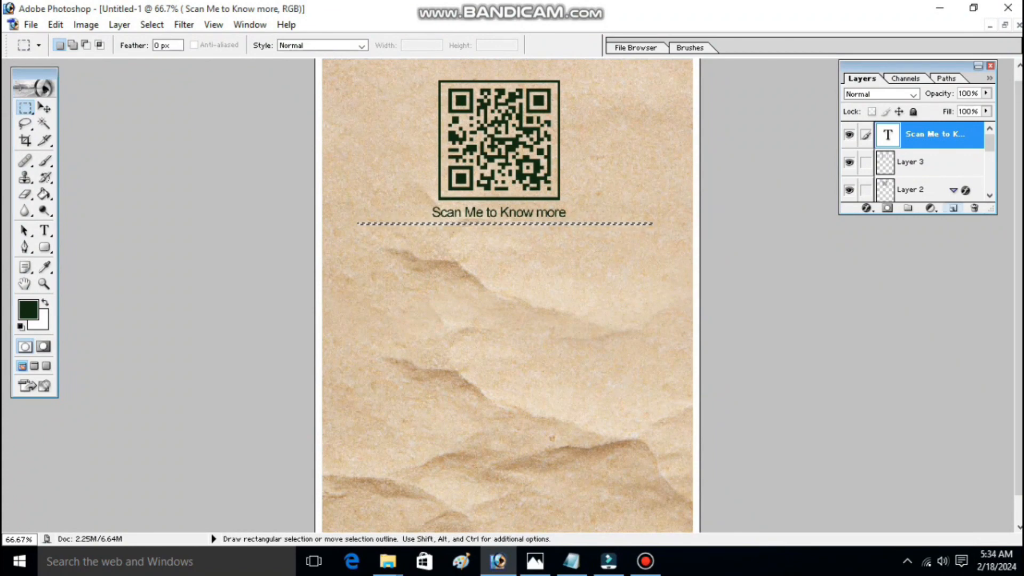
click(954, 208)
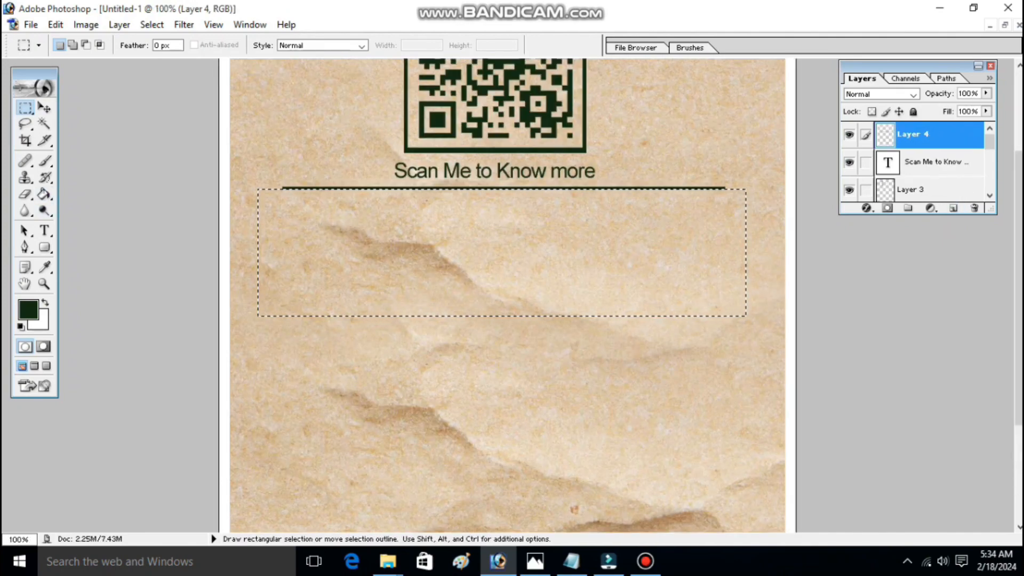
key(ctrl+d)
drag(506, 267, 507, 350)
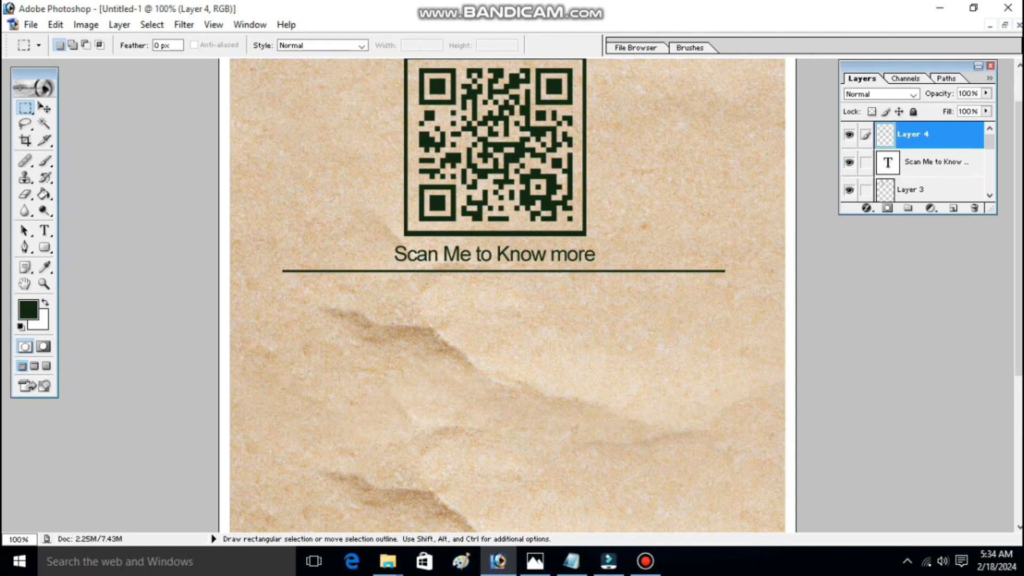
Check the reference photo and trim both ends of the divider line so it is shorter and roughly centred under the caption.
click(535, 561)
click(535, 561)
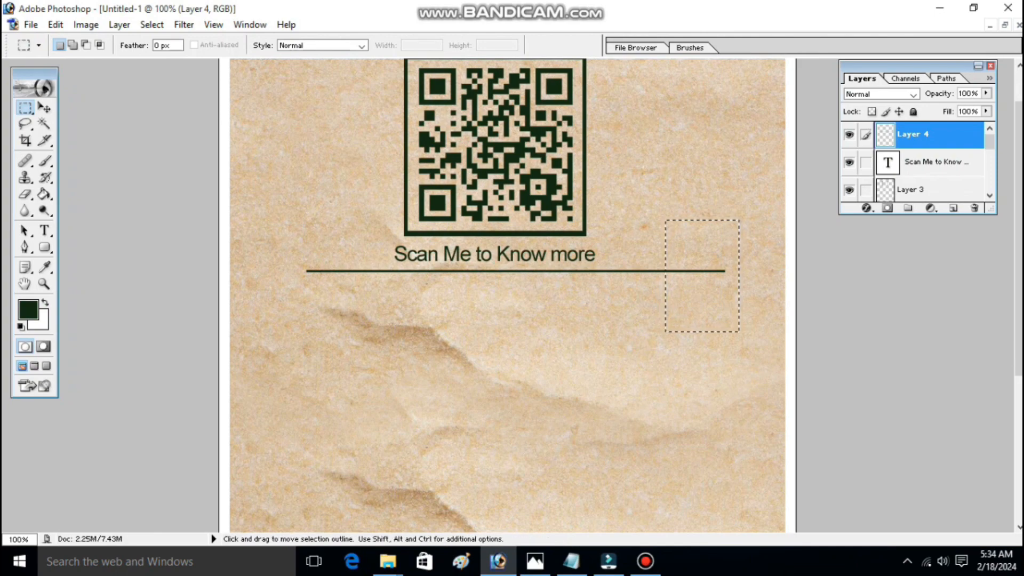
key(Delete)
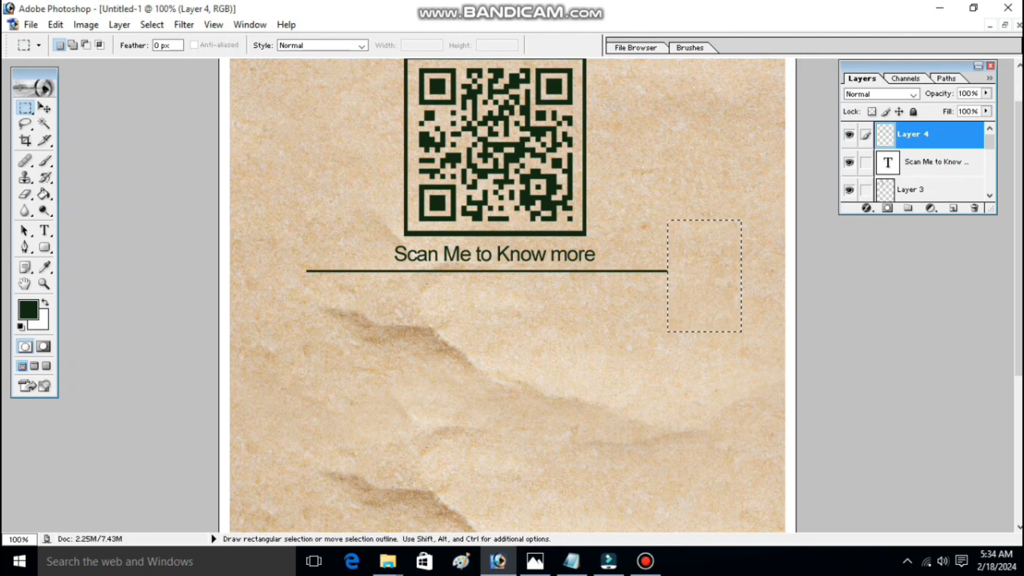
key(ctrl+z)
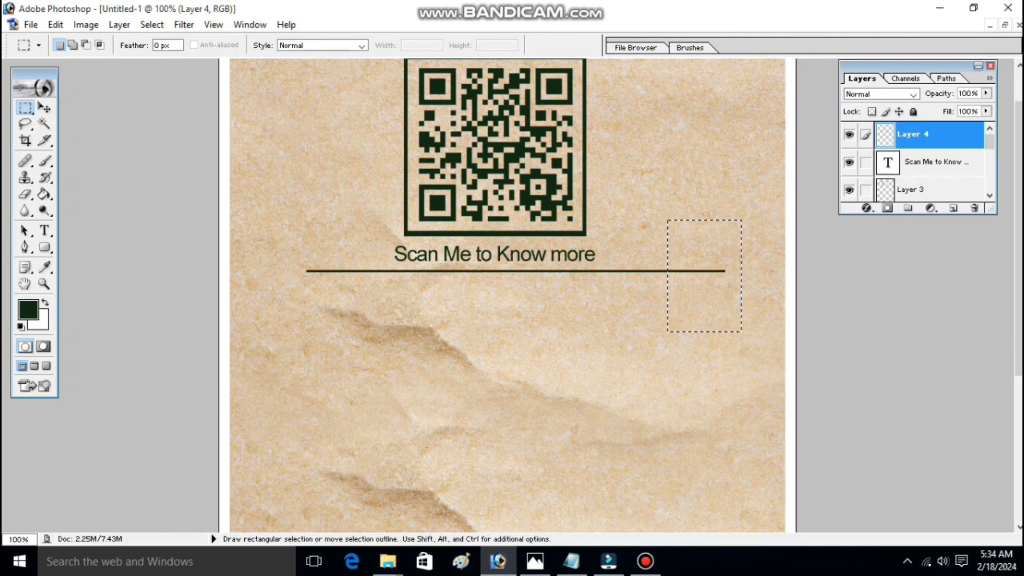
key(Delete)
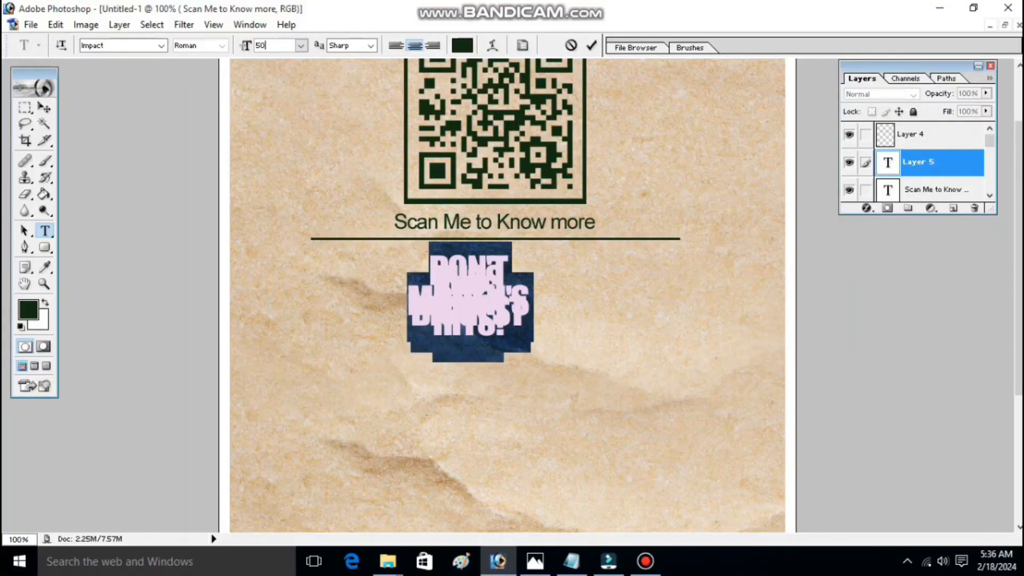
Set the leading of the "DON'T MISS THIS MONTH'S BIGGEST HITS!" headline to 48 pt.
click(845, 139)
click(843, 261)
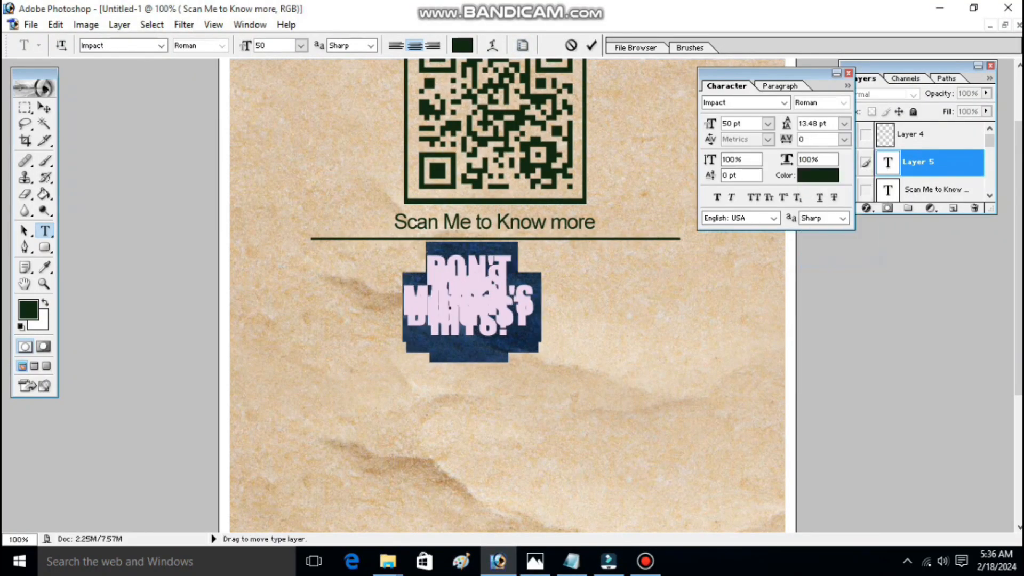
click(844, 124)
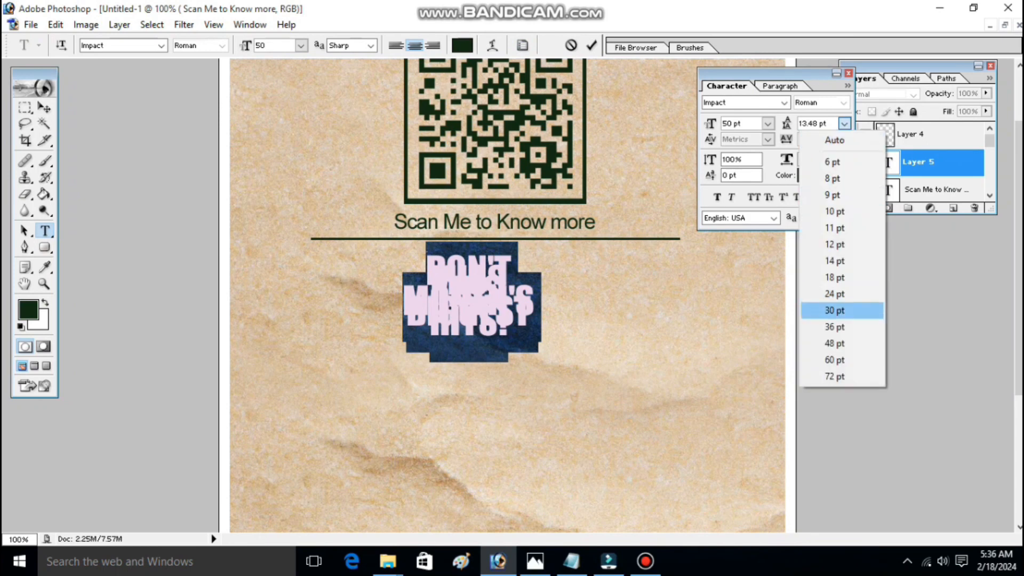
click(835, 310)
click(845, 123)
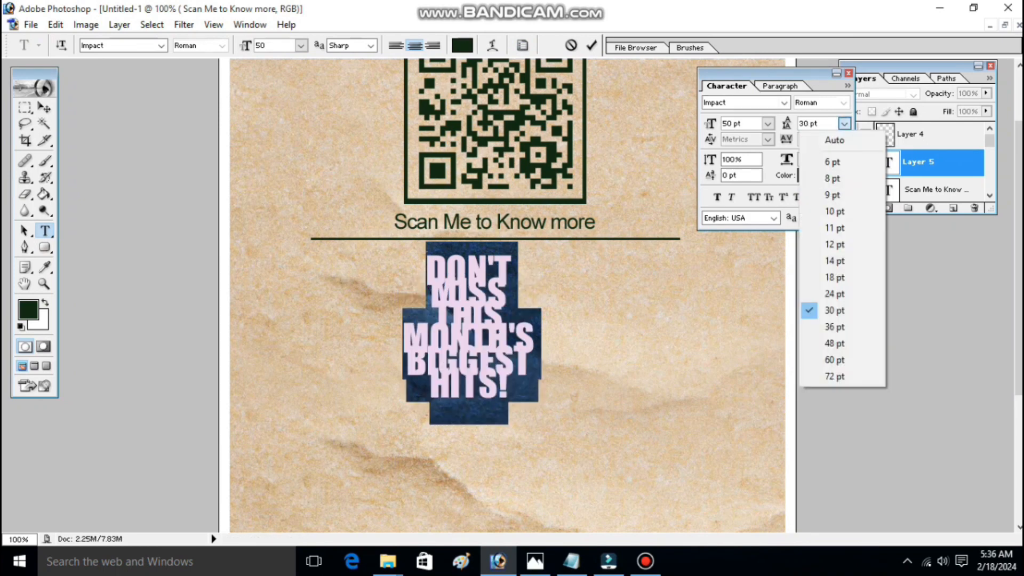
click(835, 327)
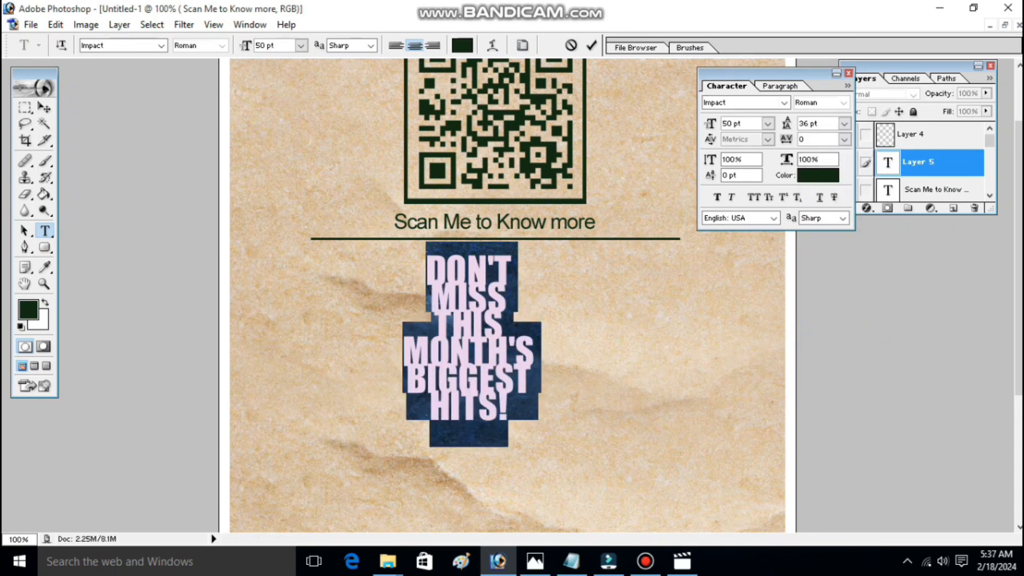
click(845, 124)
click(835, 344)
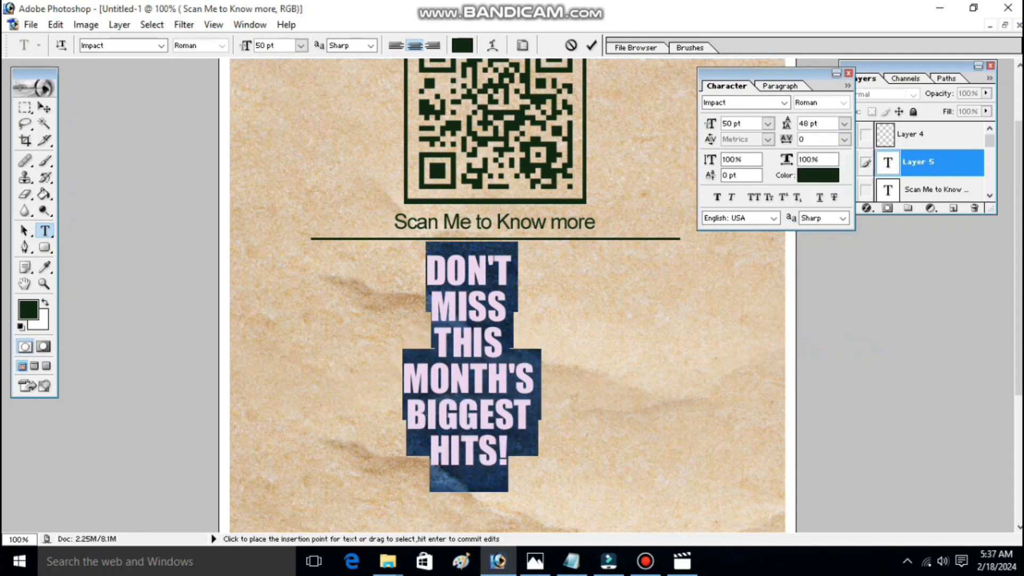
Set the font size of the "DON'T MISS THIS MONTH'S BIGGEST HITS!" headline to 80 pt and move it down clear of the caption.
scroll(507, 320, down, 9)
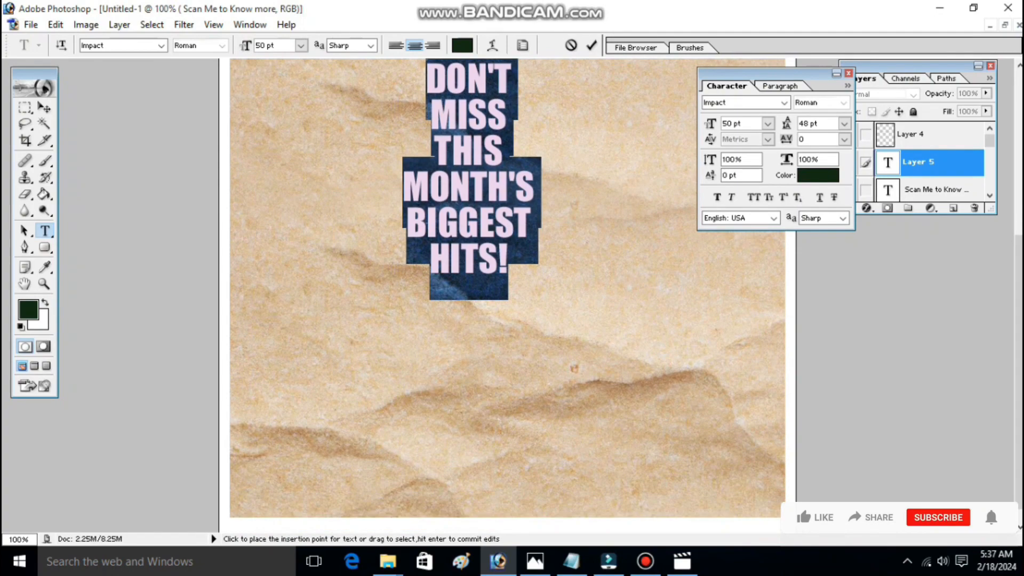
scroll(507, 320, up, 5)
scroll(507, 294, up, 2)
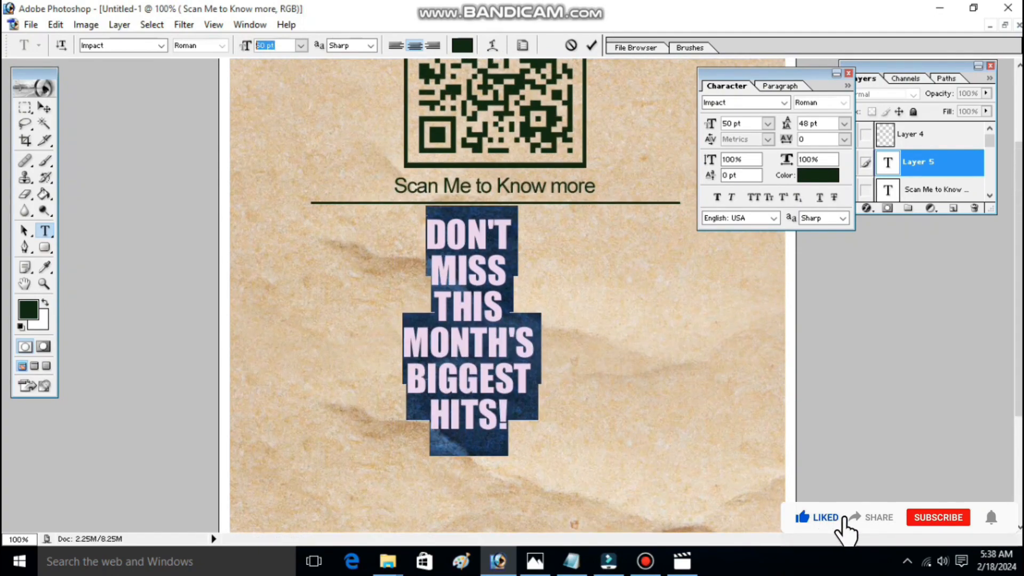
text(80)
key(Return)
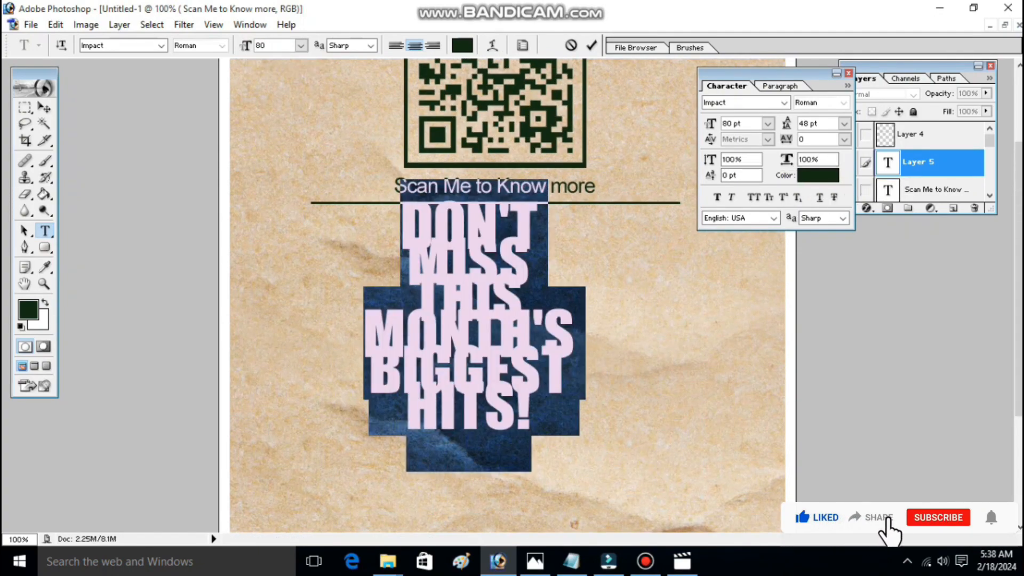
drag(352, 283, 357, 282)
Increase the headline's leading to 71 pt so its lines no longer overlap, and commit the text.
click(845, 123)
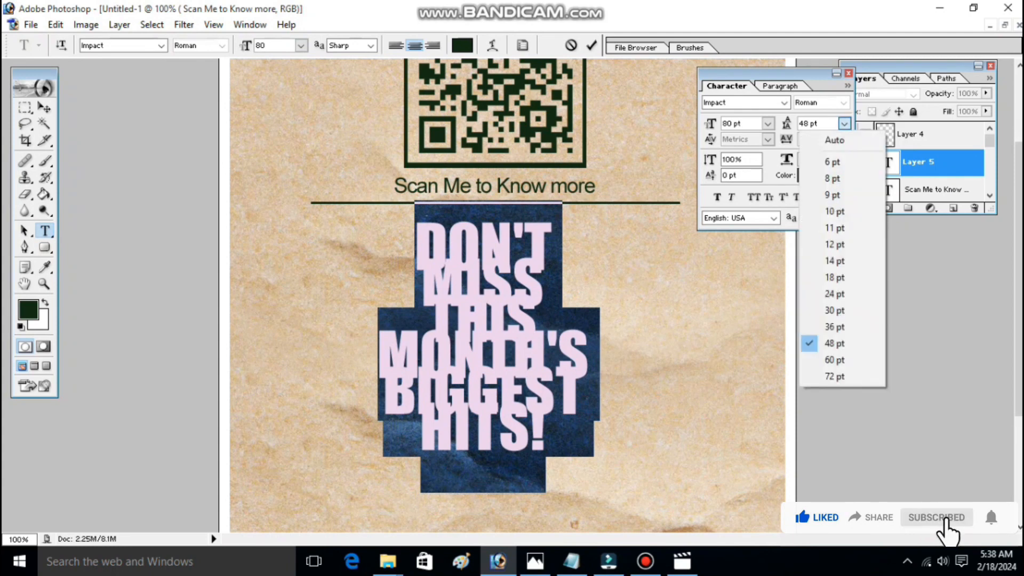
click(835, 359)
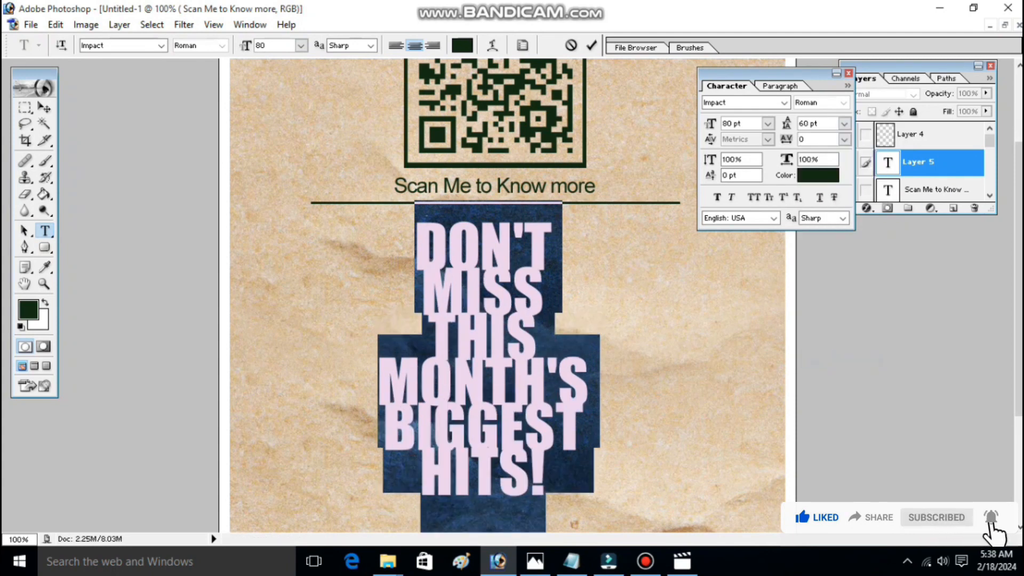
scroll(508, 295, up, 11)
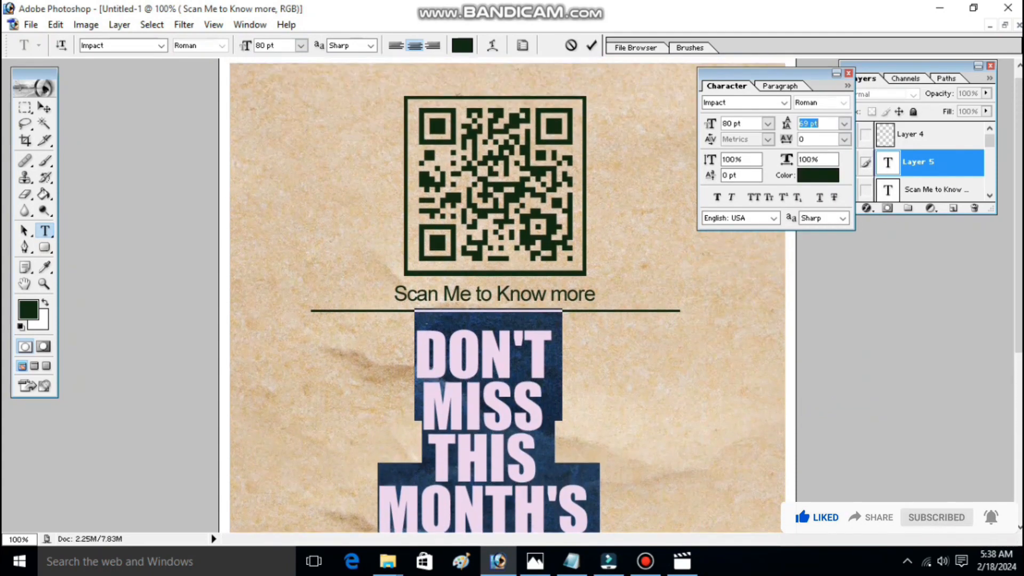
scroll(507, 295, down, 20)
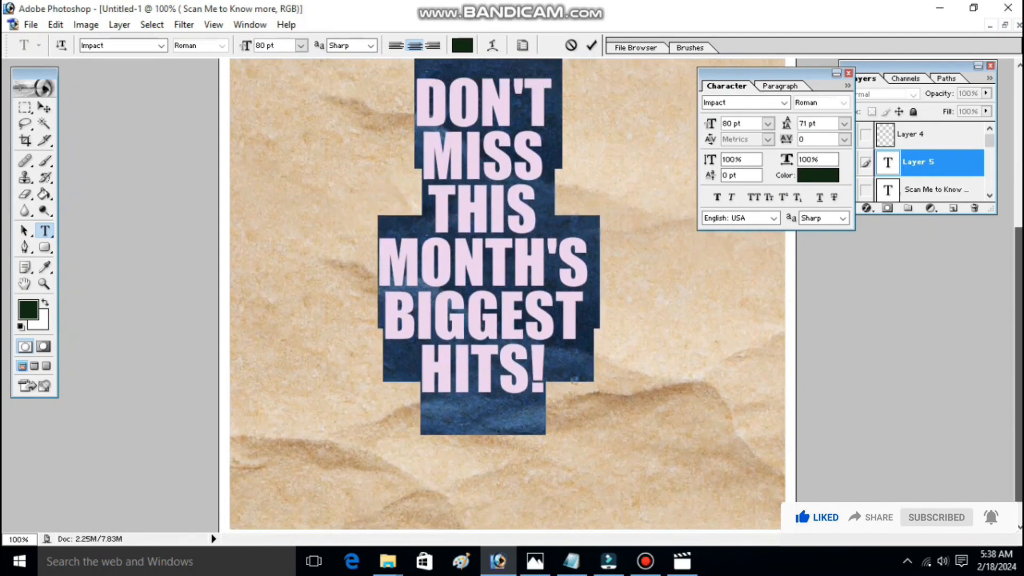
scroll(506, 295, up, 2)
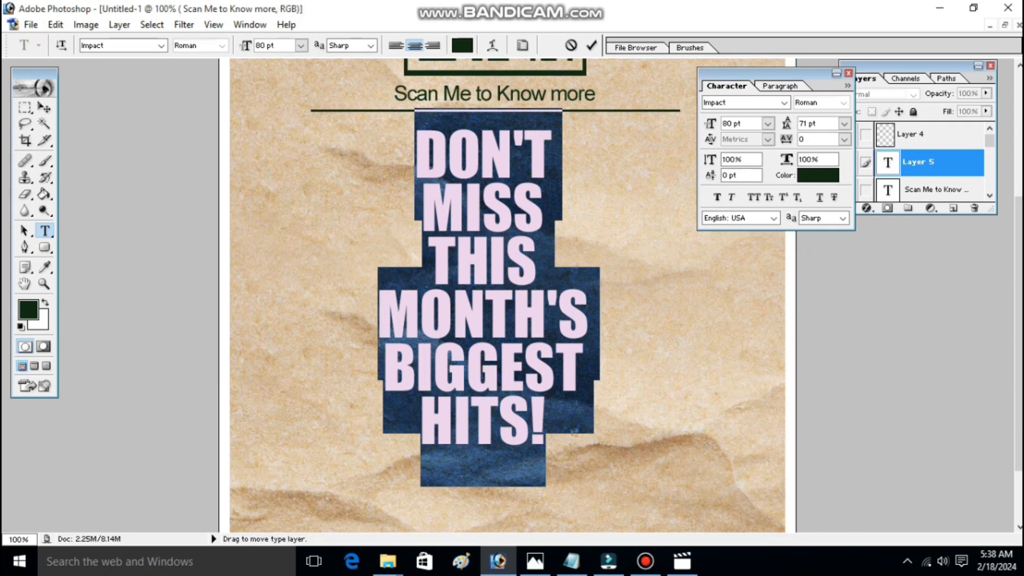
key(ctrl+Return)
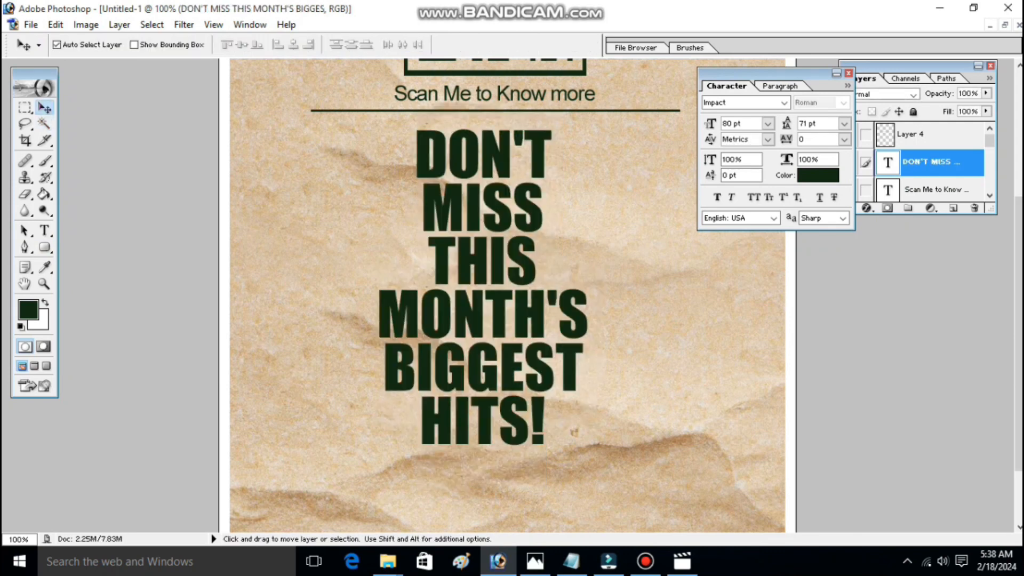
Compare the headline's size and placement with the printed bag in the reference photo.
click(535, 561)
click(535, 561)
click(535, 561)
click(535, 561)
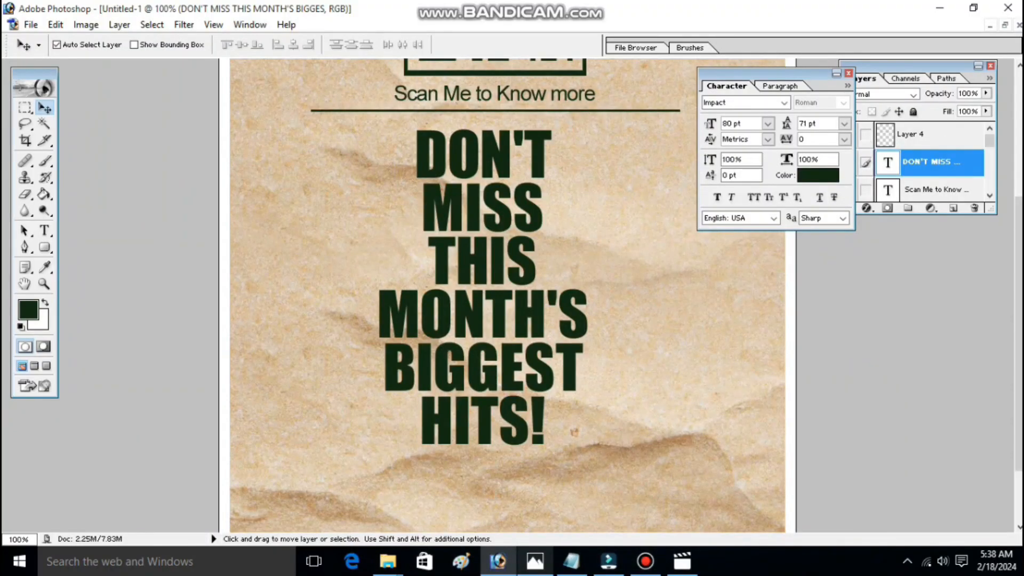
click(535, 561)
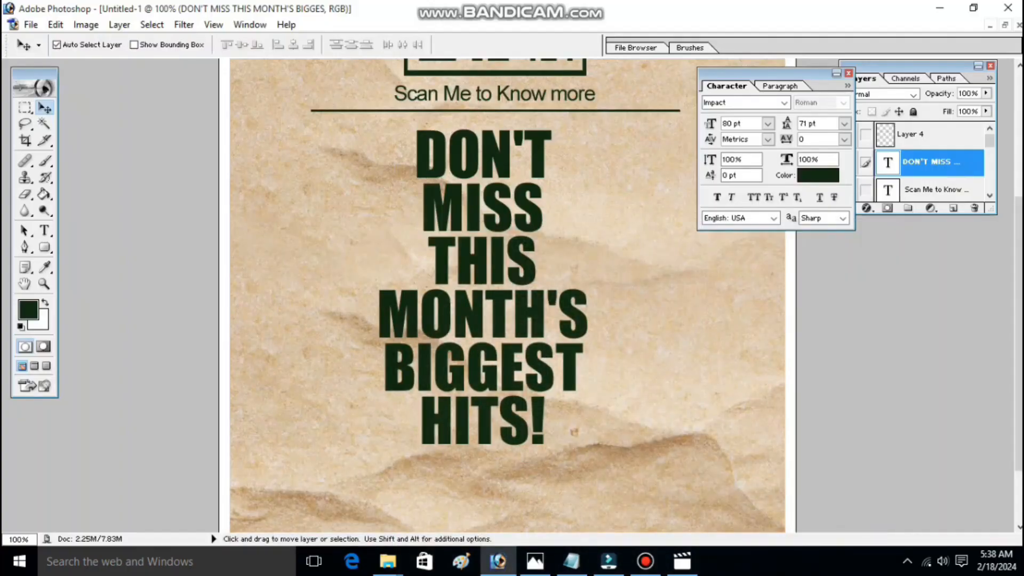
click(535, 562)
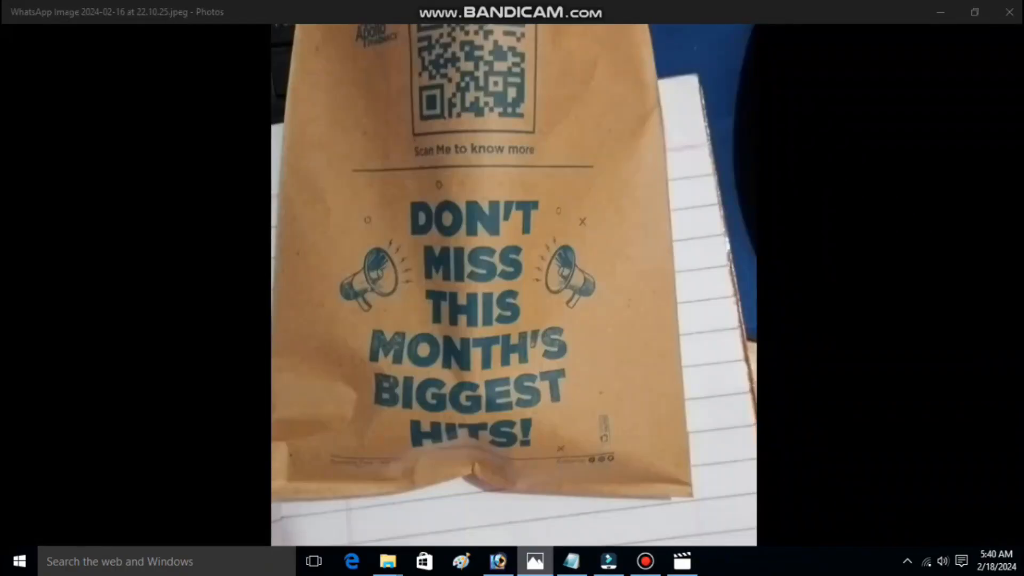
click(535, 561)
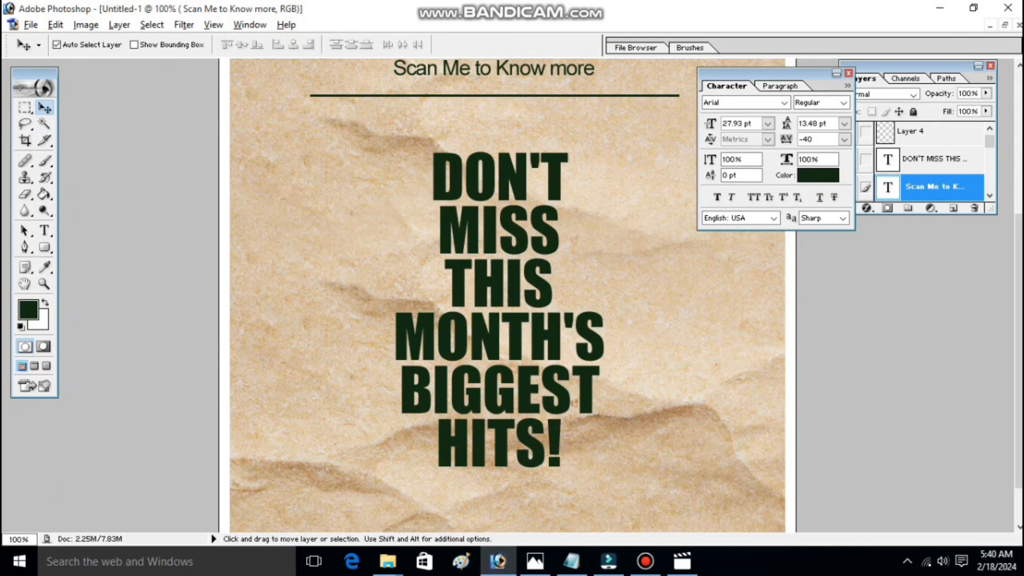
Scale the headline to about 114.3% width and 98.7% height, checking its proportions against the reference photo.
click(500, 395)
key(ctrl+t)
drag(500, 467, 499, 450)
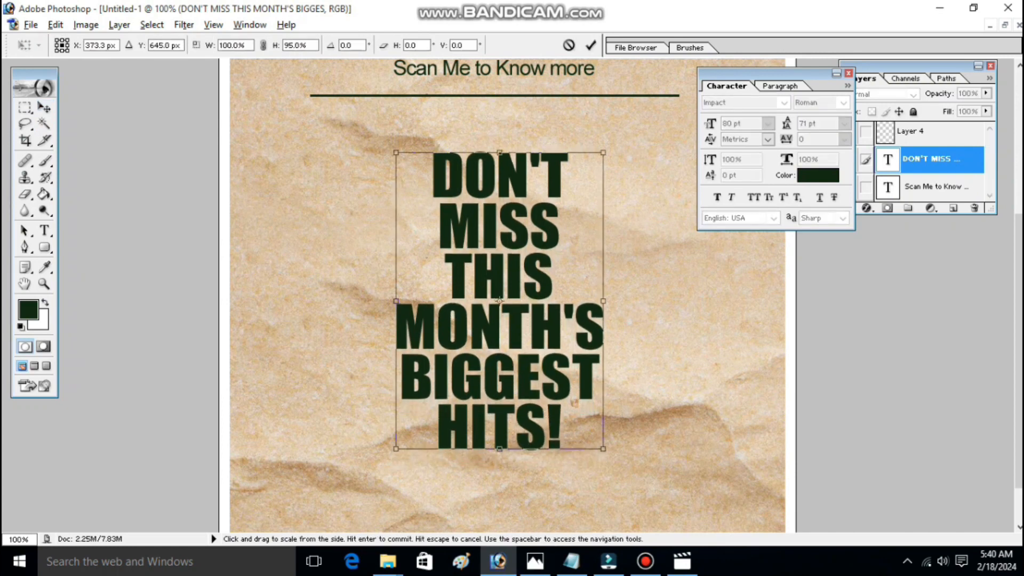
drag(603, 448, 619, 471)
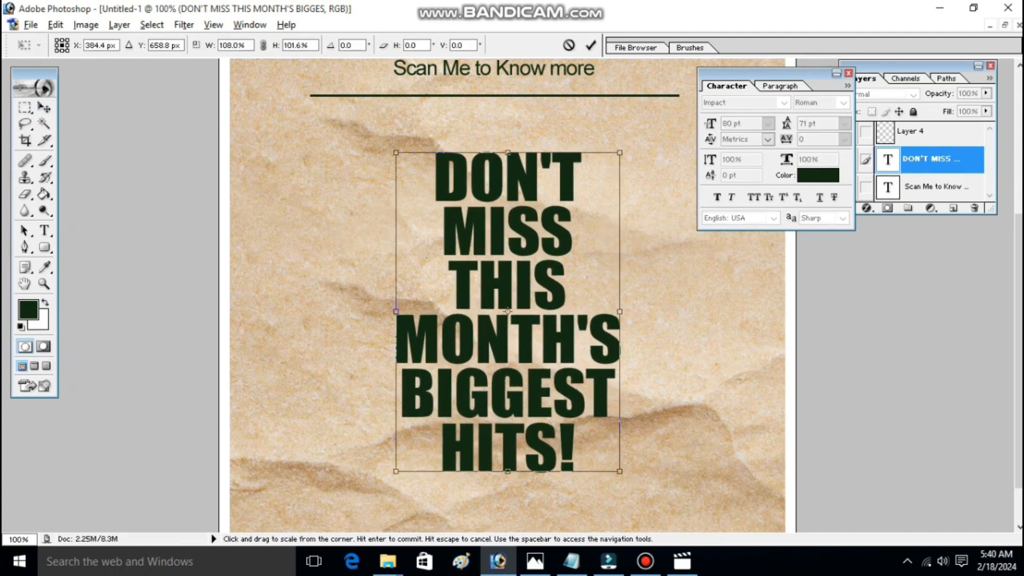
drag(508, 153, 508, 179)
click(535, 561)
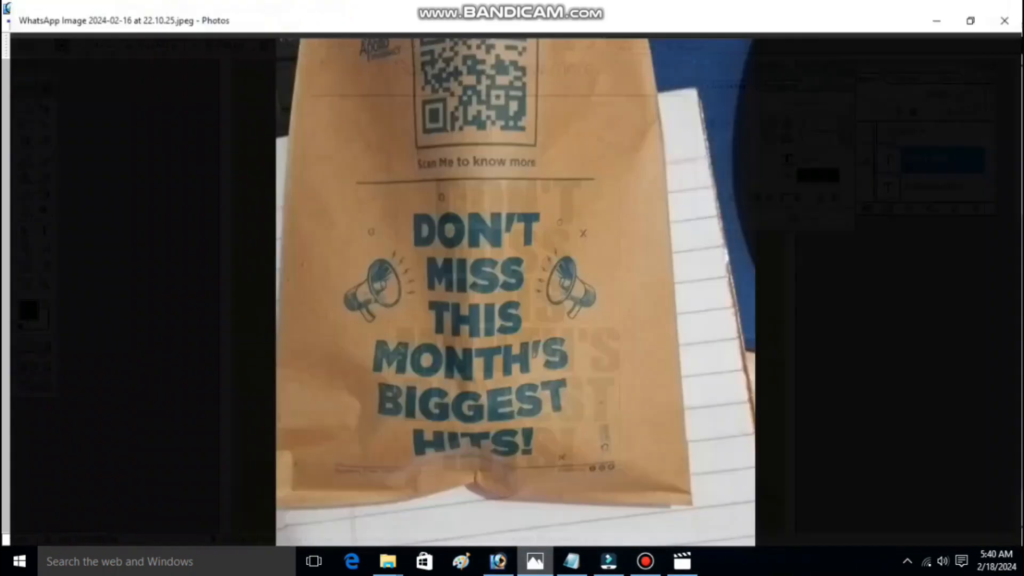
click(535, 562)
drag(620, 179, 633, 161)
mouse_move(555, 267)
mouse_down()
mouse_move(543, 274)
mouse_move(547, 261)
mouse_up()
Recheck the reference photo, centre the headline beneath the divider line and apply the transform.
click(535, 561)
key(alt+Tab)
key(alt+Tab)
key(alt+Tab)
drag(576, 389, 574, 375)
scroll(574, 375, down, 5)
scroll(574, 375, up, 2)
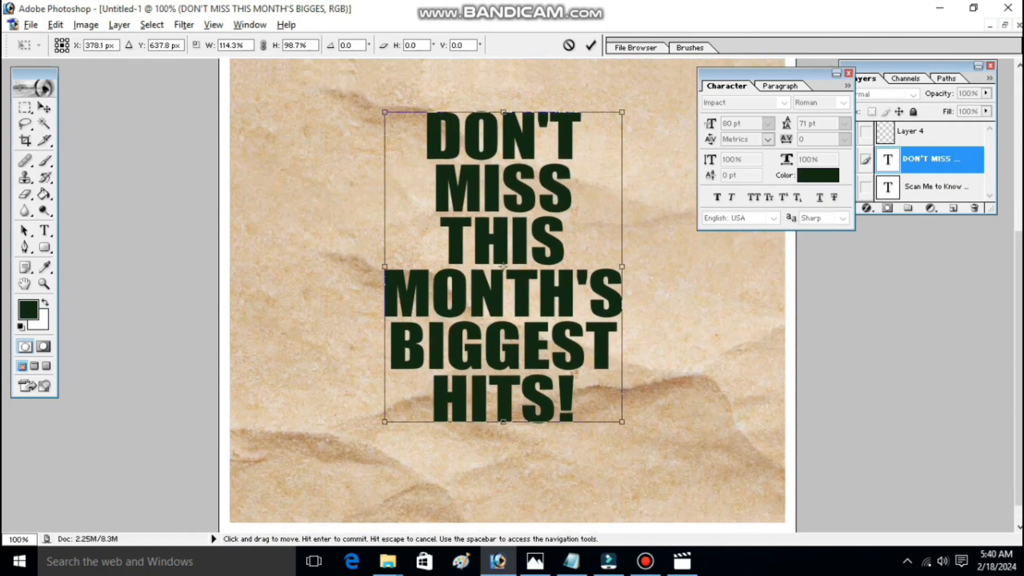
scroll(574, 375, up, 2)
key(ctrl+minus)
key(ctrl+minus)
drag(512, 342, 508, 342)
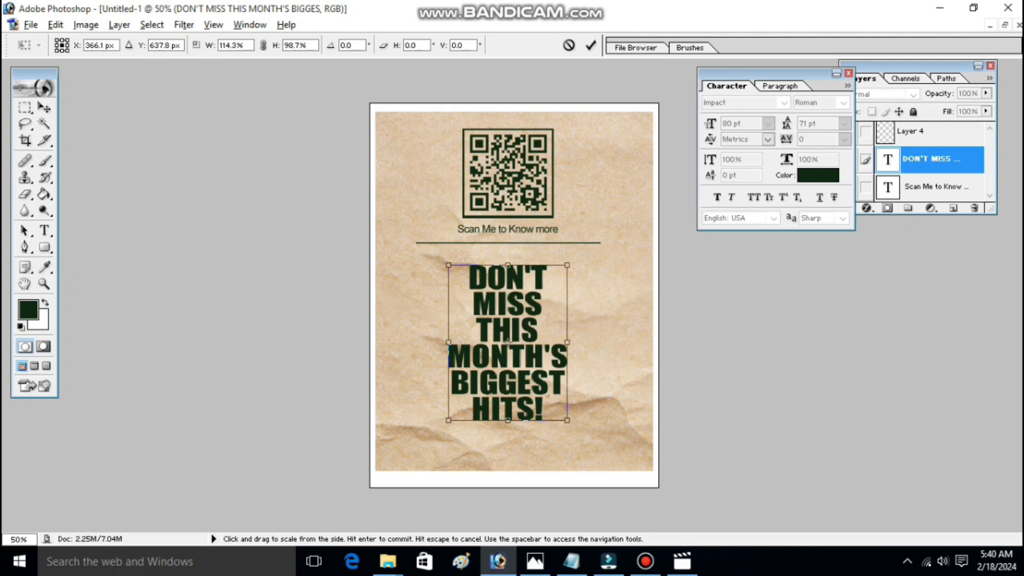
key(Return)
key(ctrl+plus)
key(ctrl+plus)
scroll(508, 295, down, 3)
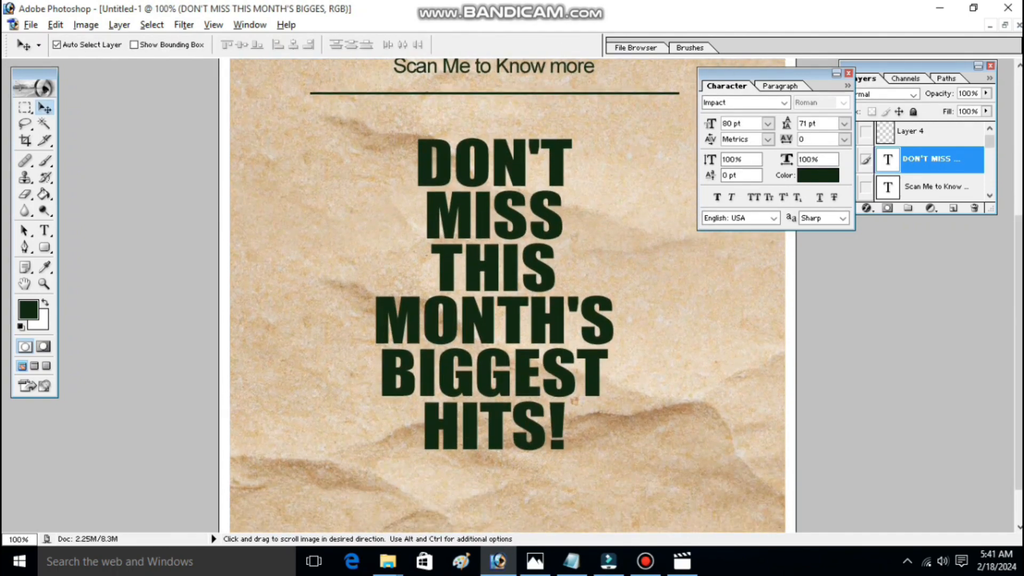
Check the Notepad list for the announcement icons and bring the megaphone-loudspeaker-symbol-advertising-vector-18471020 image from the PHOTOSHOP EXAMPLE folder into Photoshop.
click(539, 564)
key(alt+Tab)
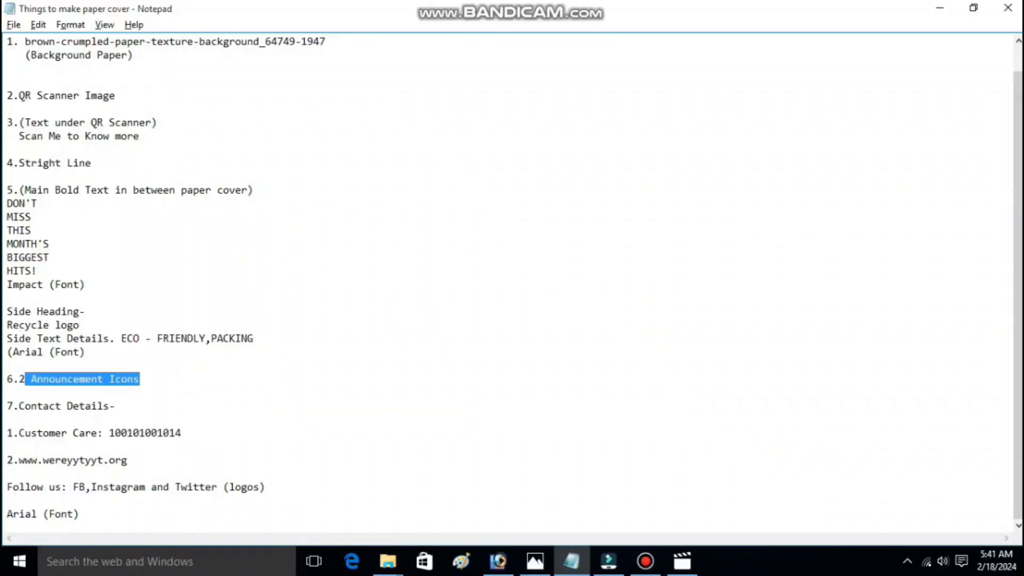
mouse_move(388, 561)
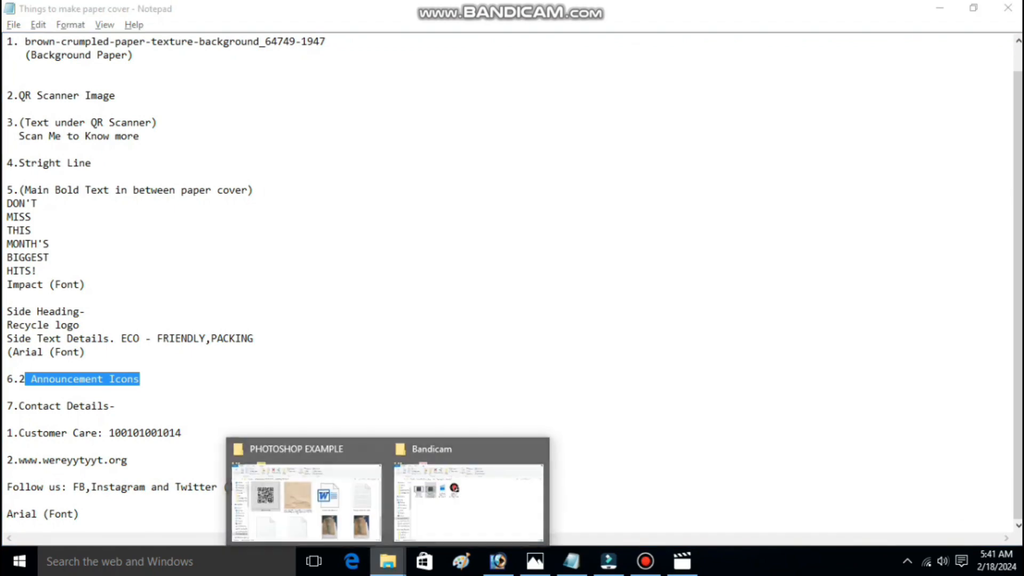
click(307, 501)
scroll(576, 330, down, 1)
scroll(576, 331, up, 5)
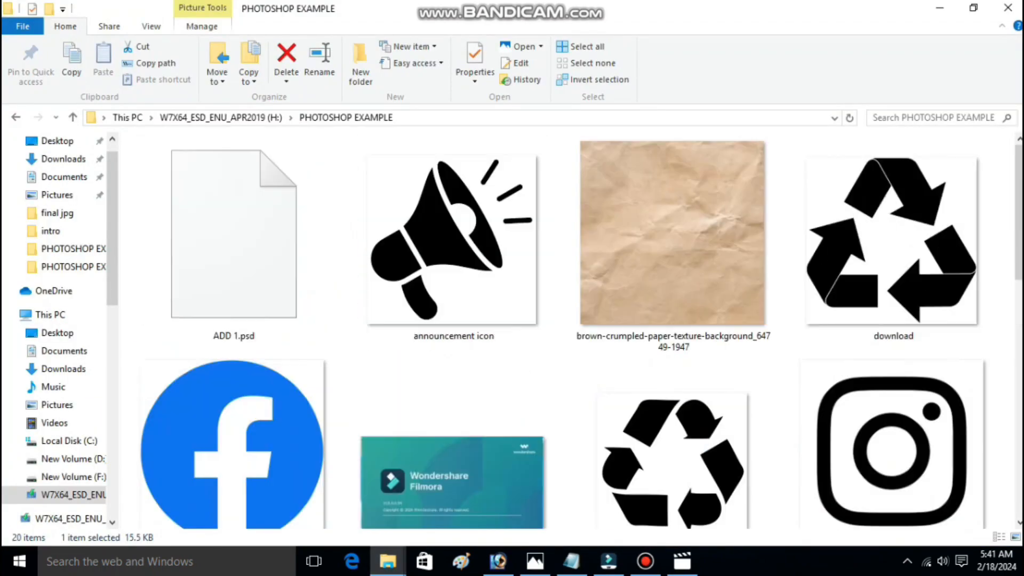
scroll(576, 331, down, 15)
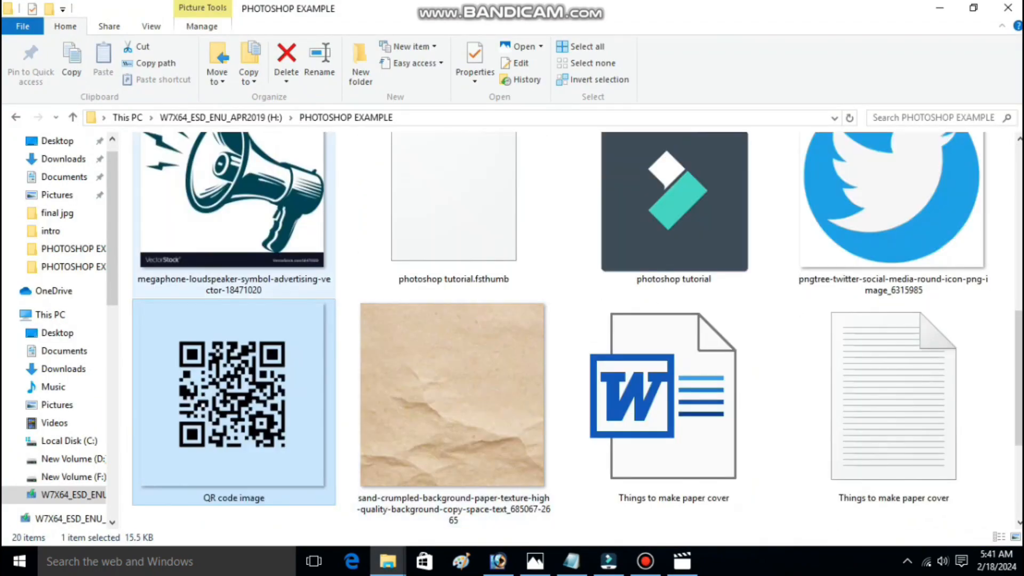
click(241, 213)
drag(229, 253, 373, 267)
Place the megaphone image in the bag design as a new layer, close its source file and scale it down to fit the page.
click(558, 82)
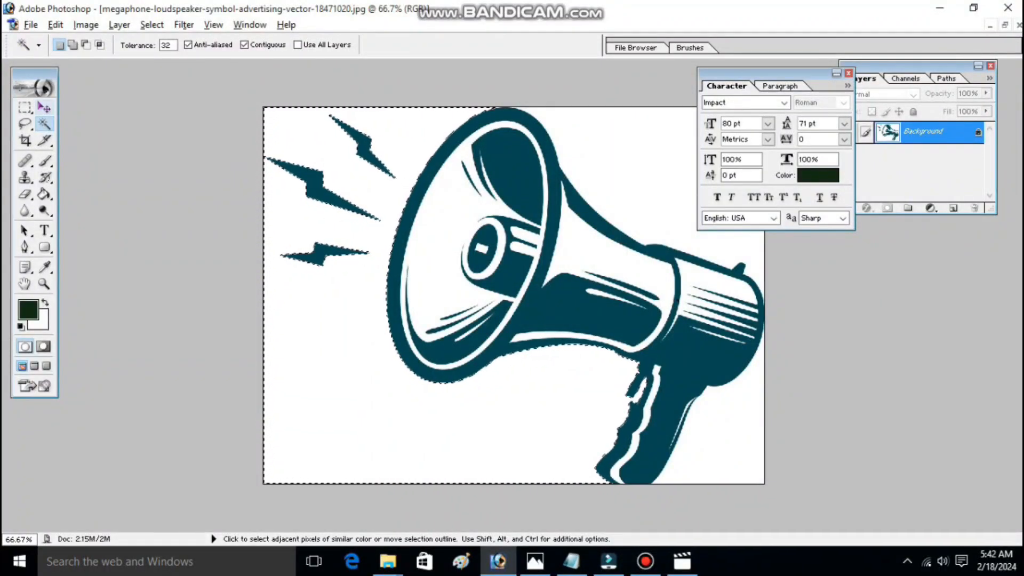
click(45, 108)
click(1005, 25)
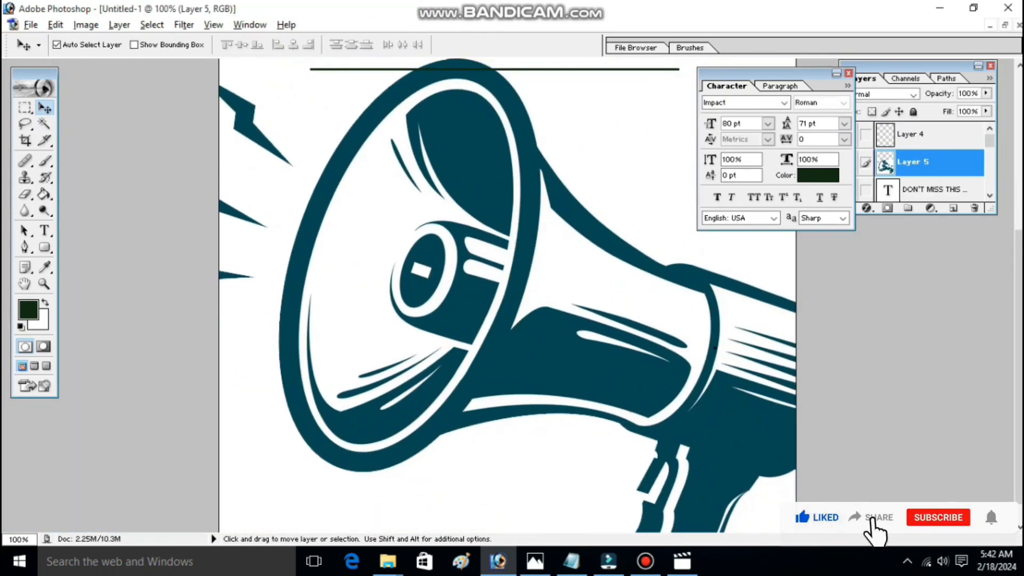
key(ctrl+t)
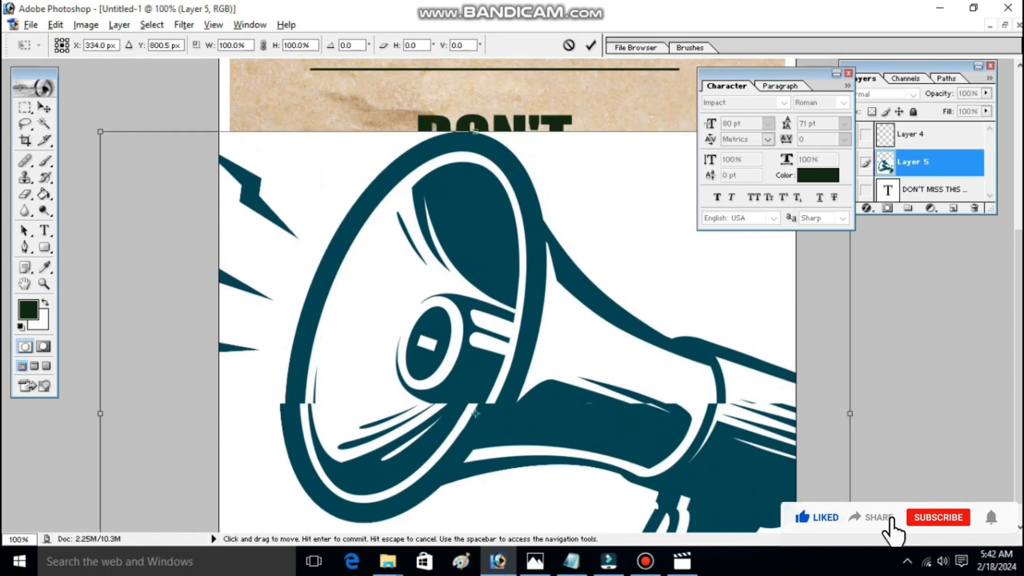
drag(101, 136, 385, 349)
drag(613, 453, 491, 223)
key(Return)
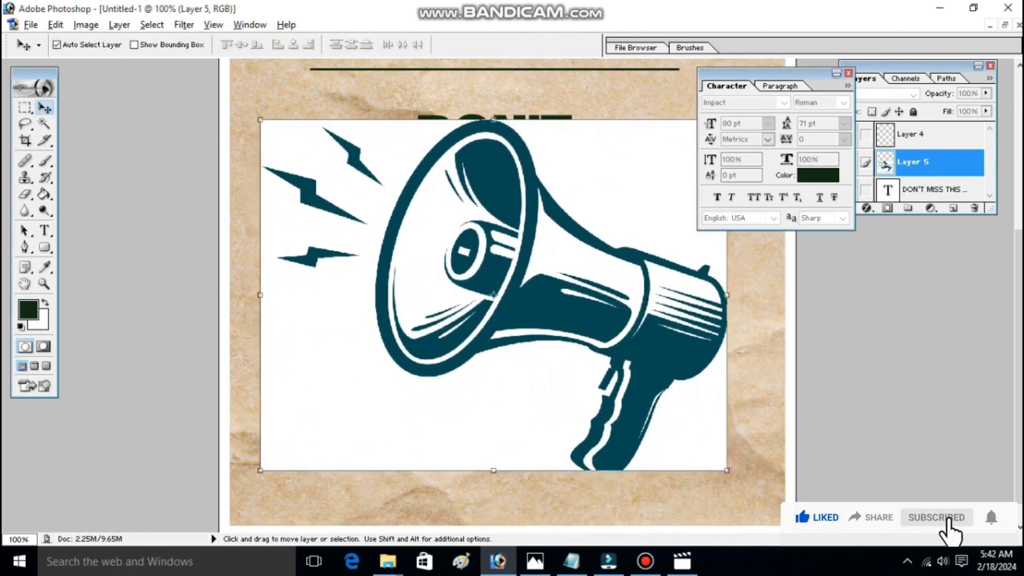
Remove the white background around the megaphone with the Magic Wand, including the areas above and below its handle, and deselect.
key(w)
click(341, 341)
key(Delete)
click(613, 181)
key(Delete)
click(692, 422)
key(Delete)
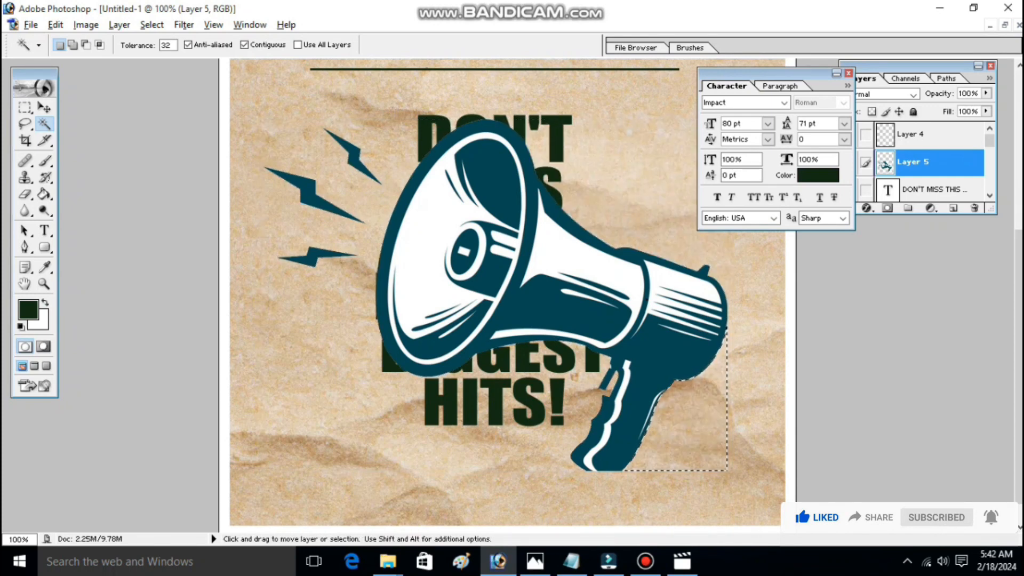
key(ctrl+d)
click(45, 107)
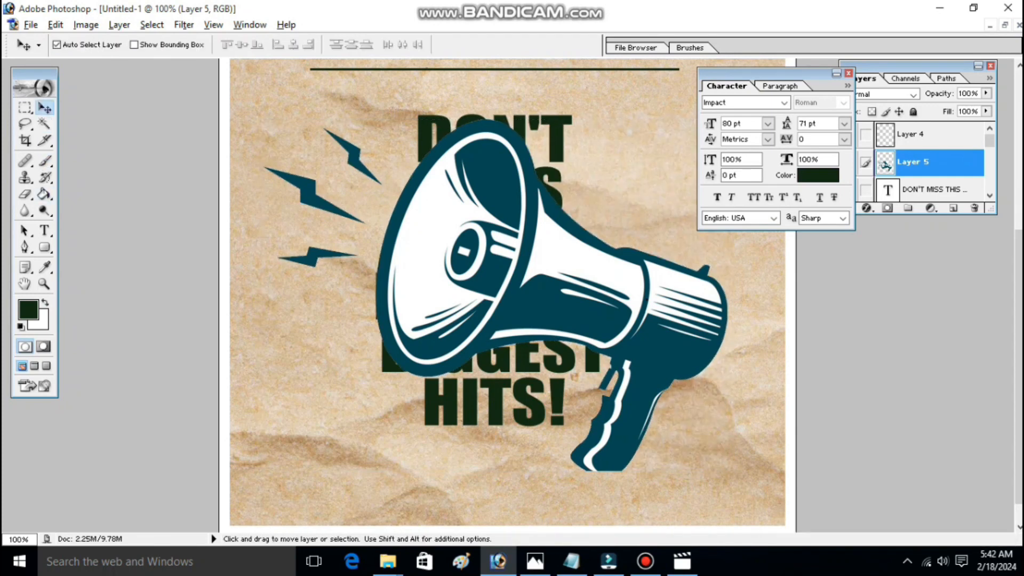
Scale the megaphone down to about 18.3% and place it to the right of the headline's "THIS" line.
key(ctrl+t)
drag(261, 116, 544, 332)
drag(635, 400, 617, 288)
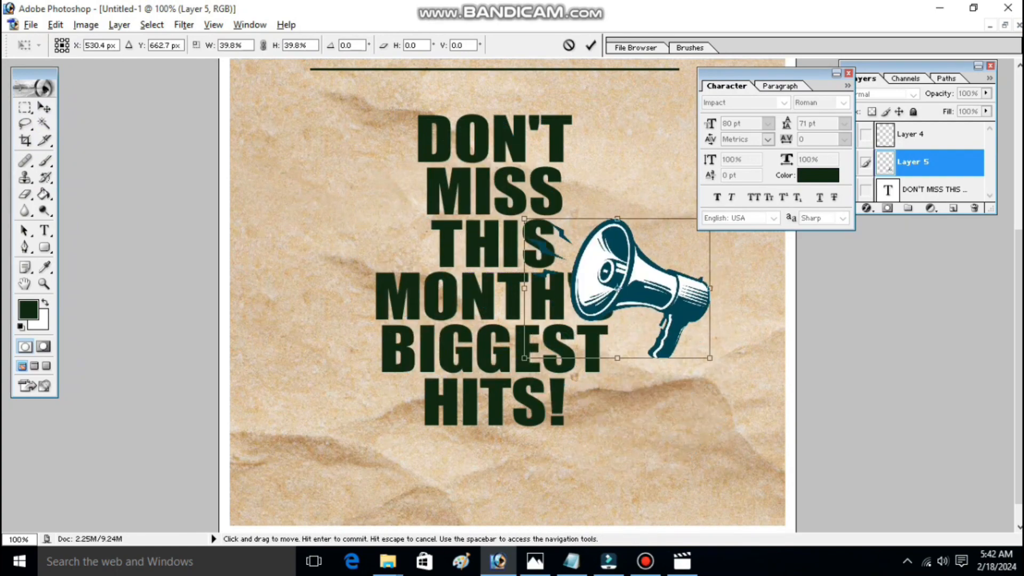
drag(524, 219, 625, 295)
drag(668, 326, 608, 229)
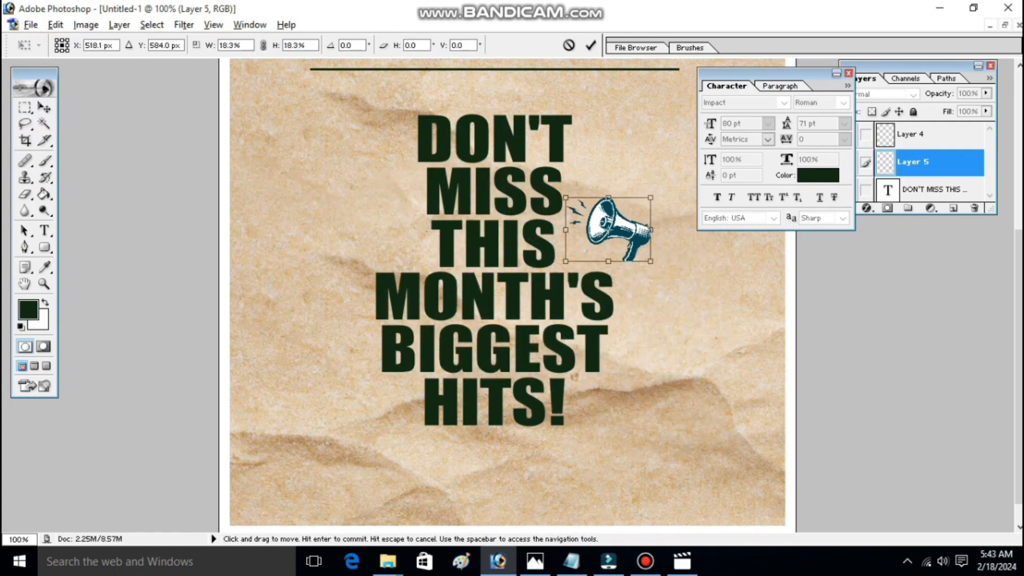
key(Return)
Enlarge the megaphone to about 129.7% and move it up beside the "MISS" line, comparing it with the reference photo.
click(535, 561)
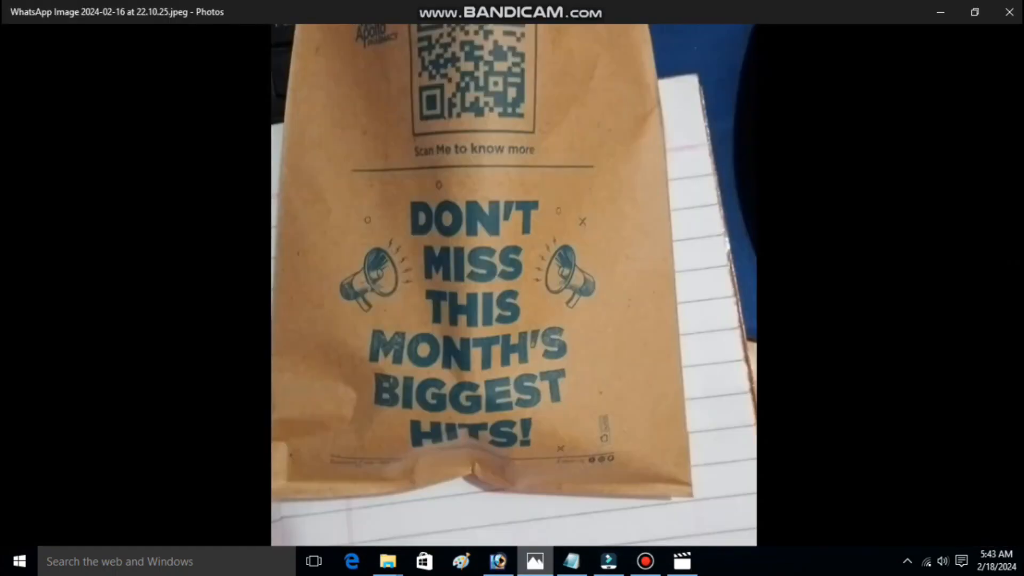
click(535, 561)
key(ctrl+t)
drag(652, 262, 677, 281)
drag(632, 237, 635, 215)
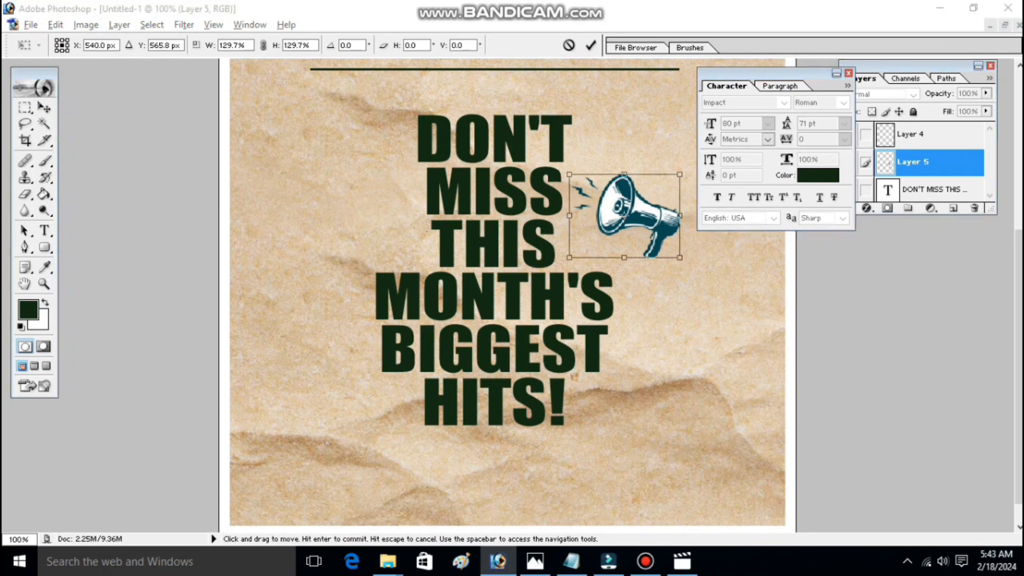
key(alt+Tab)
key(alt+Tab)
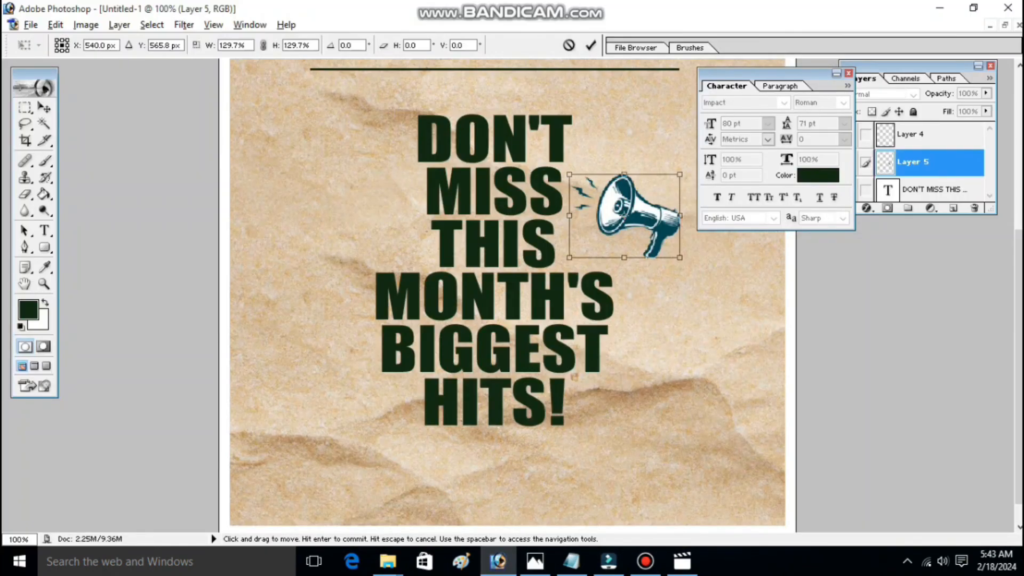
key(Return)
Duplicate the megaphone to the left of the headline, flip the copy horizontally and level it with the original beside "MISS".
drag(629, 211, 360, 209)
key(ctrl+t)
right_click(381, 215)
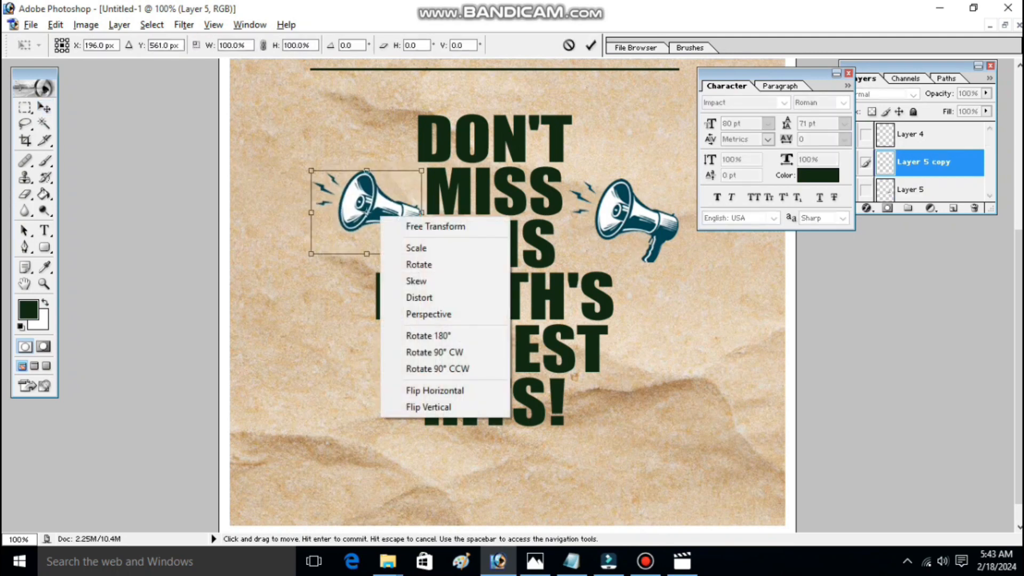
click(435, 391)
drag(367, 213, 368, 222)
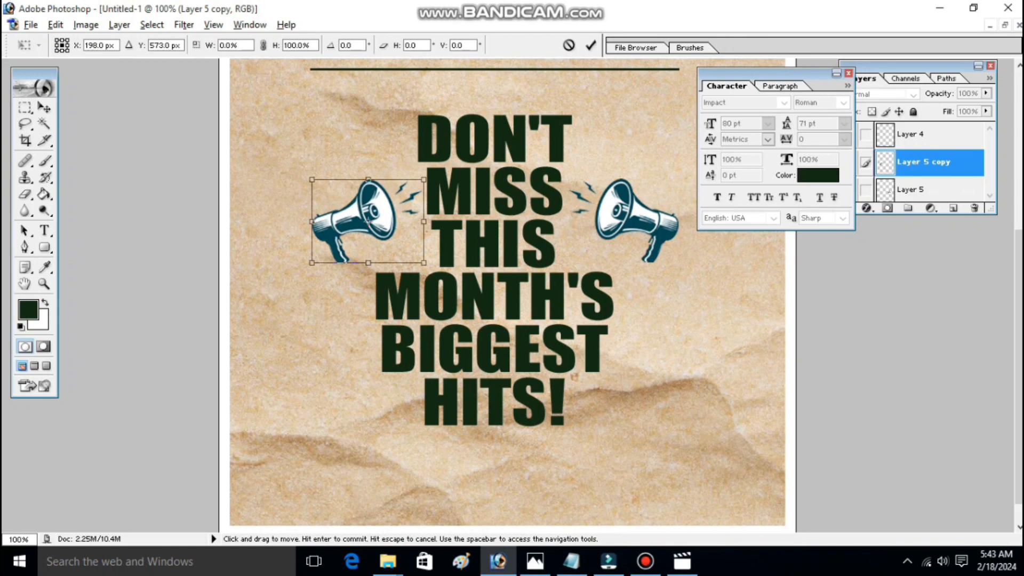
key(Return)
Check the layout against the reference photo and fine-tune the flipped megaphone's position to mirror the other one beside the headline.
scroll(507, 298, up, 3)
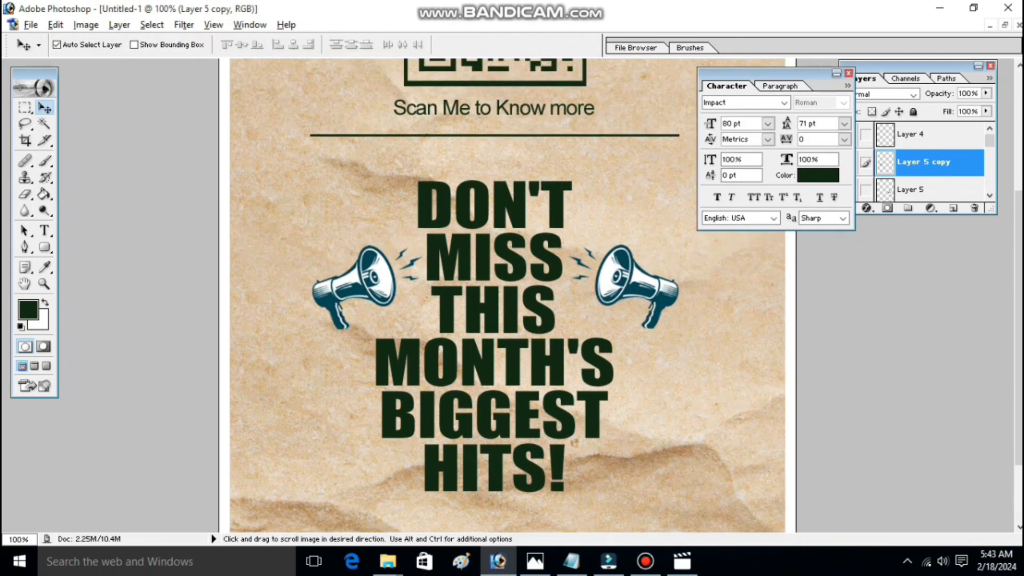
click(535, 561)
key(alt+Tab)
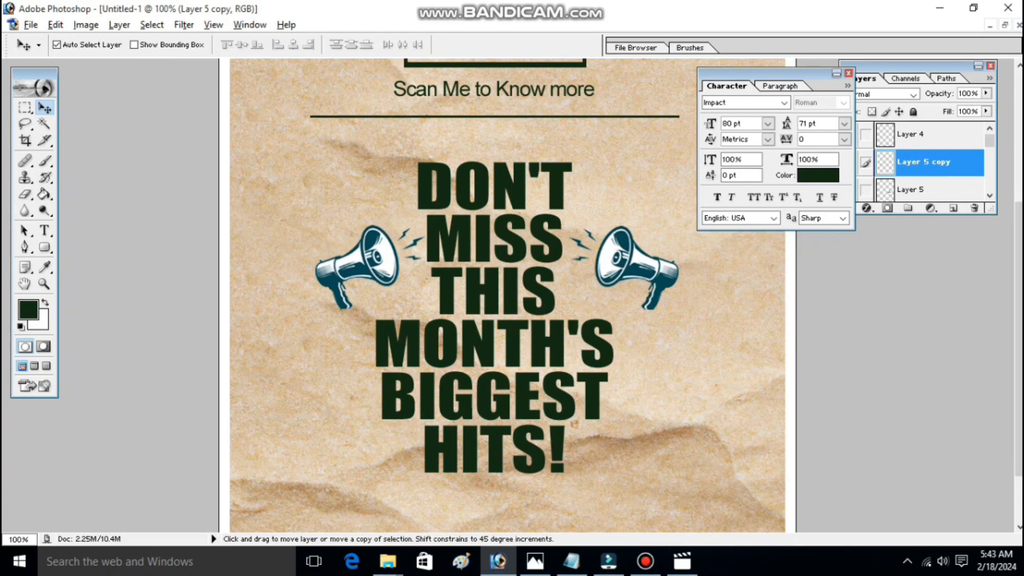
key(alt+Tab)
key(alt+Tab)
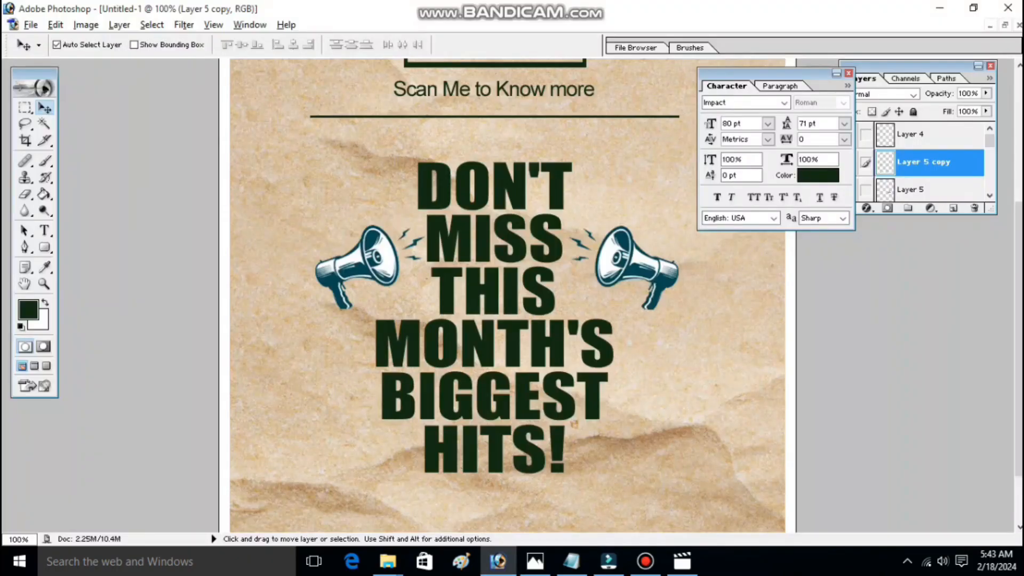
drag(357, 265, 359, 268)
key(Up)
key(Up)
key(Up)
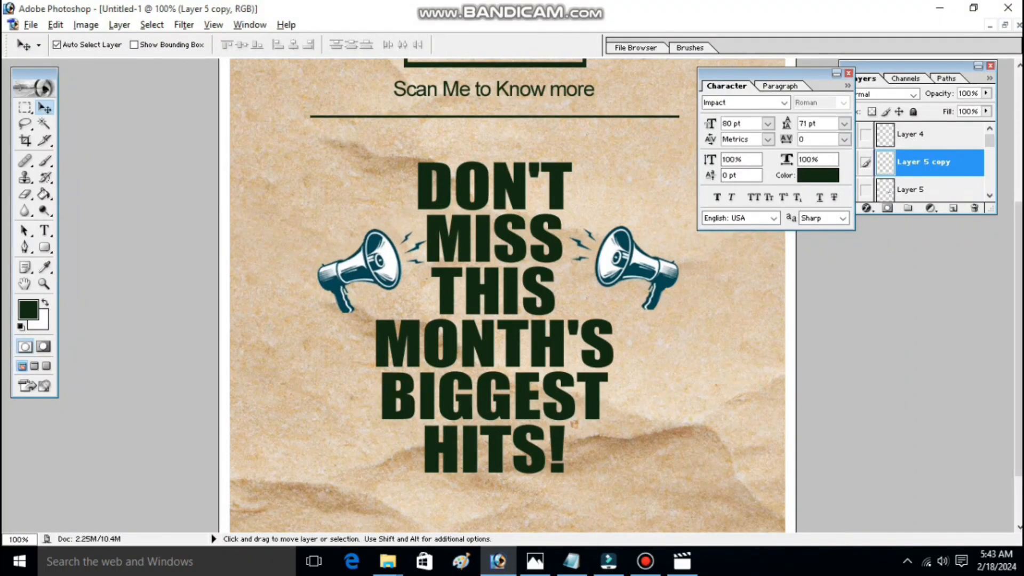
key(Left)
key(Left)
key(Left)
key(Left)
key(Left)
key(Left)
key(Left)
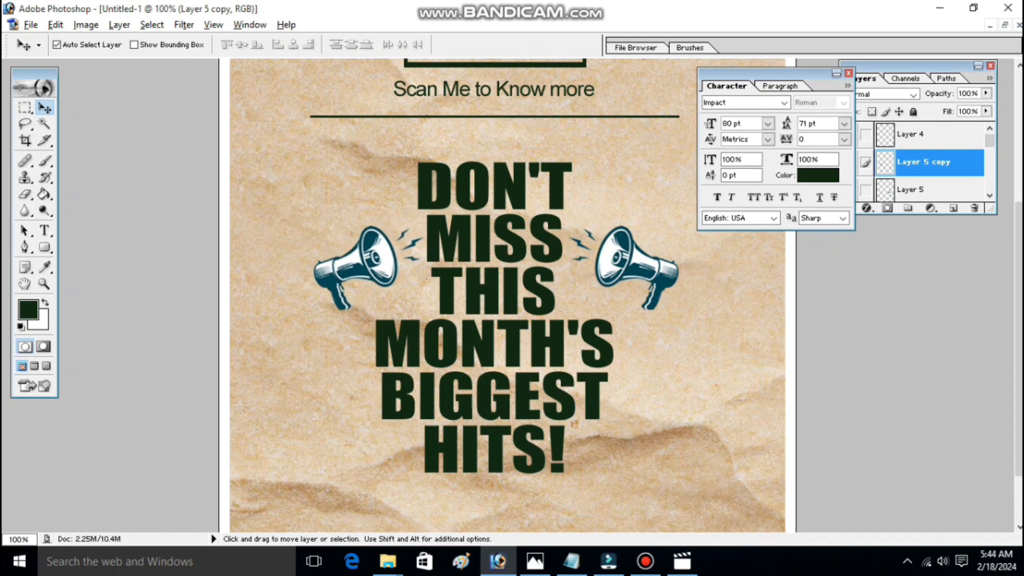
key(Down)
key(Down)
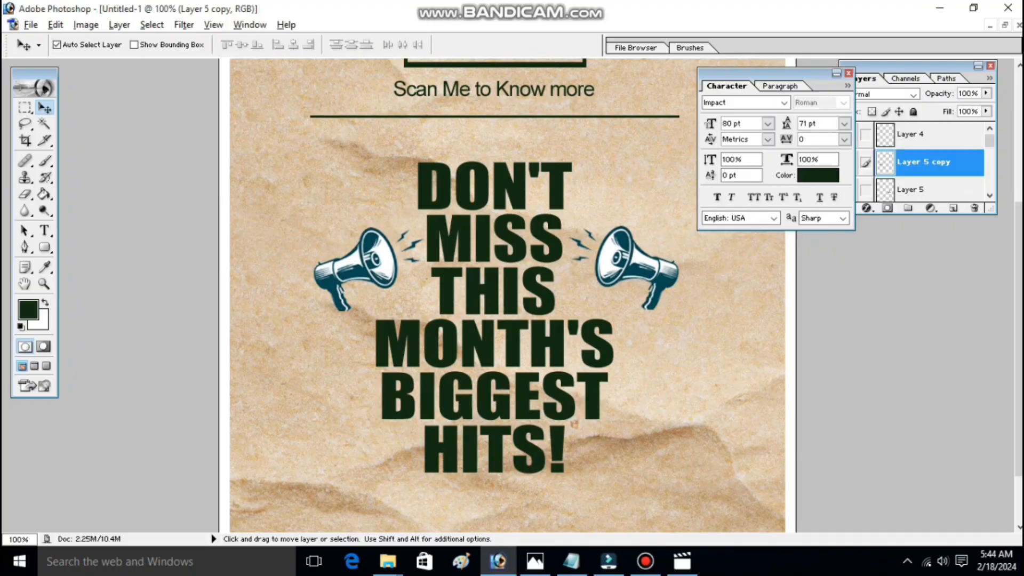
Duplicate the divider line below the "HITS!" line and show the rulers to align it under the headline.
scroll(507, 294, up, 3)
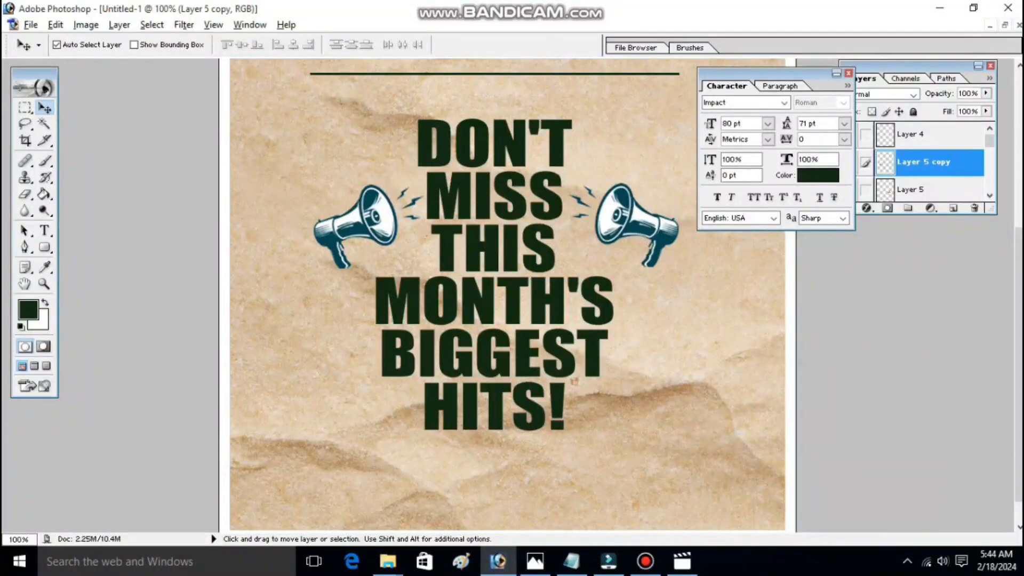
drag(494, 74, 491, 472)
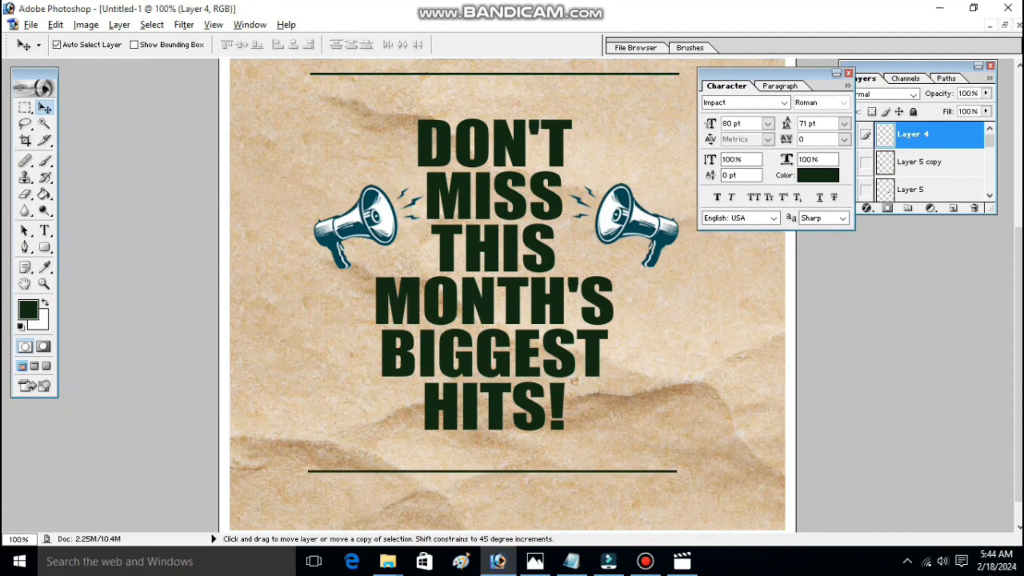
key(ctrl+r)
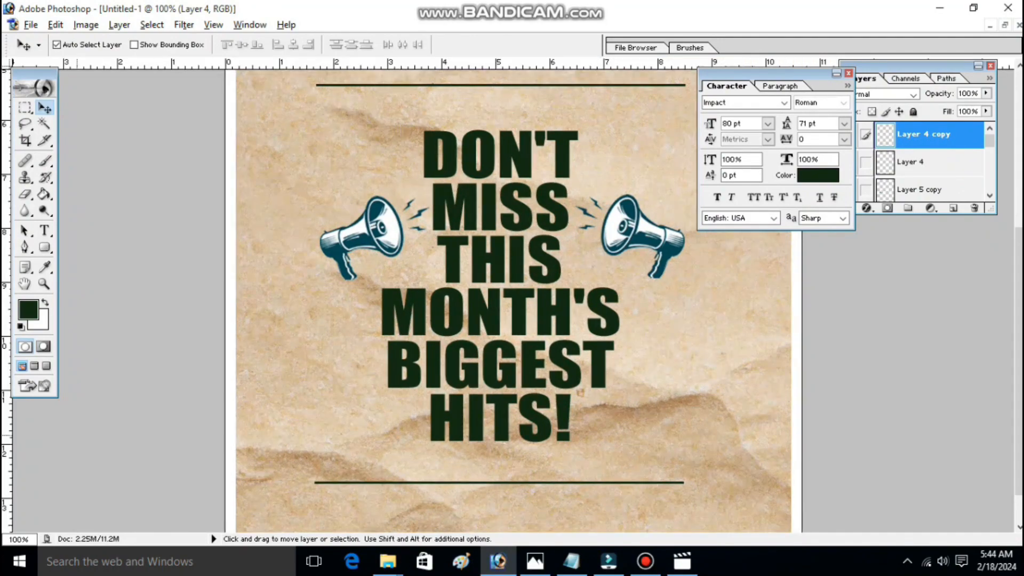
drag(345, 267, 315, 266)
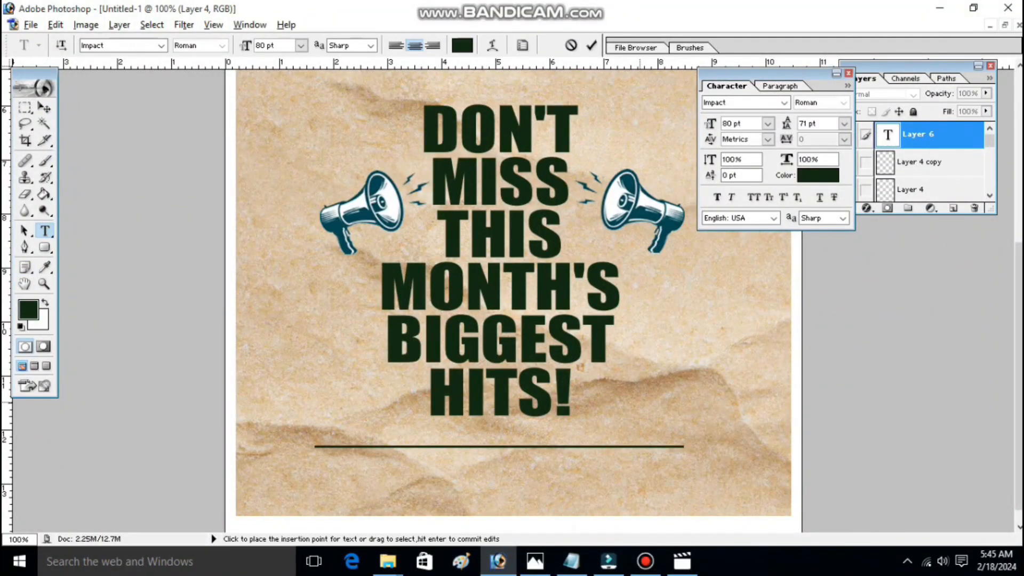
Add the text "ECO - FRIENDLY" over the lower part of the page and set its font to Arial.
text(ECO - FRIENDLY)
key(ctrl+a)
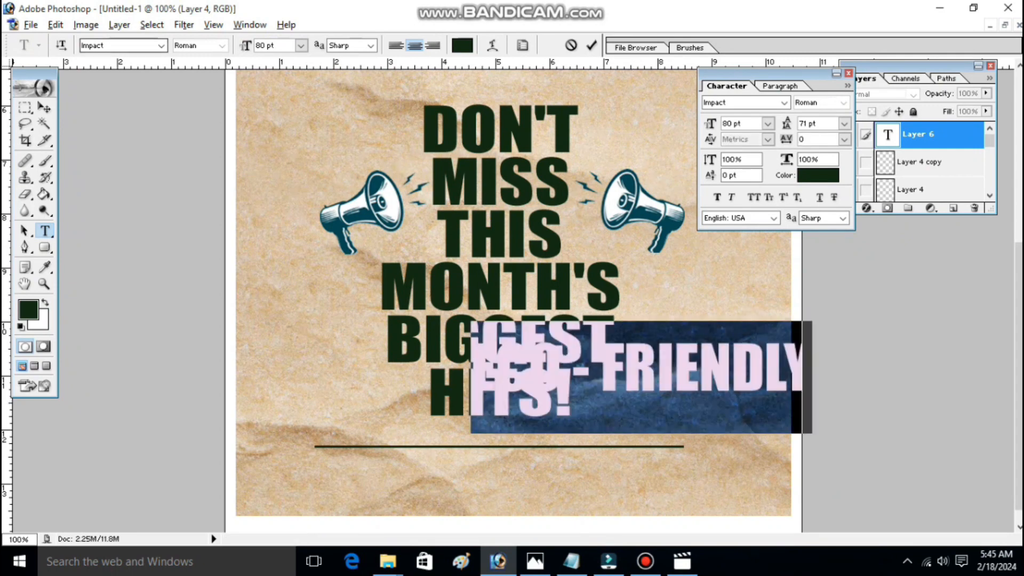
text(Arial)
key(Return)
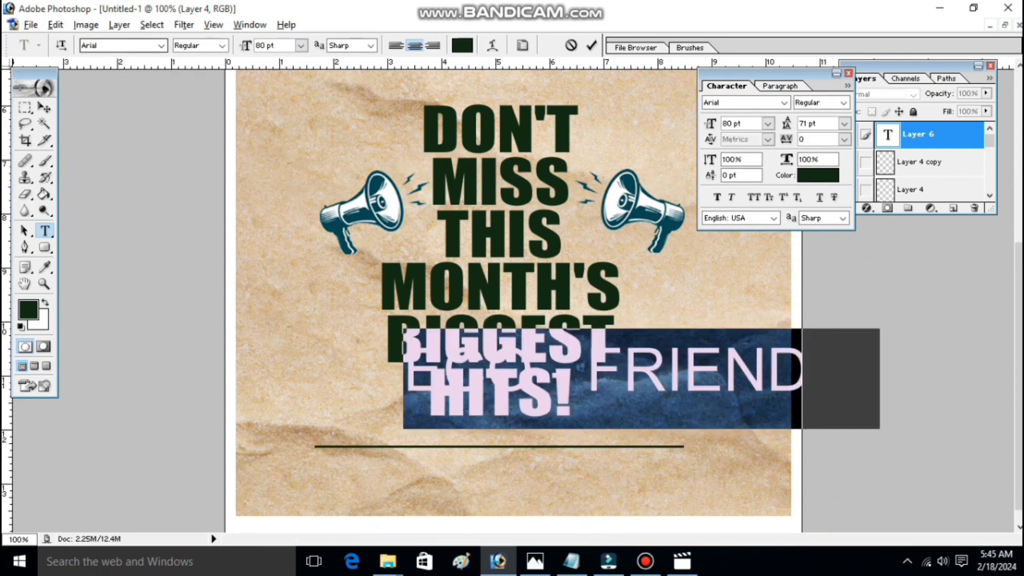
Reduce the "ECO - FRIENDLY" text to 24 pt and place it to the right of the "HITS!" line.
key(ctrl+shift+comma)
key(ctrl+shift+comma)
key(ctrl+shift+comma)
key(ctrl+shift+comma)
key(ctrl+shift+comma)
key(ctrl+shift+comma)
key(ctrl+shift+comma)
key(ctrl+shift+comma)
key(ctrl+shift+comma)
key(ctrl+shift+comma)
key(ctrl+shift+comma)
key(ctrl+shift+comma)
key(ctrl+shift+comma)
key(ctrl+shift+comma)
key(ctrl+shift+comma)
key(ctrl+shift+comma)
key(ctrl+shift+comma)
key(ctrl+shift+comma)
key(ctrl+shift+comma)
key(ctrl+shift+comma)
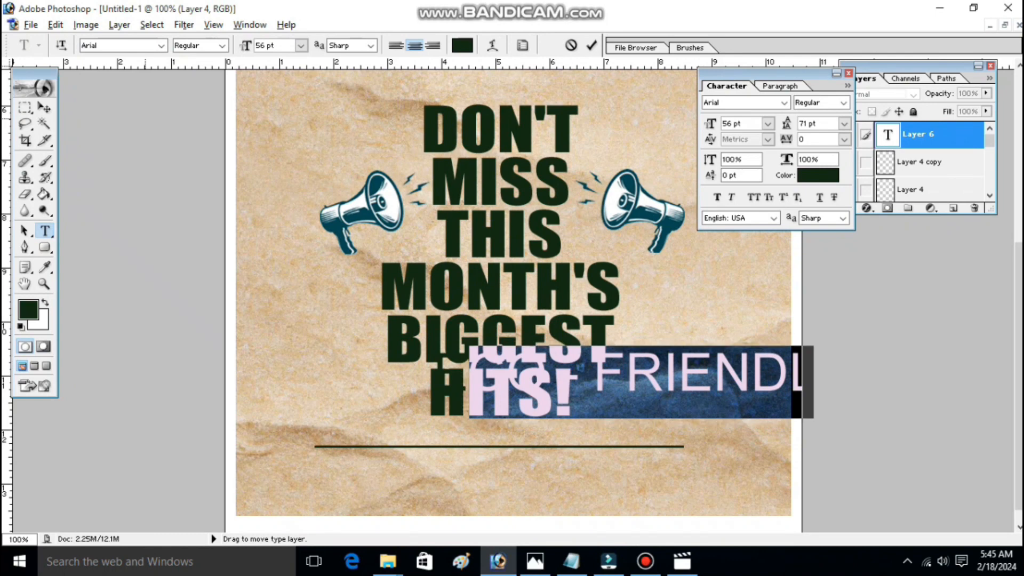
key(ctrl+shift+comma)
key(ctrl+shift+comma)
drag(407, 342, 442, 347)
click(44, 108)
Rotate the "ECO - FRIENDLY" text to -90° and move it beside the headline's lower lines, at X 653 px and Y 771.5 px.
key(ctrl+t)
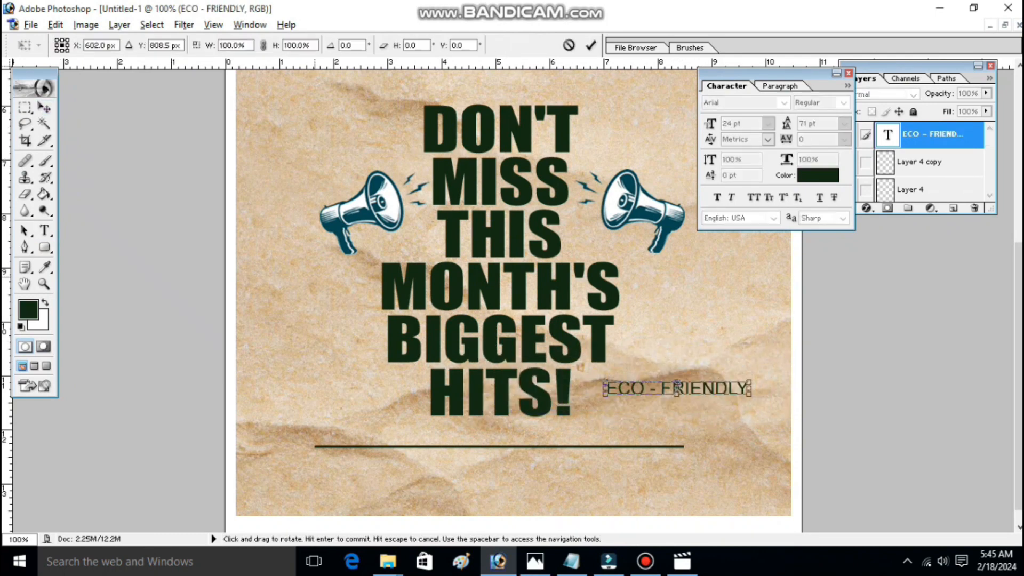
drag(562, 326, 616, 505)
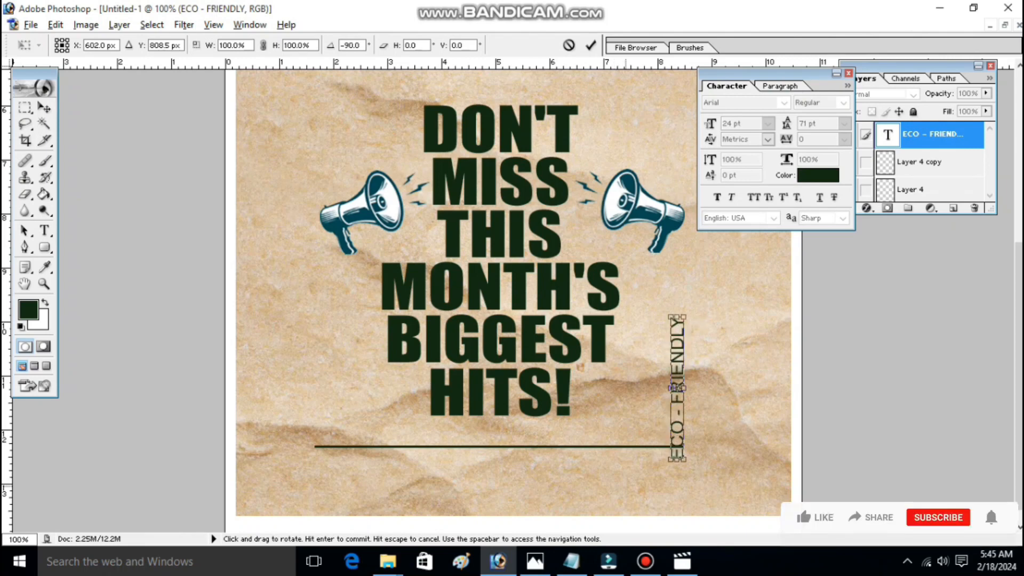
key(Up)
key(Up)
key(Up)
key(Up)
key(Up)
key(Up)
key(Up)
key(Up)
key(Up)
key(Up)
key(Up)
key(Up)
key(Up)
key(Up)
key(Up)
key(Up)
key(Up)
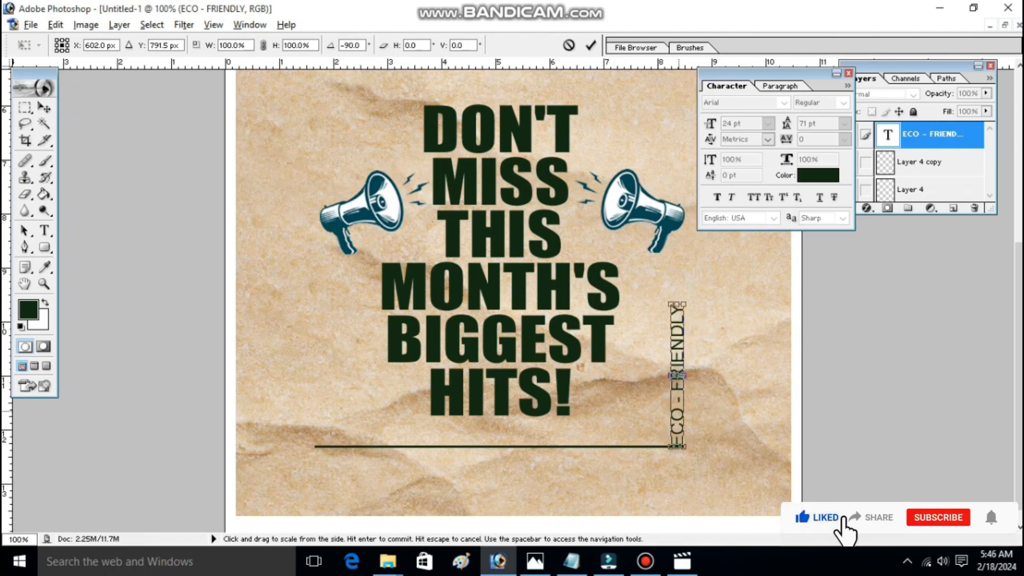
key(Right)
key(Right)
key(Right)
key(Right)
key(Right)
key(Right)
key(Right)
key(Right)
key(Right)
key(Right)
key(Right)
key(Right)
key(Right)
key(Right)
key(Right)
key(Right)
key(Right)
key(Right)
key(Right)
key(Right)
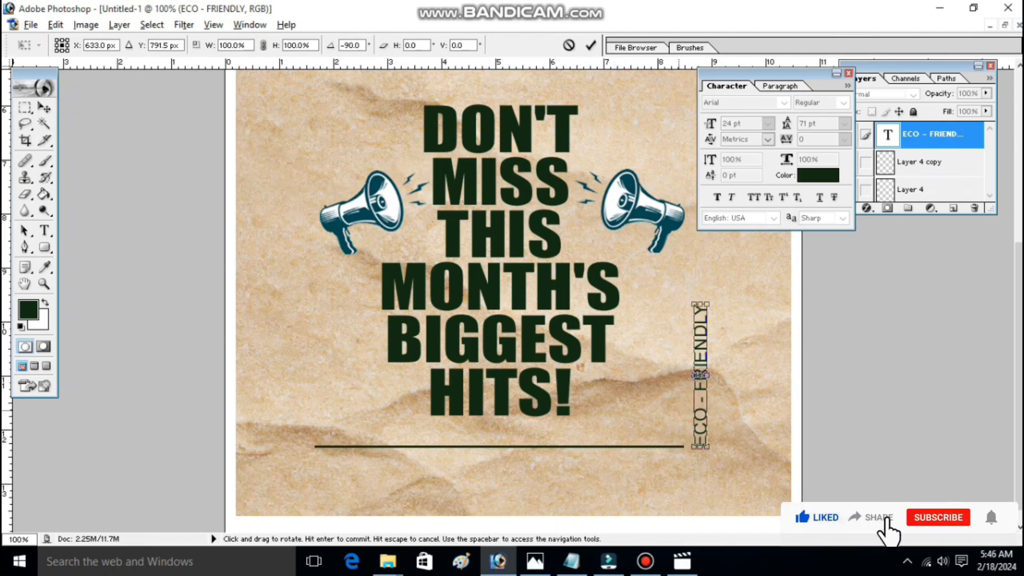
key(shift+Up)
key(shift+Up)
key(shift+Right)
key(shift+Right)
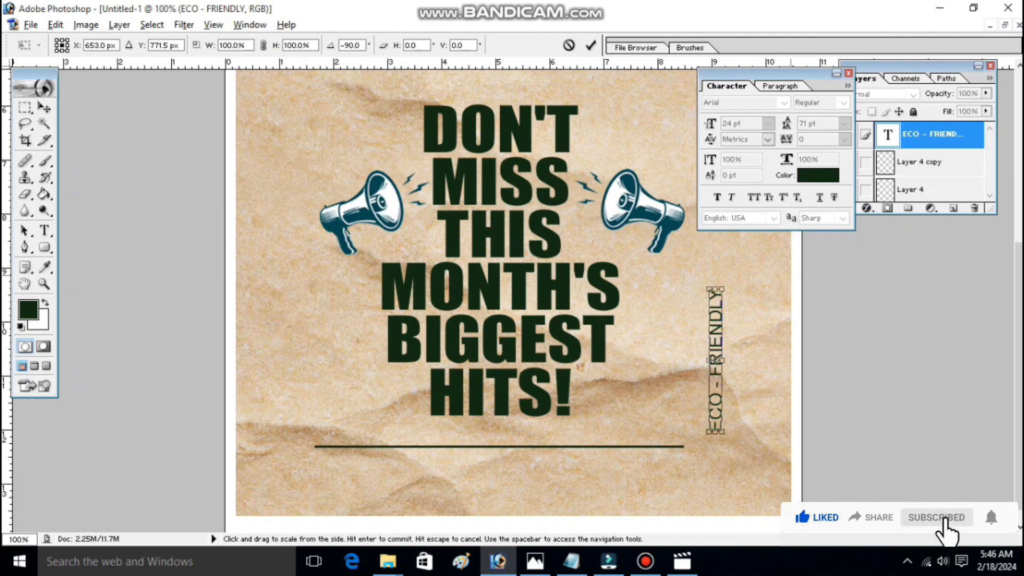
Scale the vertical "ECO - FRIENDLY" text down to 17.04 pt, comparing it with the reference photo.
key(ctrl+plus)
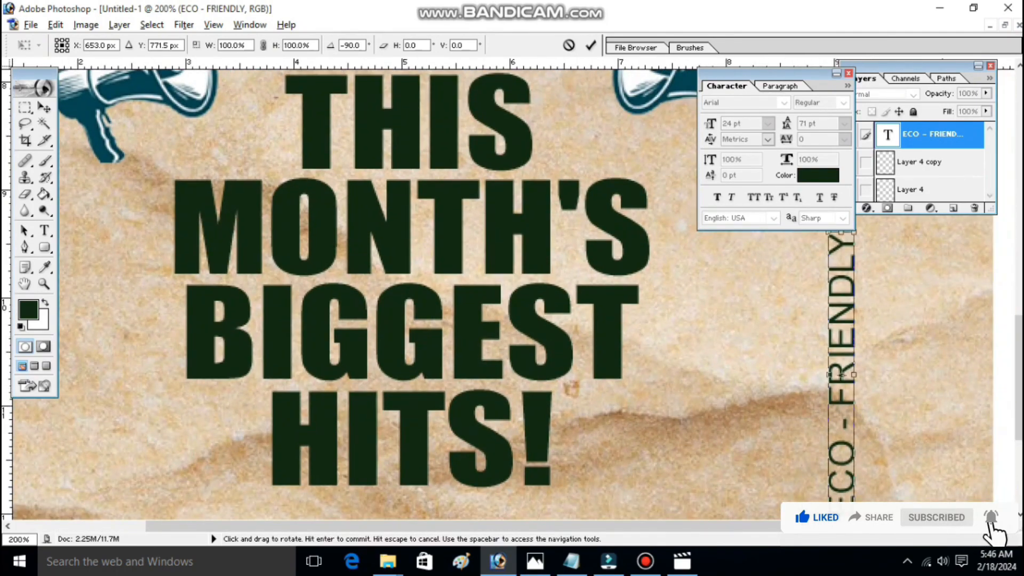
key(Return)
key(v)
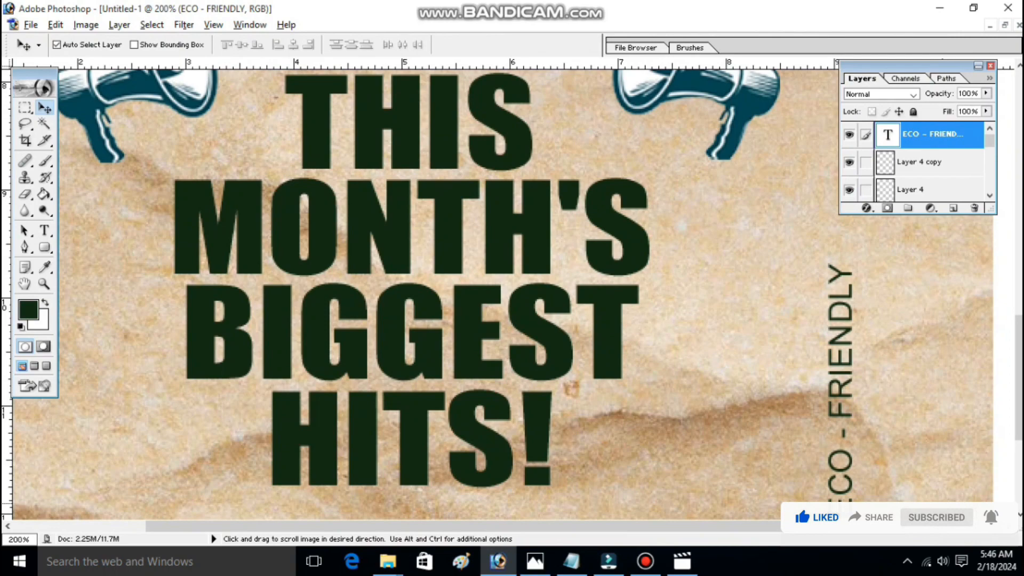
scroll(496, 293, down, 2)
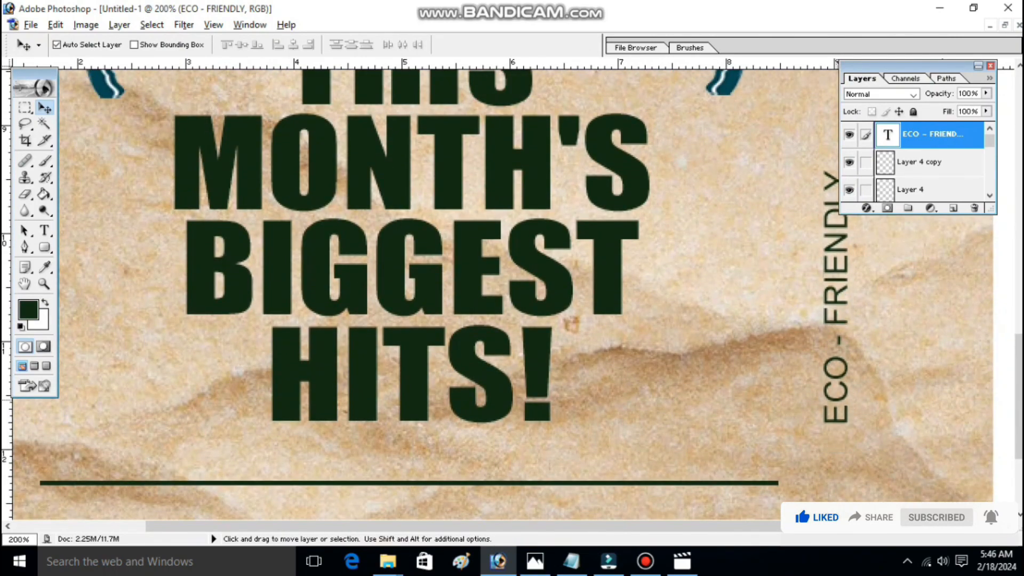
scroll(496, 294, up, 1)
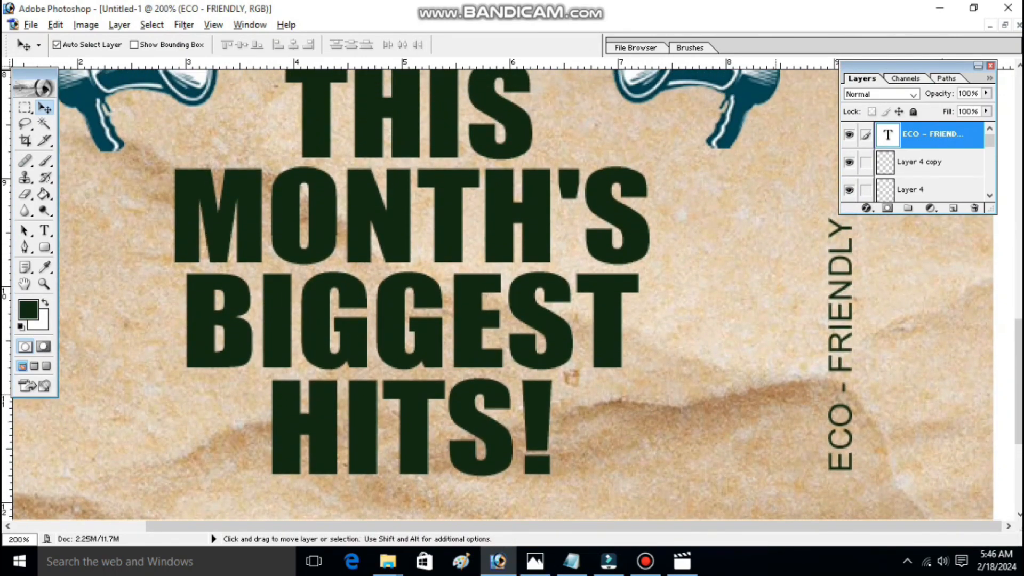
key(ctrl+minus)
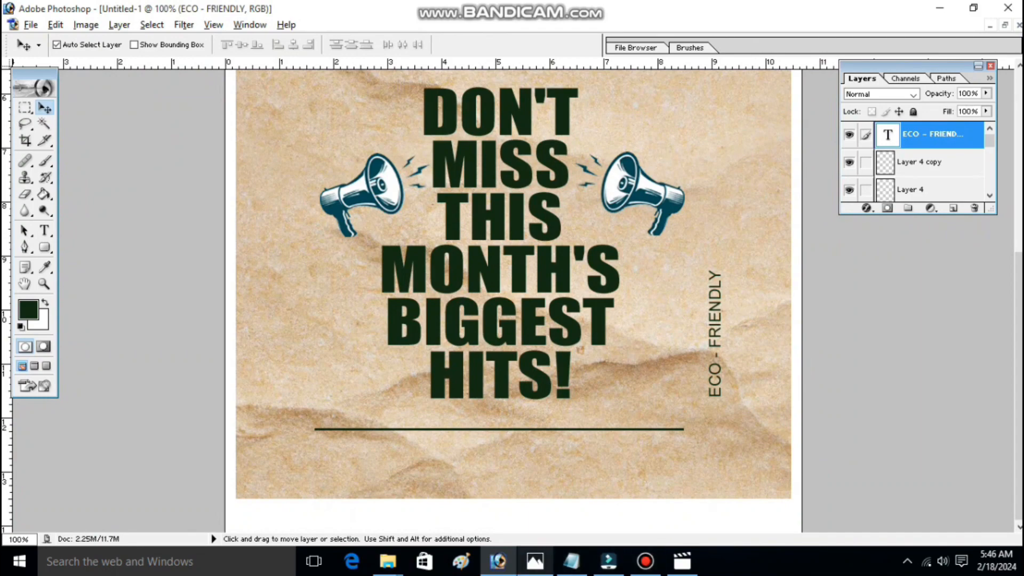
click(535, 561)
click(535, 561)
key(ctrl+t)
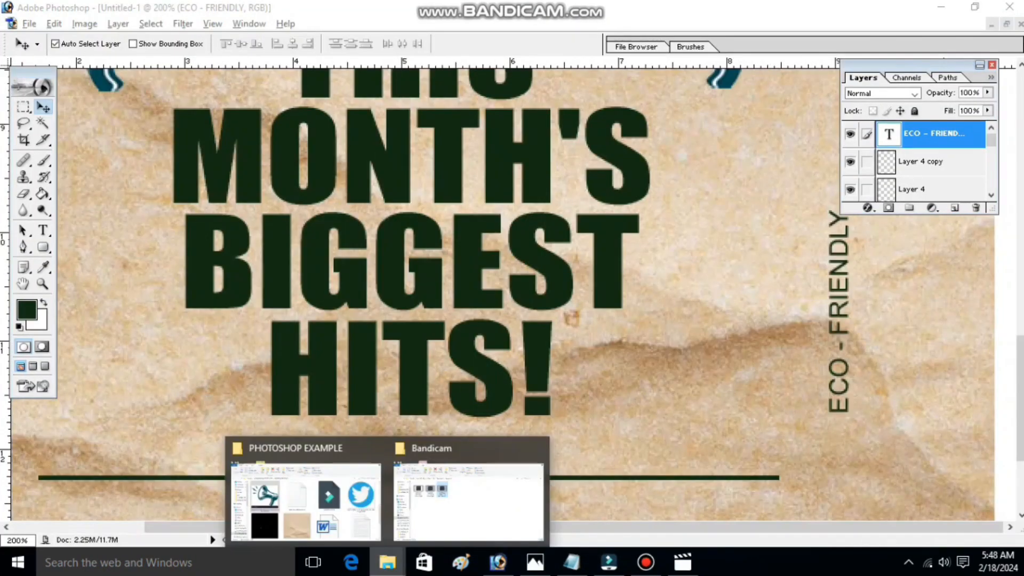
Copy the word "PACKING" from the side text details in the Notepad notes and return to Photoshop.
click(571, 562)
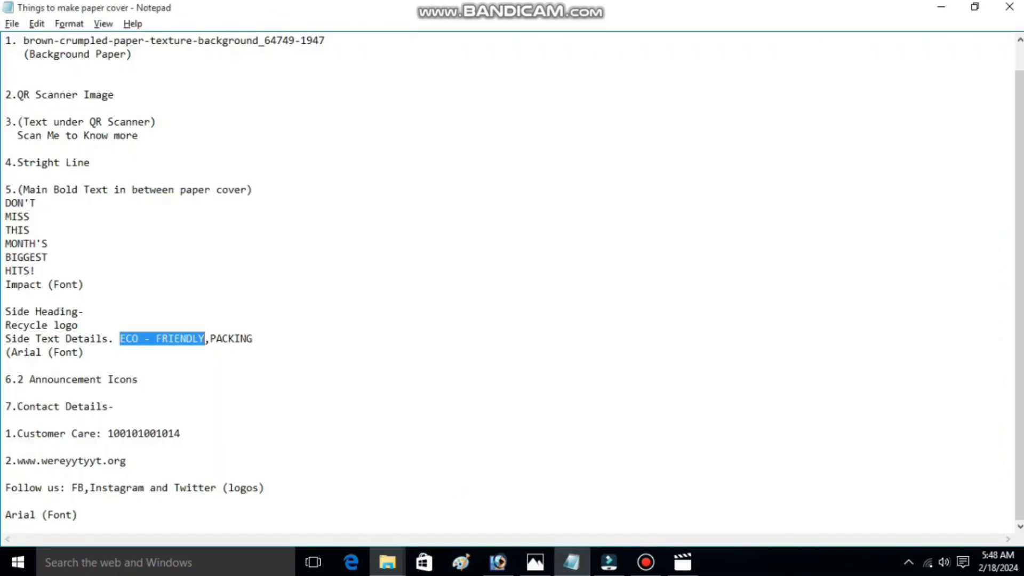
click(210, 339)
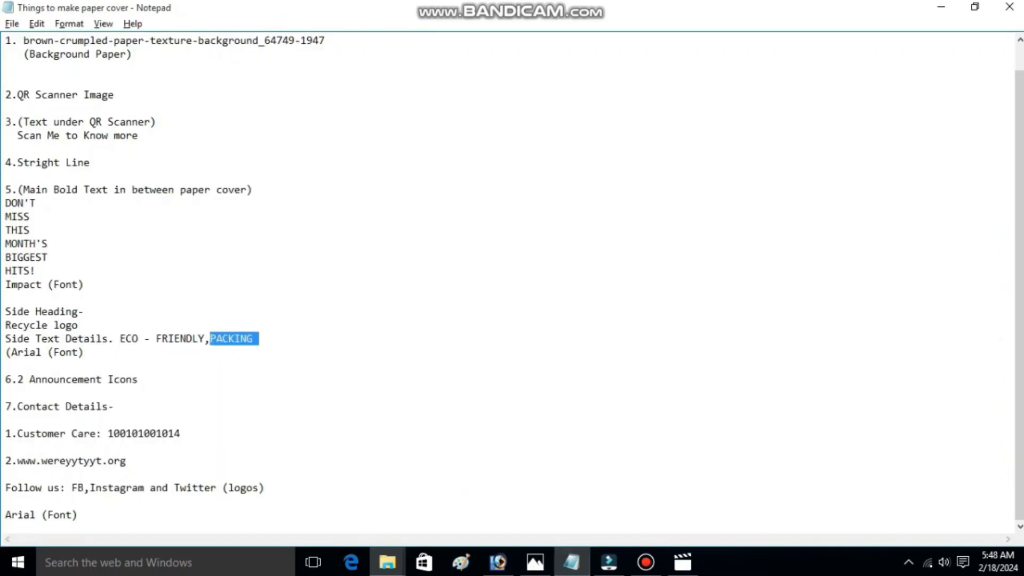
key(alt+Tab)
Duplicate the vertical "ECO - FRIENDLY" text to its right and replace the copy's wording with "PACKING".
click(42, 231)
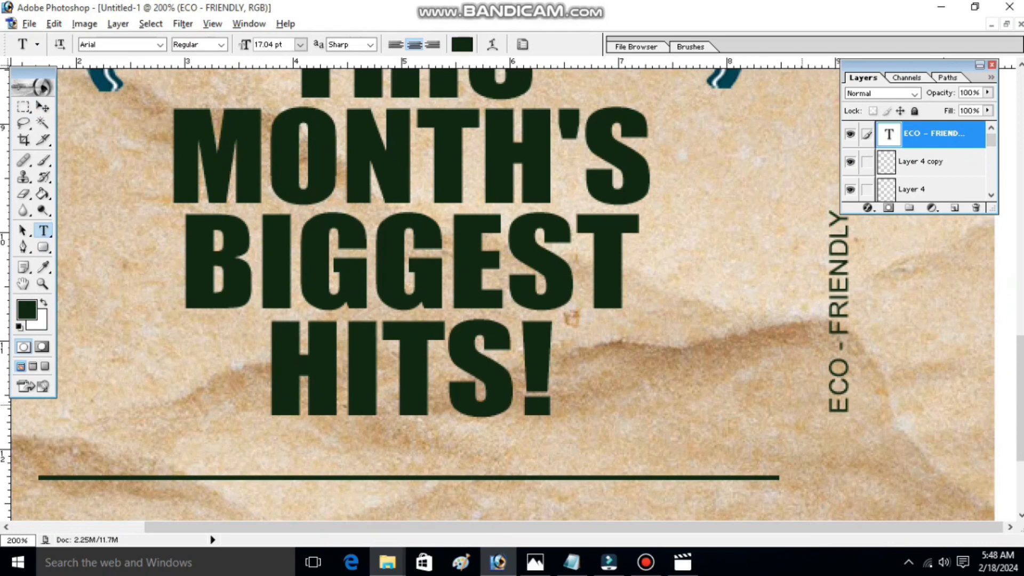
key(v)
drag(839, 315, 885, 314)
click(42, 231)
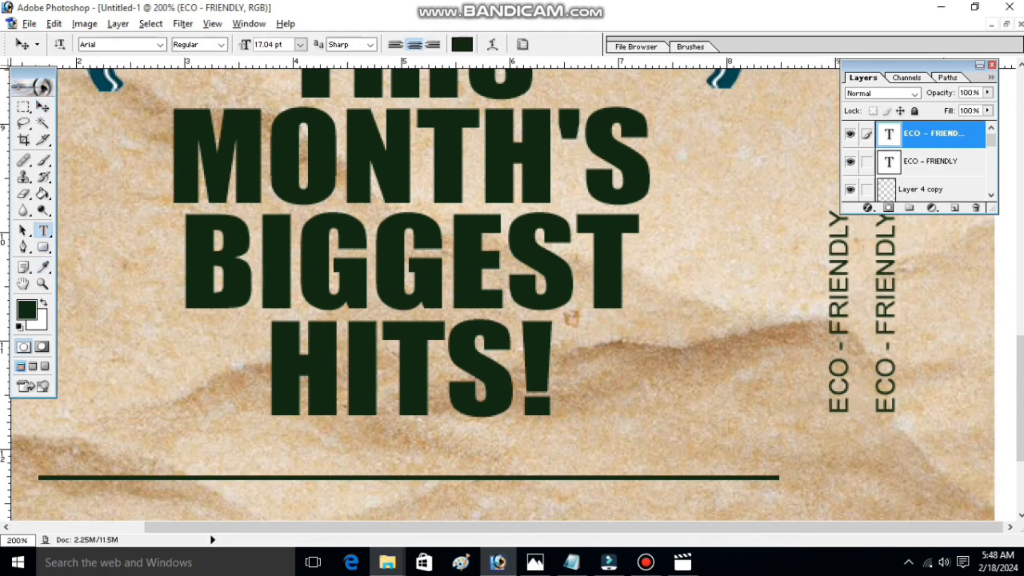
click(890, 376)
key(ctrl+a)
text(PACKING)
Set the "PACKING" text to 21.04 pt and place it close beside "ECO - FRIENDLY" with their lower ends aligned.
key(ctrl+a)
key(ctrl+shift+period)
key(ctrl+shift+period)
key(ctrl+shift+period)
key(ctrl+shift+period)
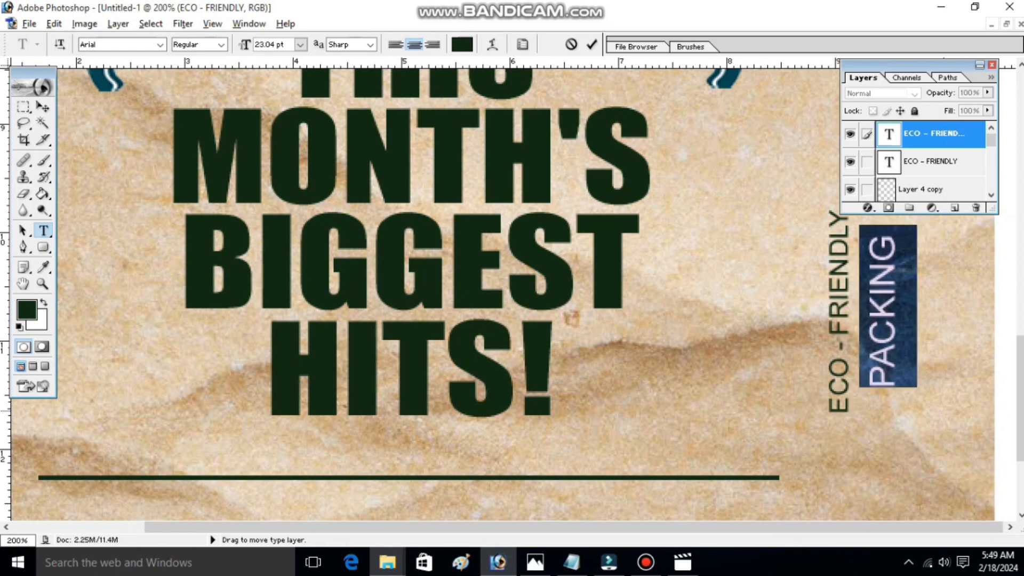
mouse_move(889, 471)
mouse_down()
mouse_move(885, 452)
mouse_move(886, 485)
mouse_up()
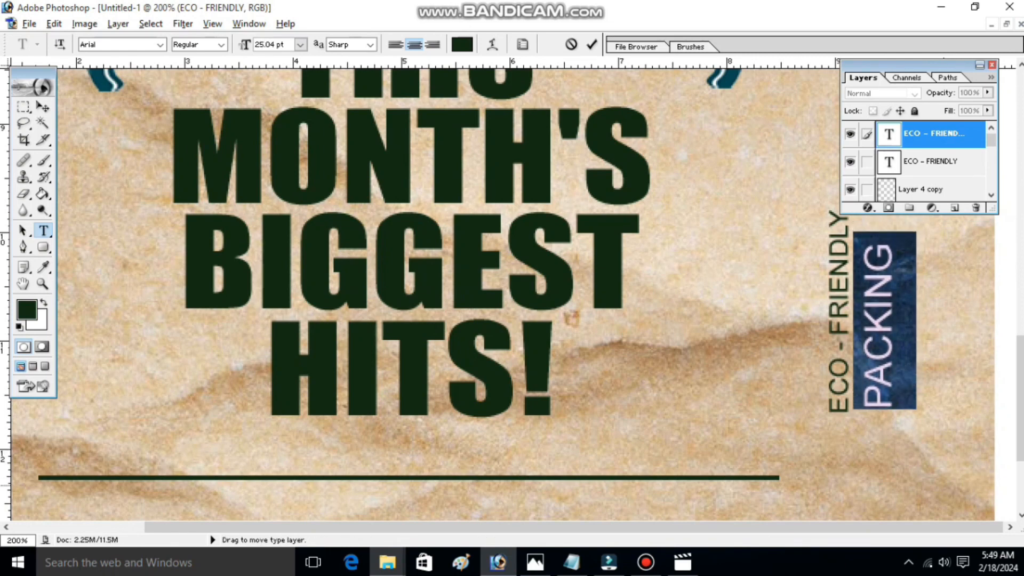
key(ctrl+shift+comma)
key(ctrl+shift+comma)
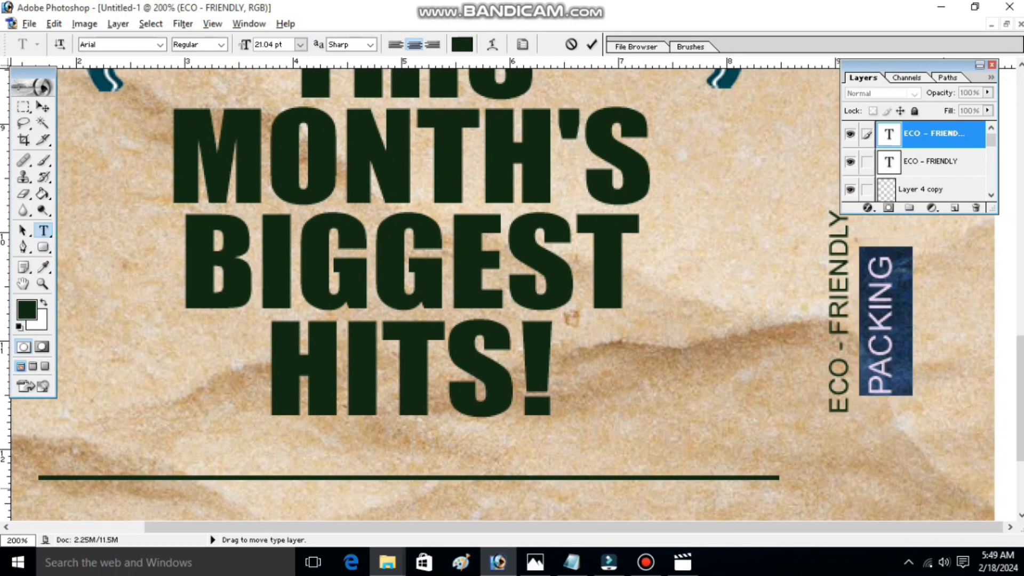
drag(889, 347, 885, 364)
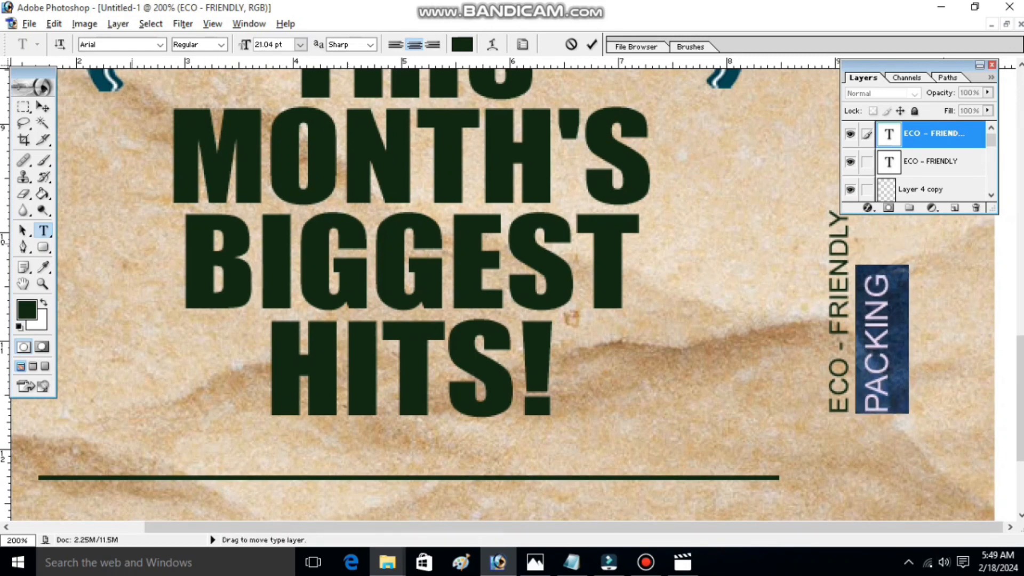
key(ctrl+Return)
key(v)
scroll(535, 381, up, 2)
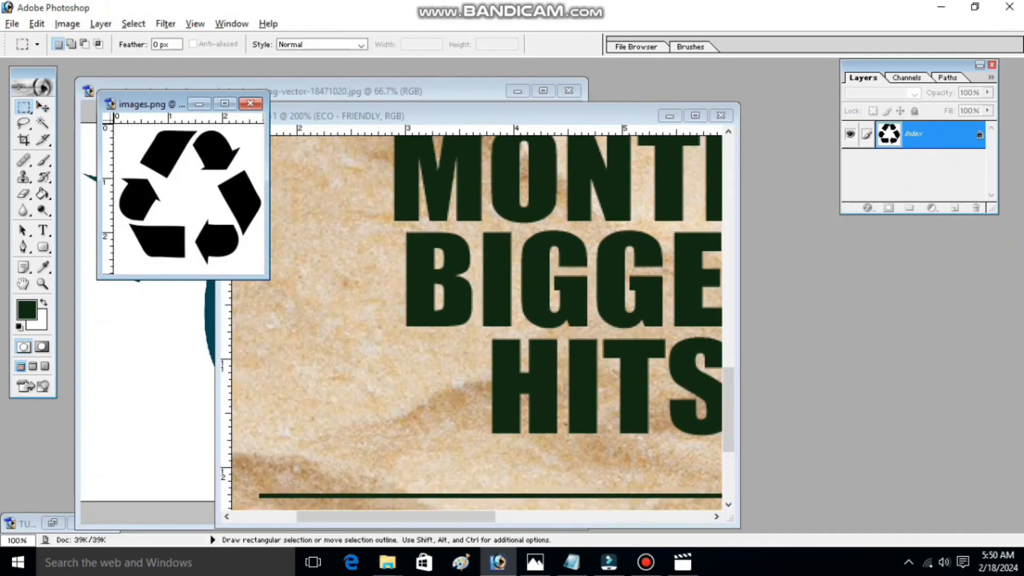
Copy the recycle logo from images.png into the paper bag design and delete its white background.
click(43, 107)
drag(179, 176, 442, 280)
click(42, 123)
click(452, 306)
key(Delete)
key(ctrl+d)
click(695, 116)
Scale the recycle logo to 16.5%, rotate it -90°, and place it directly below the vertical "ECO - FRIENDLY PACKING" text.
key(ctrl+t)
drag(100, 119, 837, 380)
drag(810, 355, 853, 395)
drag(875, 416, 853, 375)
drag(899, 402, 879, 338)
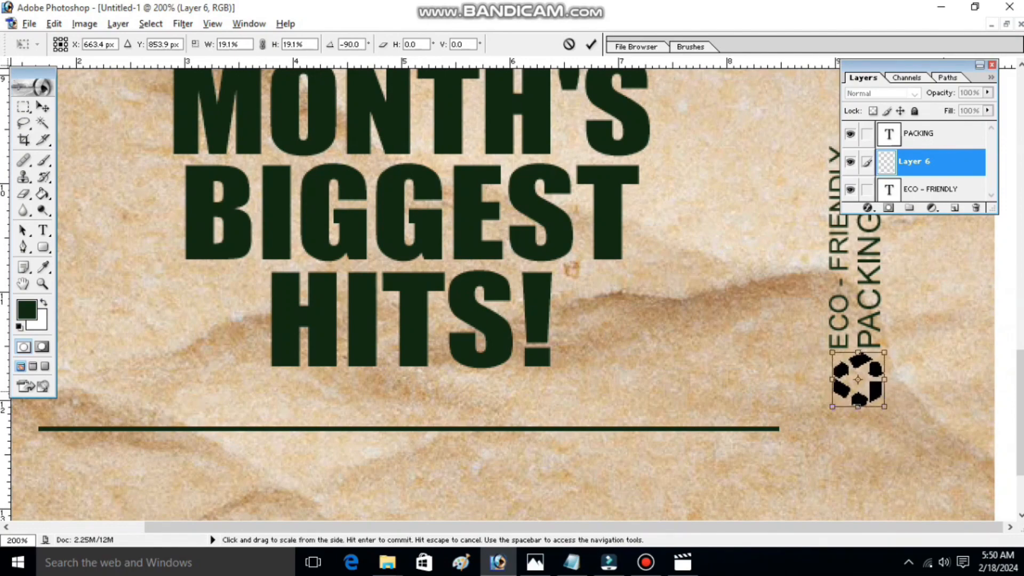
drag(883, 408, 877, 400)
key(ctrl+plus)
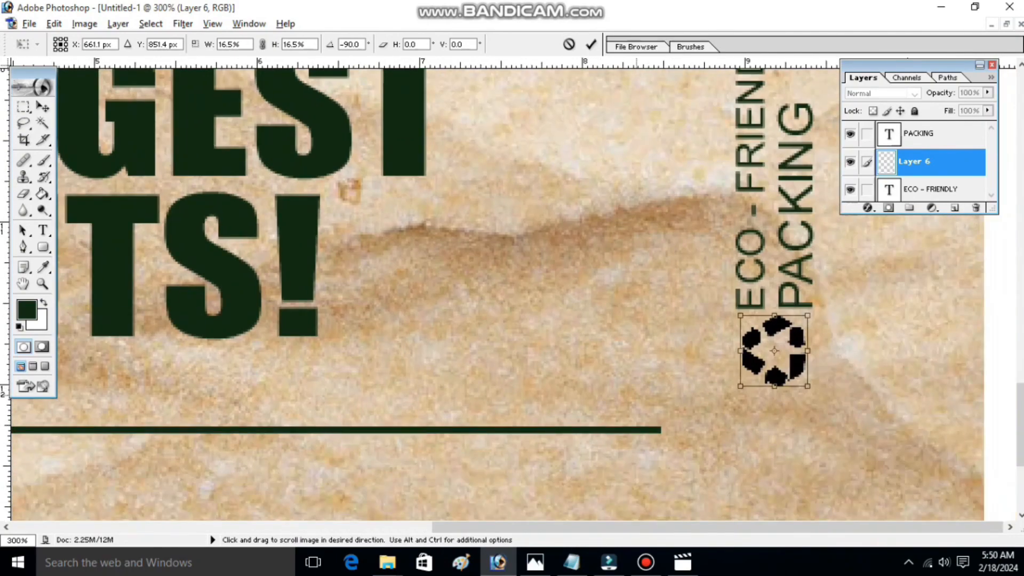
key(Return)
Select a tall rectangular area enclosing the vertical text and the recycle logo.
drag(854, 373, 854, 459)
key(m)
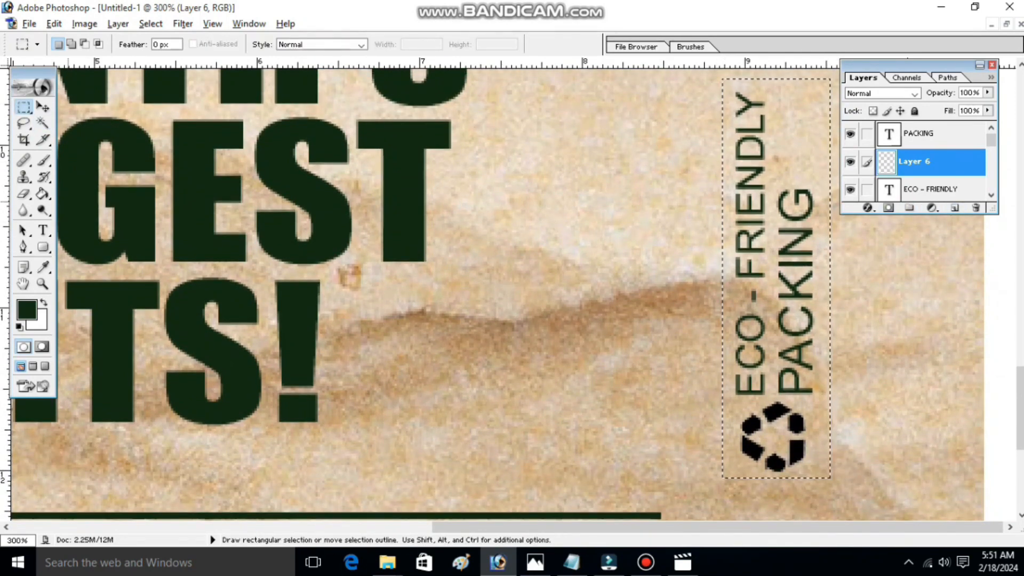
key(g)
click(766, 291)
key(ctrl+d)
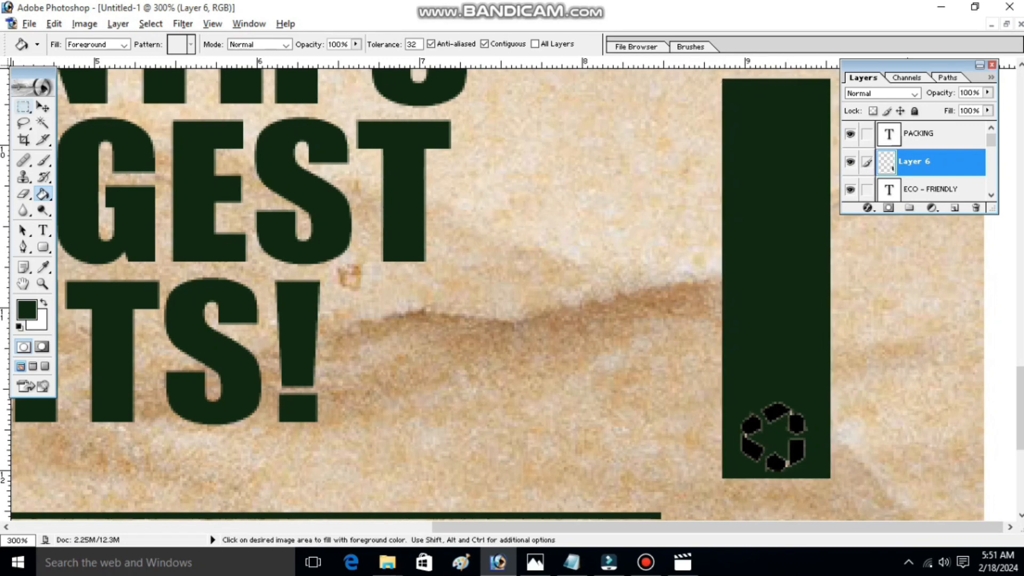
key(m)
drag(824, 470, 829, 474)
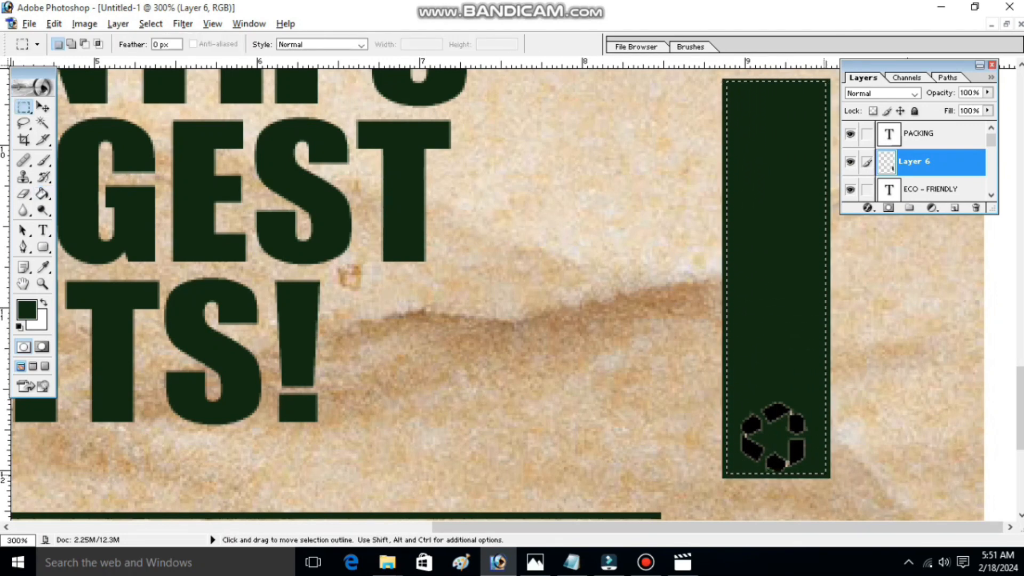
key(Delete)
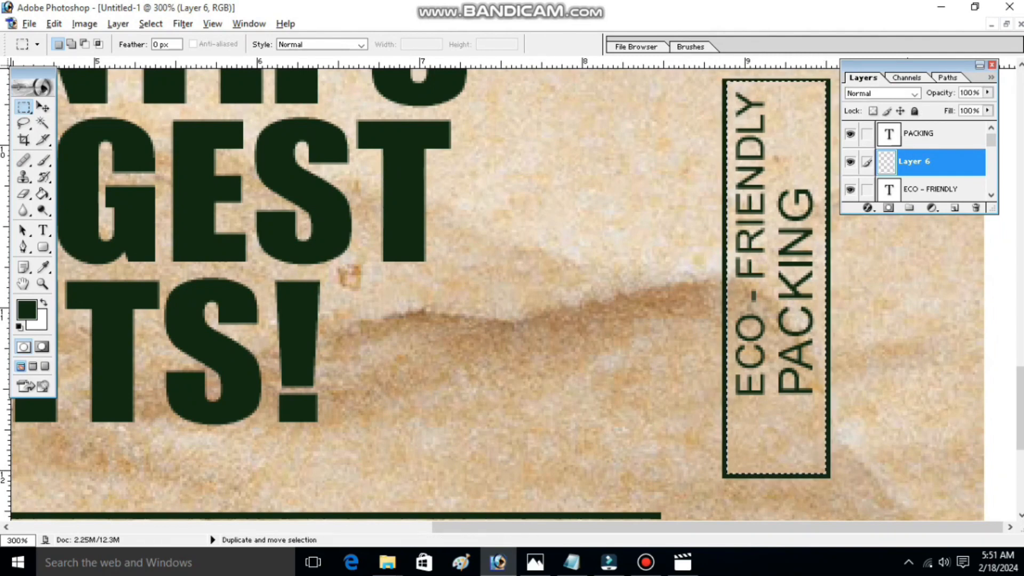
key(ctrl+alt+z)
key(ctrl+alt+z)
key(ctrl+alt+z)
Fill the selected rectangle with the dark green foreground color on a new layer and deselect it.
key(ctrl+alt+shift+n)
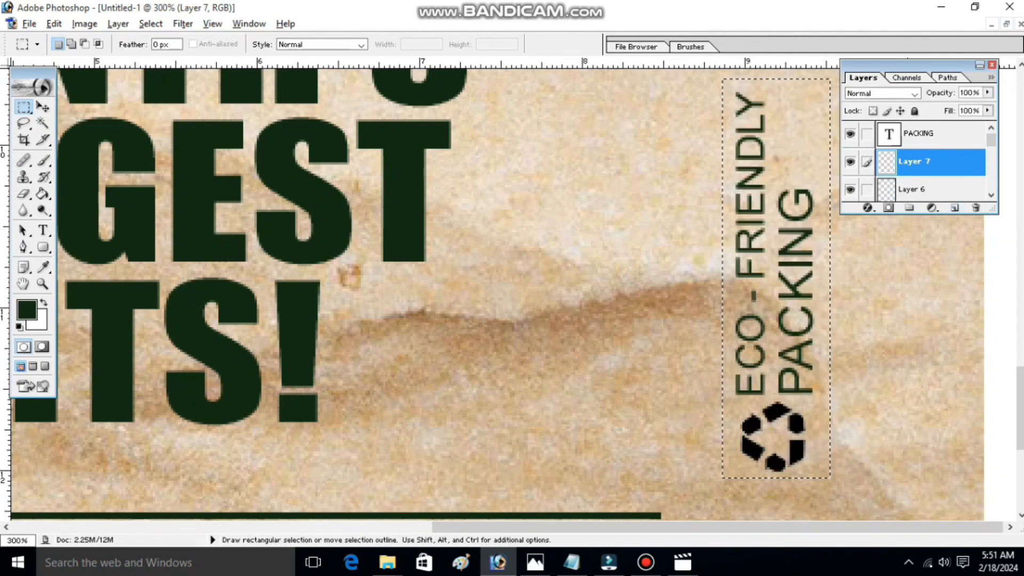
key(g)
key(alt+BackSpace)
key(ctrl+d)
Hollow out the green rectangle with an inner selection, trimming each side to leave a thin border around the text and logo.
key(m)
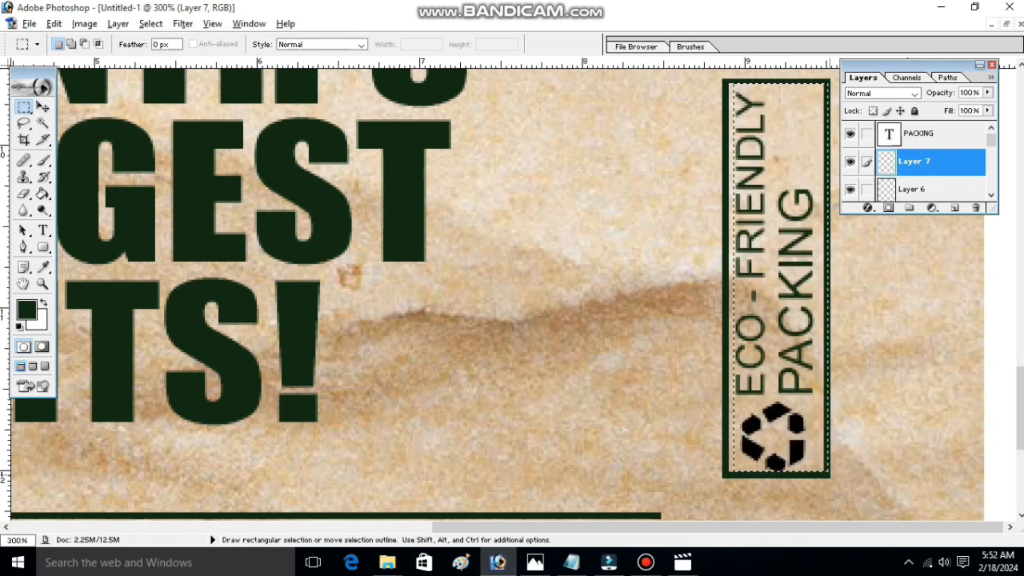
key(Left)
key(Left)
key(Left)
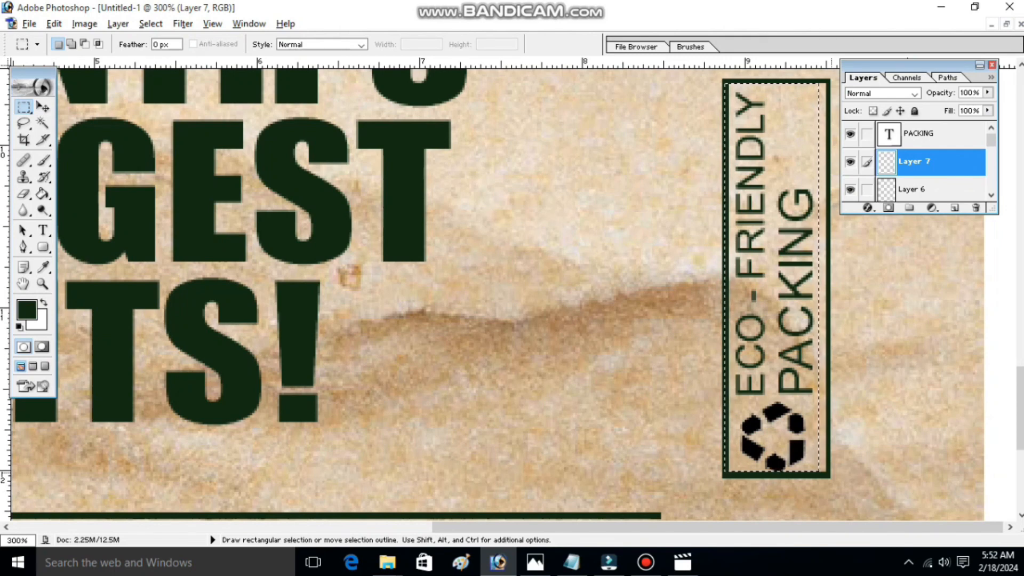
key(Right)
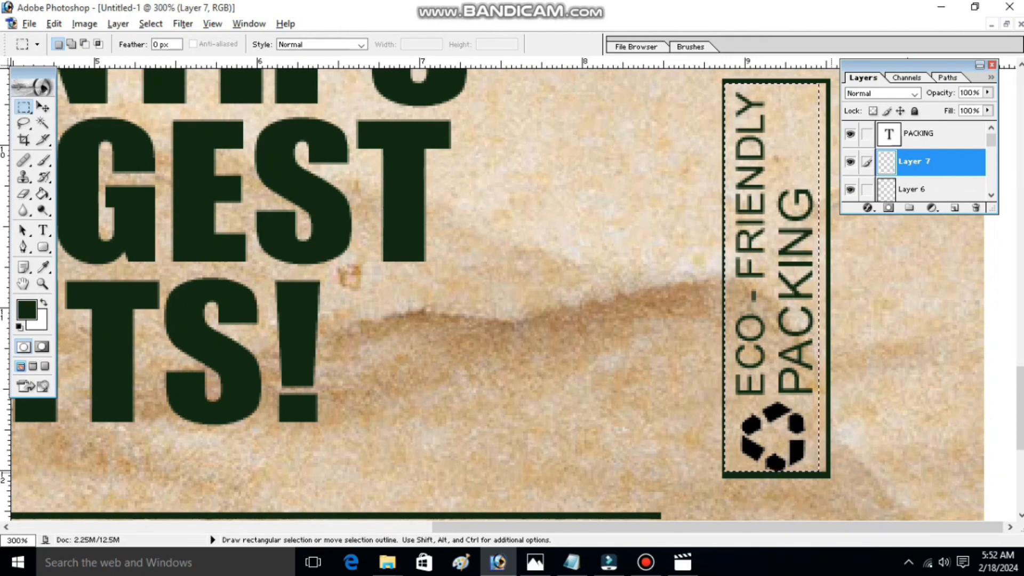
key(Right)
key(Right)
key(Right)
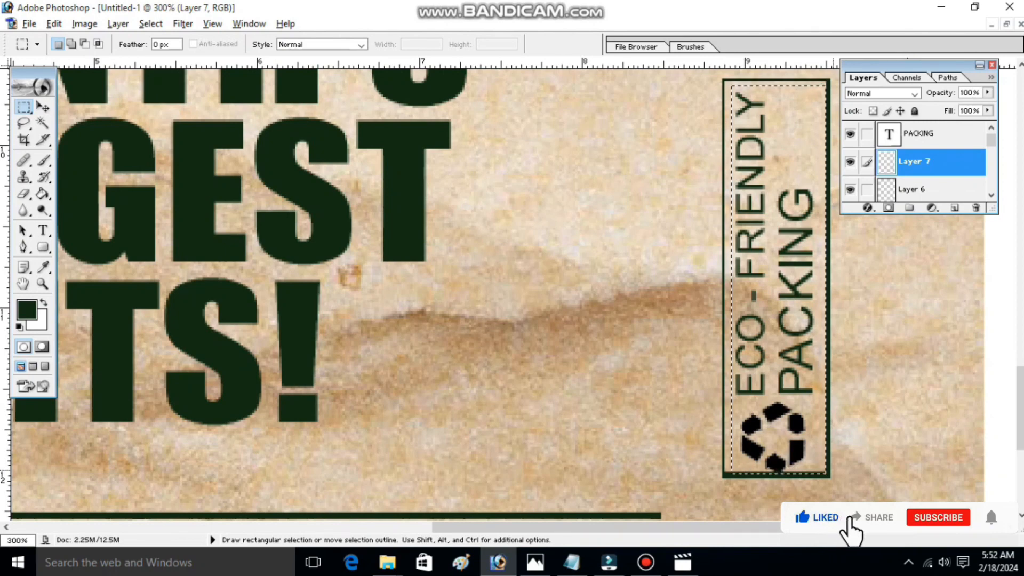
key(Down)
key(Down)
key(Down)
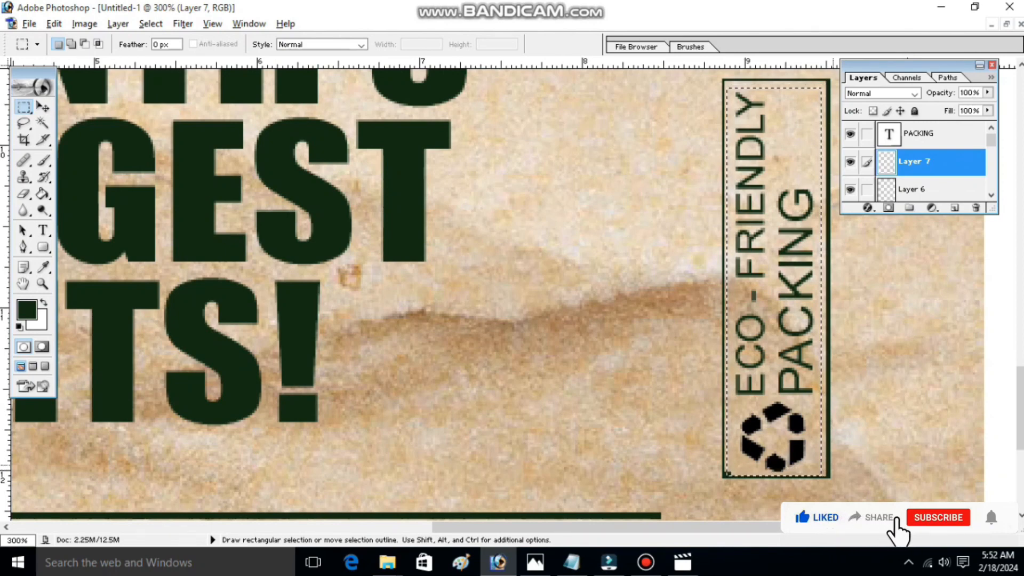
Narrow the green frame slightly so it fits closer around the "PACKING" text.
key(ctrl+t)
key(Return)
key(v)
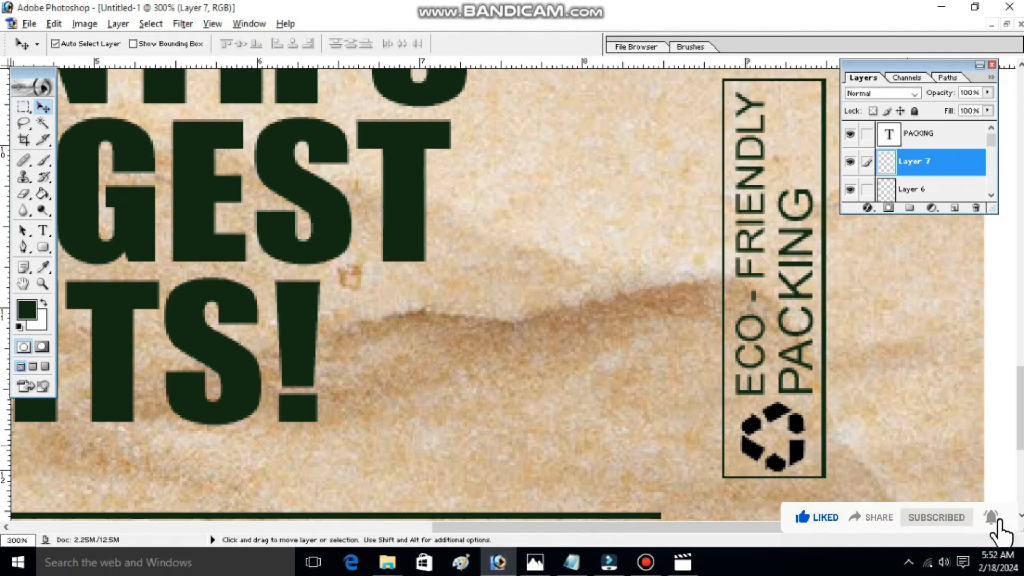
key(alt+bracketleft)
drag(782, 394, 747, 229)
key(ctrl+z)
Scale down the framed vertical text and recycle logo together and place them just above the lower divider line's right end.
shift+click(749, 393)
key(ctrl+minus)
key(ctrl+minus)
key(ctrl+minus)
key(ctrl+minus)
key(ctrl+plus)
key(ctrl+plus)
key(ctrl+t)
drag(738, 282, 726, 333)
drag(717, 390, 726, 385)
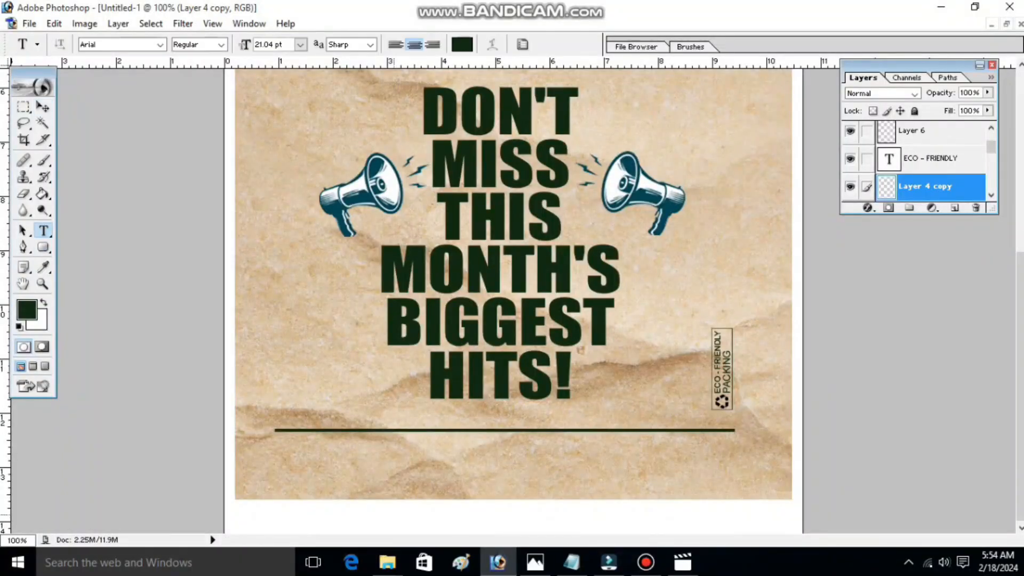
Paste the customer care contact text under the lower divider line's left end and reduce it to 13.04 pt.
click(279, 452)
key(ctrl+v)
key(ctrl+a)
drag(283, 486, 380, 487)
key(ctrl+shift+comma)
key(ctrl+shift+comma)
key(ctrl+shift+comma)
key(ctrl+shift+comma)
drag(372, 528, 335, 520)
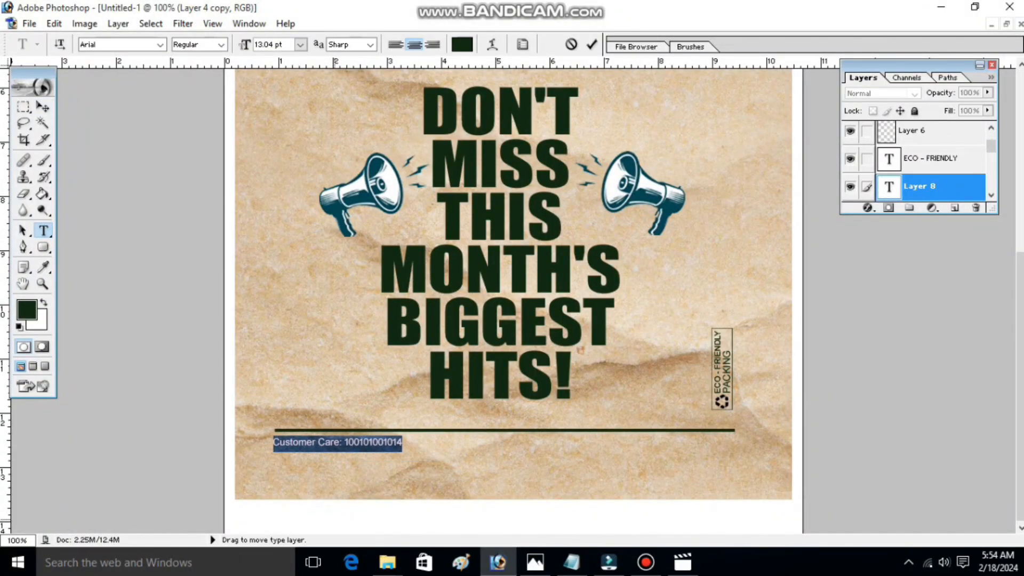
click(43, 107)
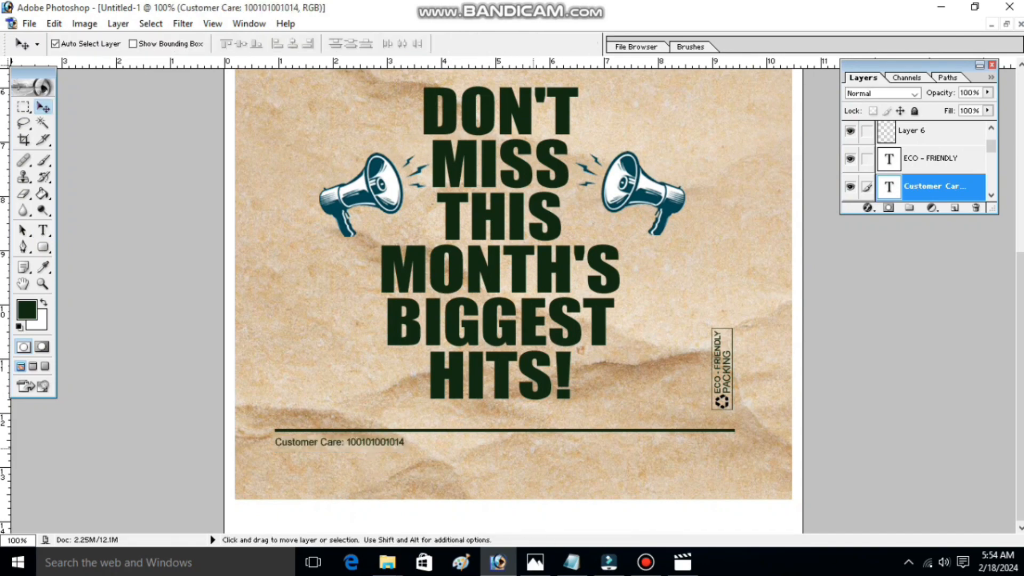
click(572, 562)
drag(127, 461, 17, 461)
key(ctrl+c)
click(497, 562)
click(42, 230)
click(462, 445)
key(ctrl+v)
drag(475, 471, 510, 472)
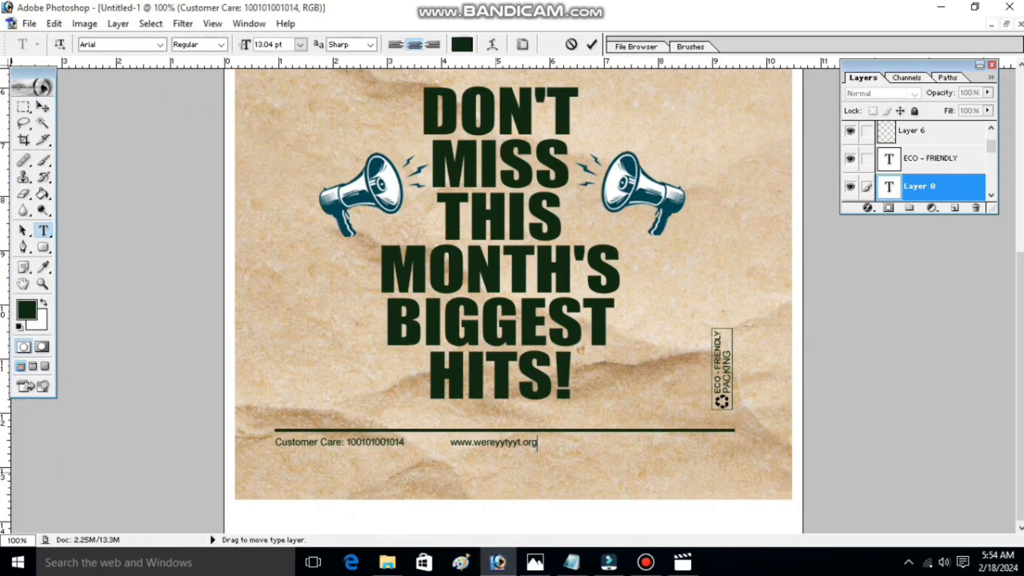
click(43, 108)
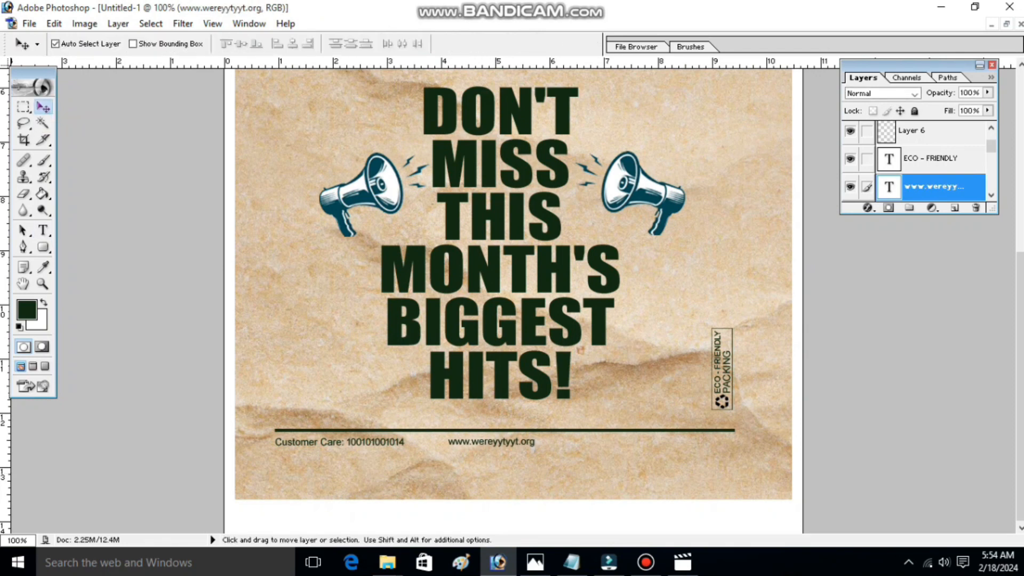
Copy "Follow us" from the Notepad notes and align it to the right of the website address in Photoshop.
click(43, 231)
click(572, 563)
click(6, 488)
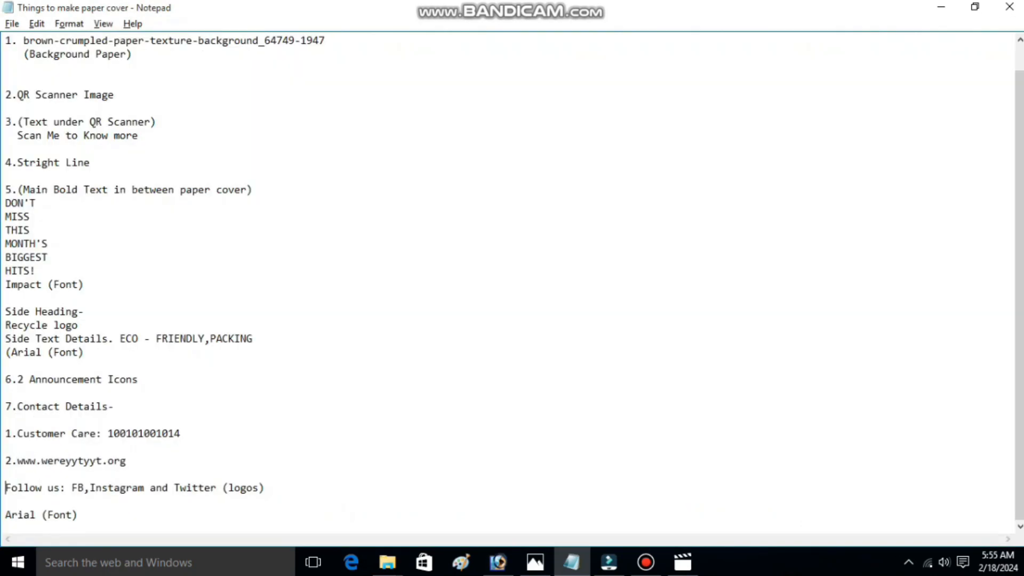
key(ctrl+c)
click(498, 562)
click(613, 445)
key(ctrl+v)
click(43, 108)
key(Up)
key(Left)
key(Left)
key(Left)
key(Left)
key(Up)
Compare the layout and contact line with the reference photo of the printed bag.
drag(680, 268, 681, 294)
drag(580, 375, 581, 304)
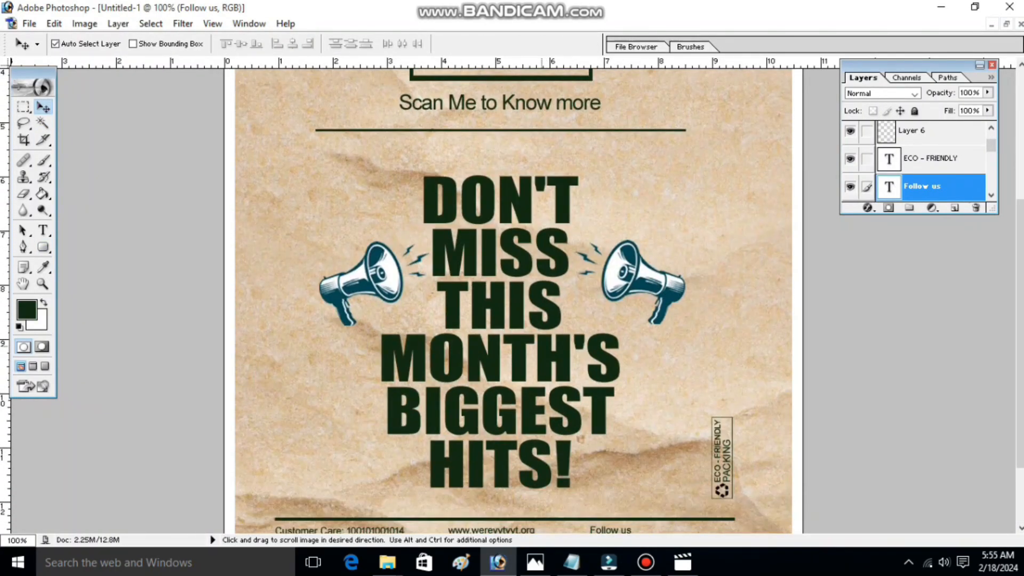
click(535, 562)
scroll(515, 391, up, 3)
scroll(515, 391, down, 3)
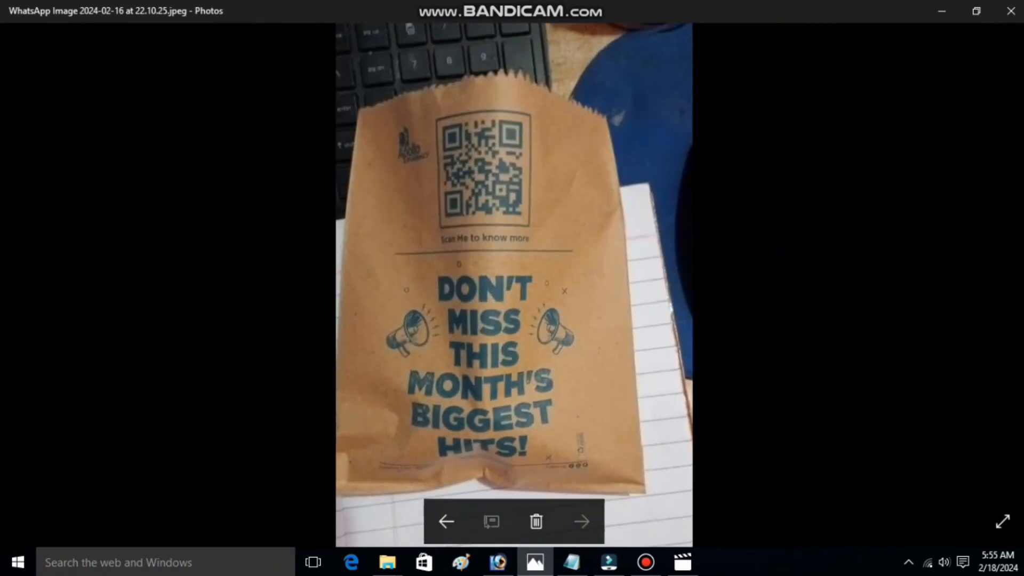
click(498, 562)
scroll(579, 333, down, 3)
scroll(579, 344, up, 1)
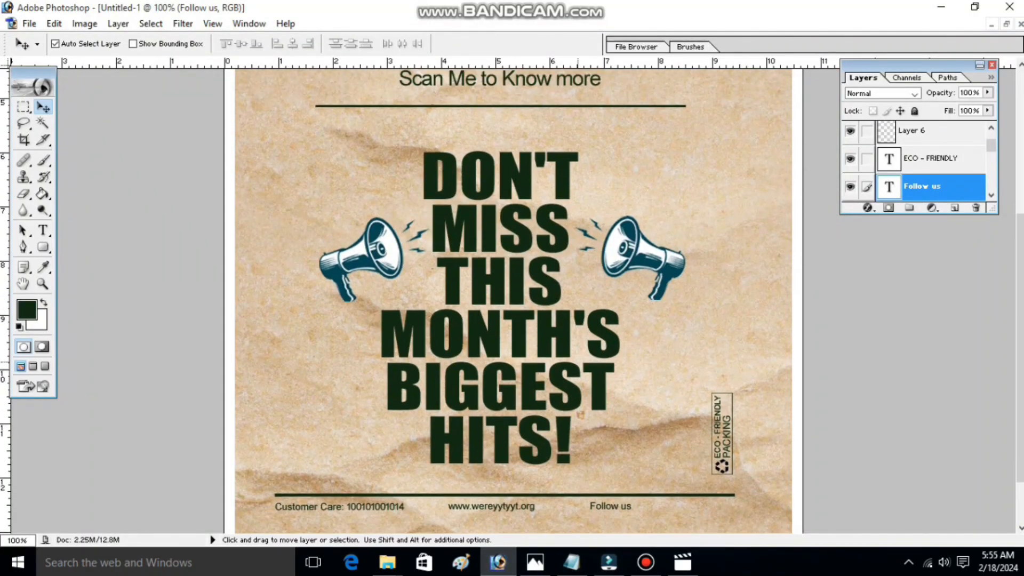
key(ctrl+minus)
key(ctrl+minus)
key(ctrl+plus)
key(ctrl+plus)
key(ctrl+plus)
Bring the Facebook logo from the PHOTOSHOP EXAMPLE folder into the paper bag design.
click(388, 562)
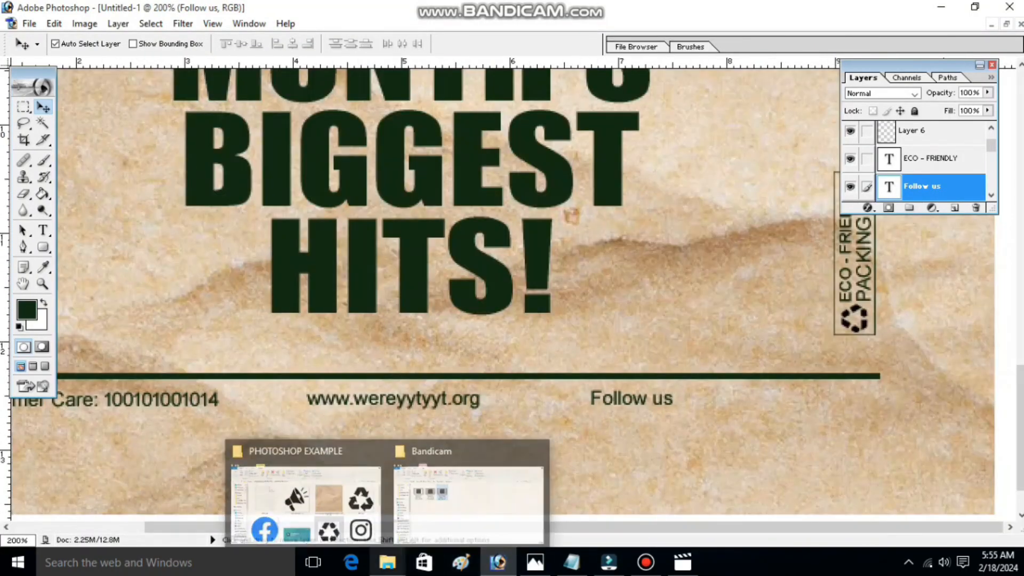
click(303, 502)
click(232, 427)
drag(232, 427, 598, 342)
click(695, 116)
key(ctrl+minus)
key(ctrl+minus)
key(ctrl+minus)
drag(540, 448, 512, 286)
Scale the Facebook logo to 11.9% and move it next to the "Follow us" text.
key(ctrl+t)
drag(605, 194, 444, 354)
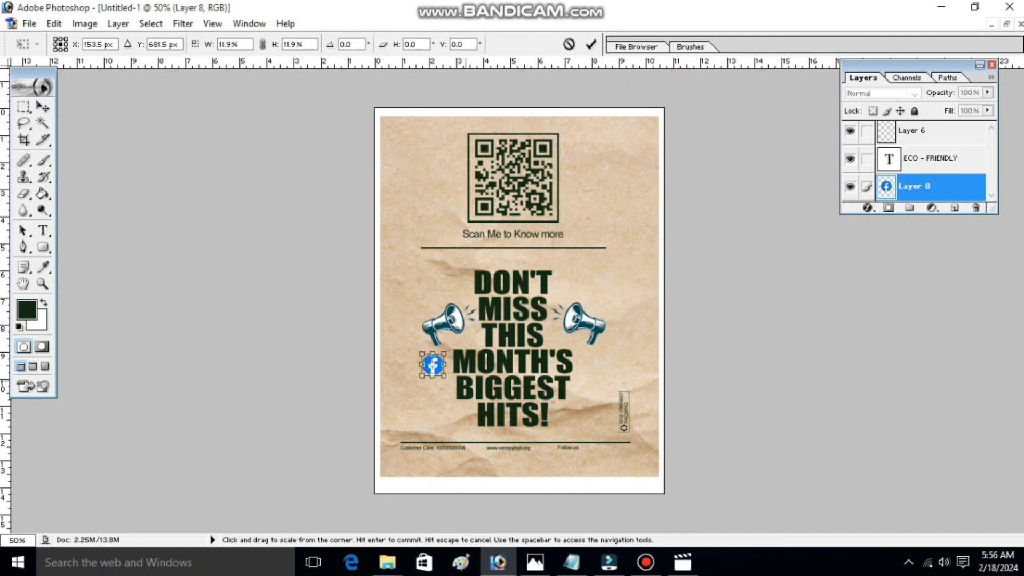
key(shift+Down)
drag(432, 403, 587, 444)
key(shift+Up)
key(shift+Right)
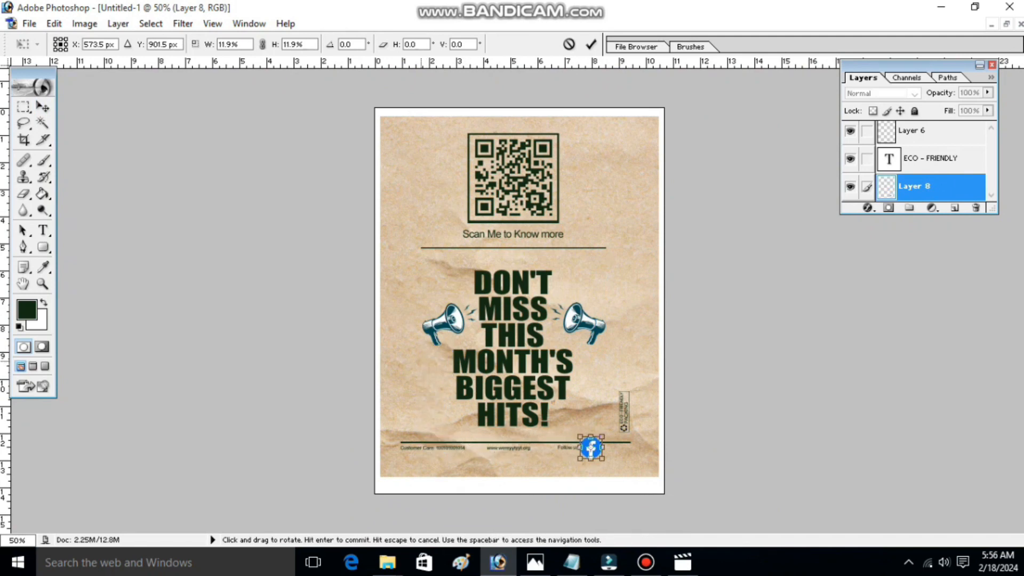
Shrink the Facebook logo to about 3.7% and align it with the "Follow us" text.
key(ctrl+plus)
key(ctrl+plus)
key(ctrl+plus)
key(ctrl+plus)
drag(694, 491, 373, 107)
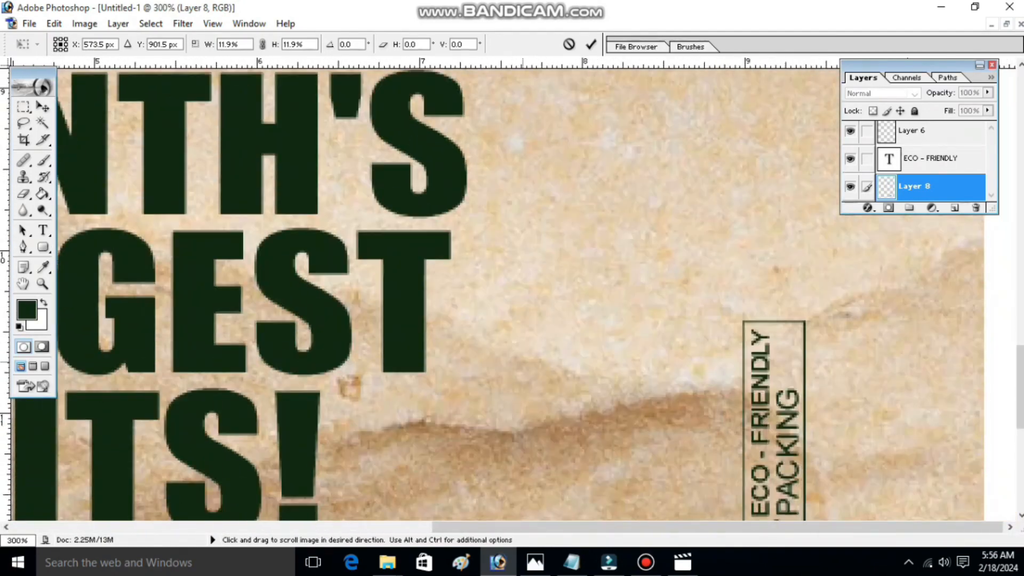
drag(576, 427, 575, 200)
drag(641, 369, 565, 415)
drag(545, 438, 545, 437)
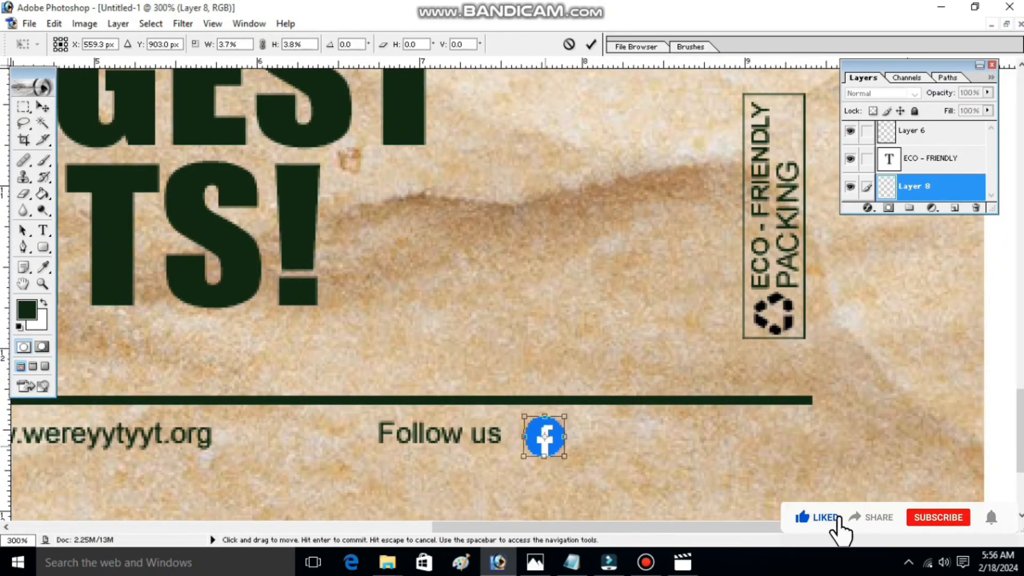
key(Return)
Add ":-" after the "Follow us" text.
key(t)
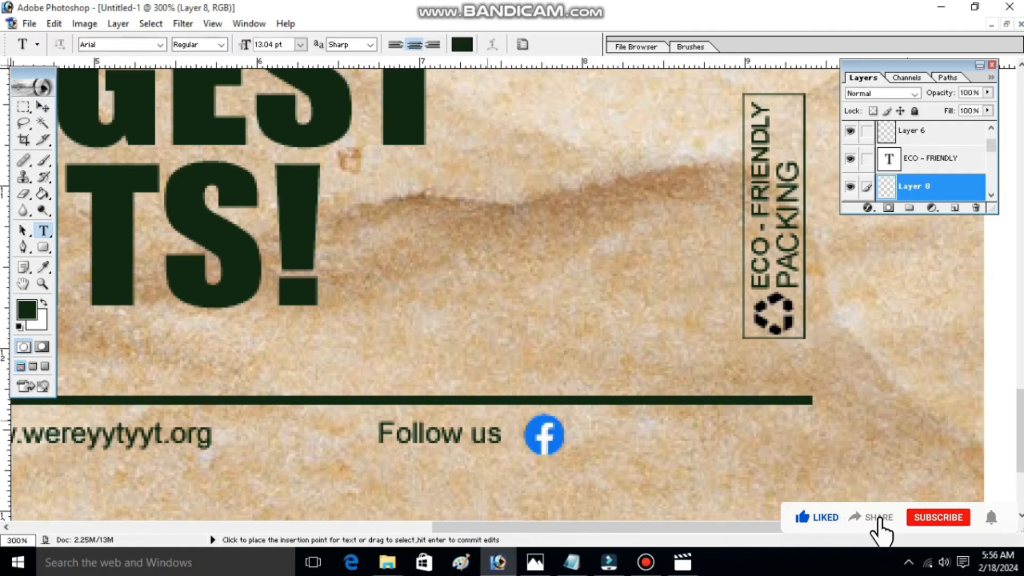
click(501, 435)
text(:-)
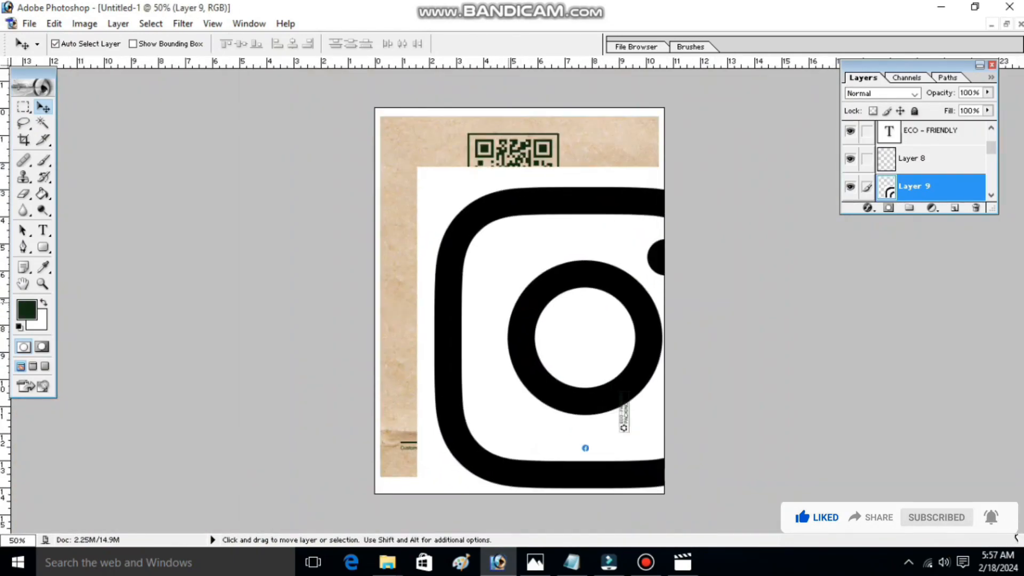
Scale the Instagram logo to 13.1% and place it over the end of the headline.
drag(585, 338, 554, 325)
key(ctrl+t)
drag(385, 155, 591, 364)
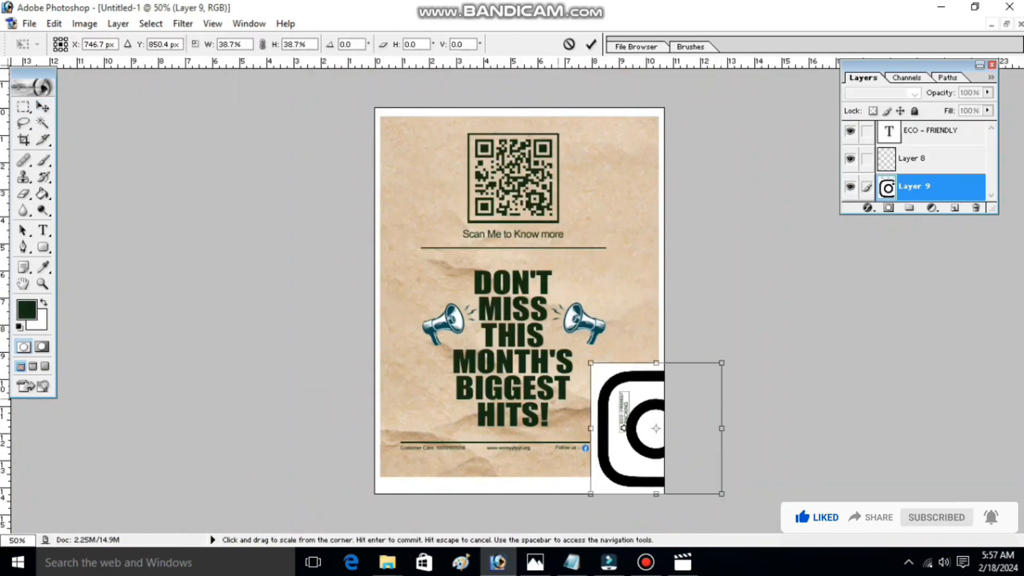
drag(640, 416, 494, 243)
drag(445, 192, 563, 403)
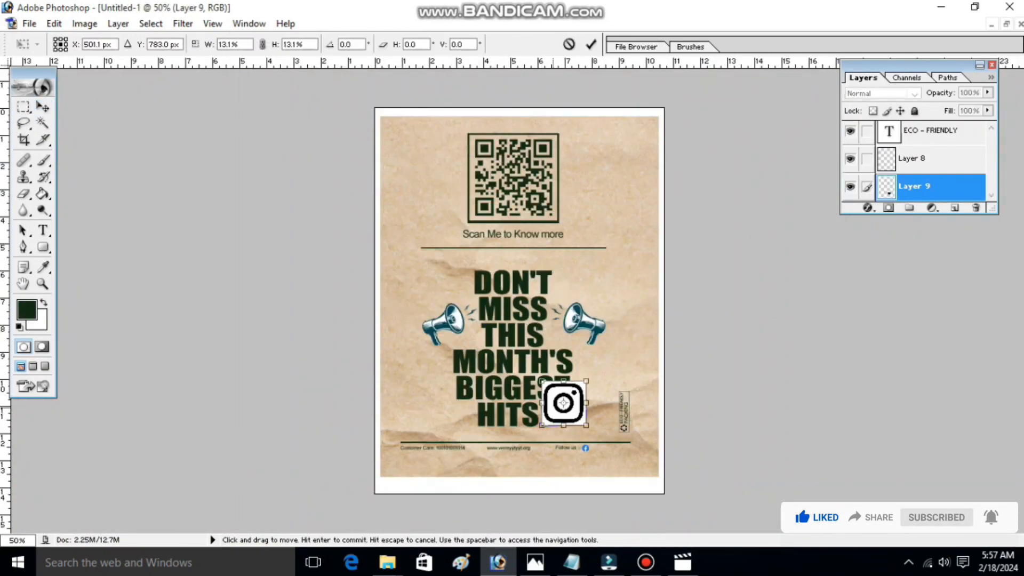
key(Return)
Delete the white areas around and inside the Instagram logo, leaving only its black outline.
key(ctrl+plus)
key(ctrl+plus)
key(ctrl+plus)
drag(476, 263, 477, 74)
key(w)
click(534, 240)
key(Delete)
click(560, 312)
key(Delete)
click(612, 320)
key(Delete)
key(ctrl+d)
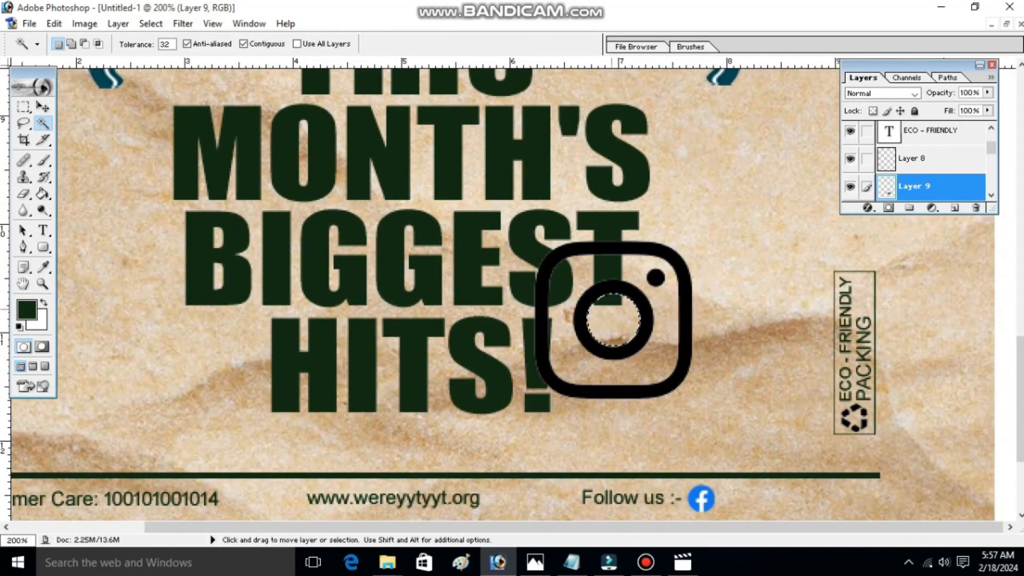
Scale the Instagram logo to 16.5% and place it to the right of the Facebook logo.
key(ctrl+t)
drag(534, 242, 760, 484)
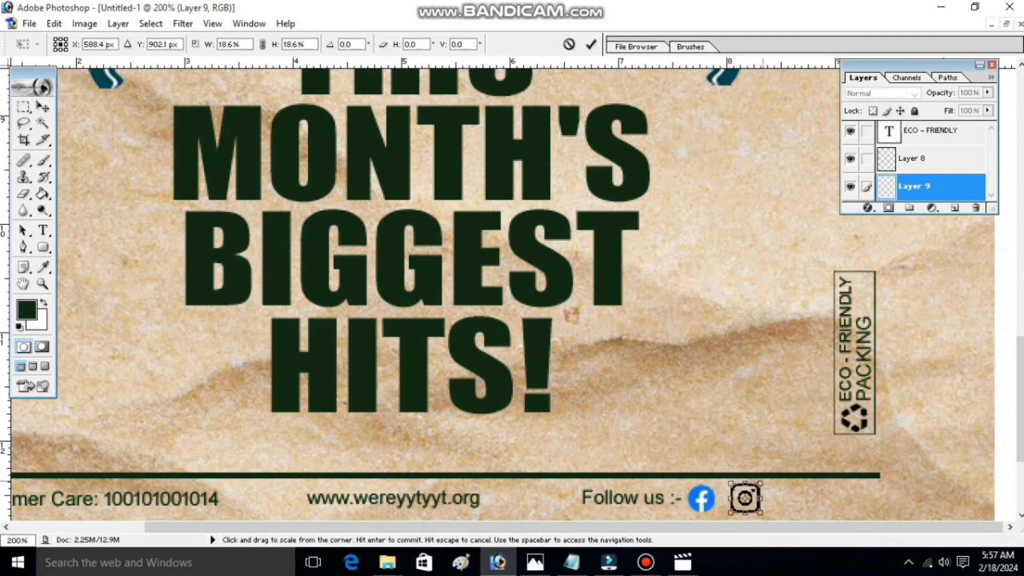
scroll(765, 487, down, 2)
key(Up)
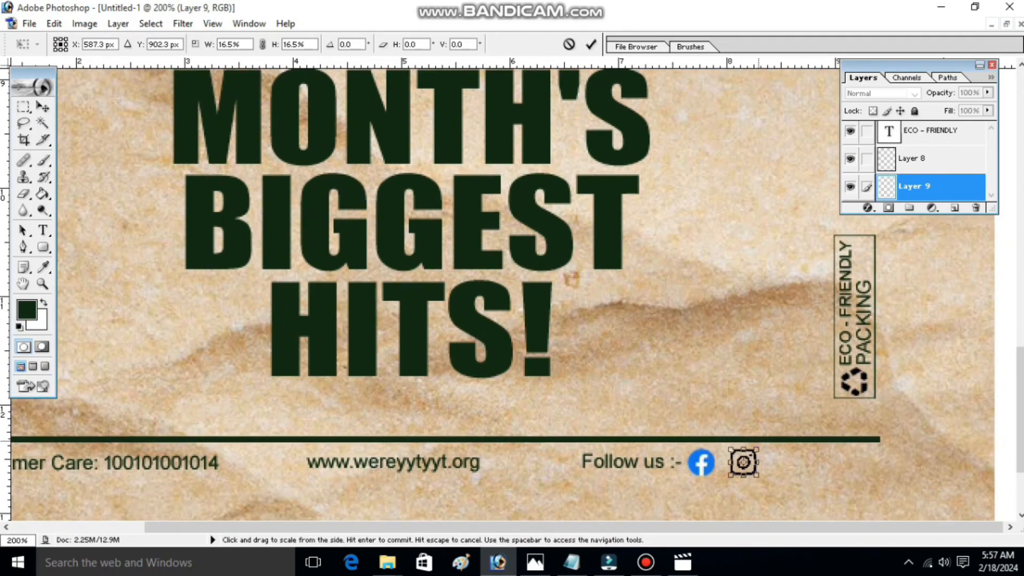
key(Return)
drag(504, 391, 509, 317)
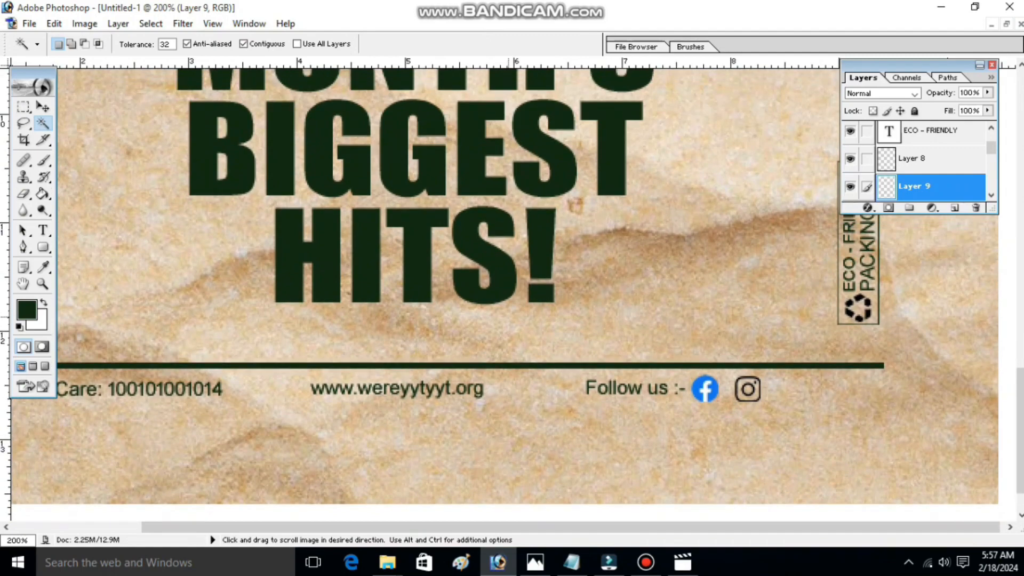
Nudge the Instagram logo up slightly so it lines up with the Facebook logo in the footer.
click(43, 107)
key(Up)
key(Up)
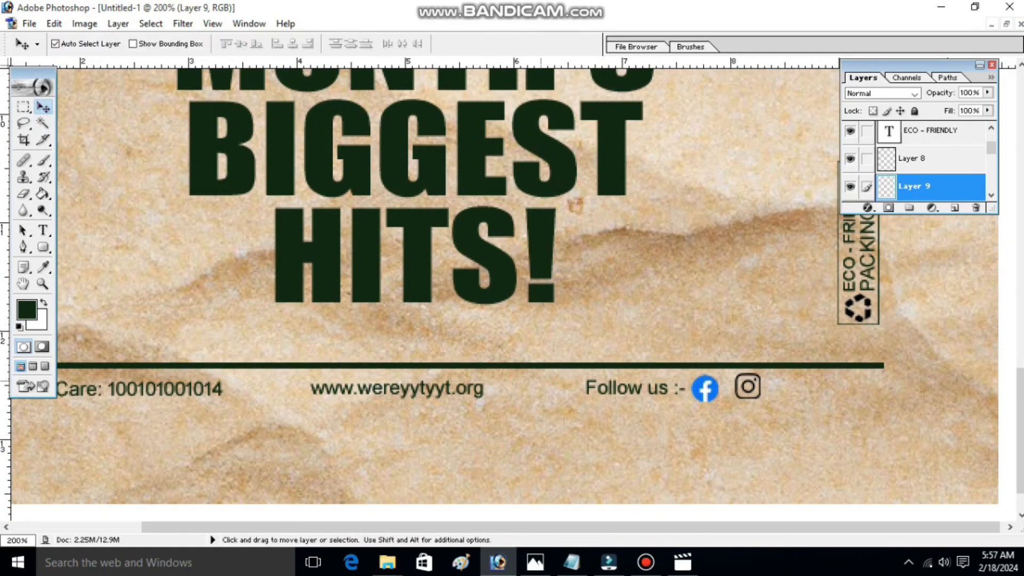
key(Down)
click(699, 385)
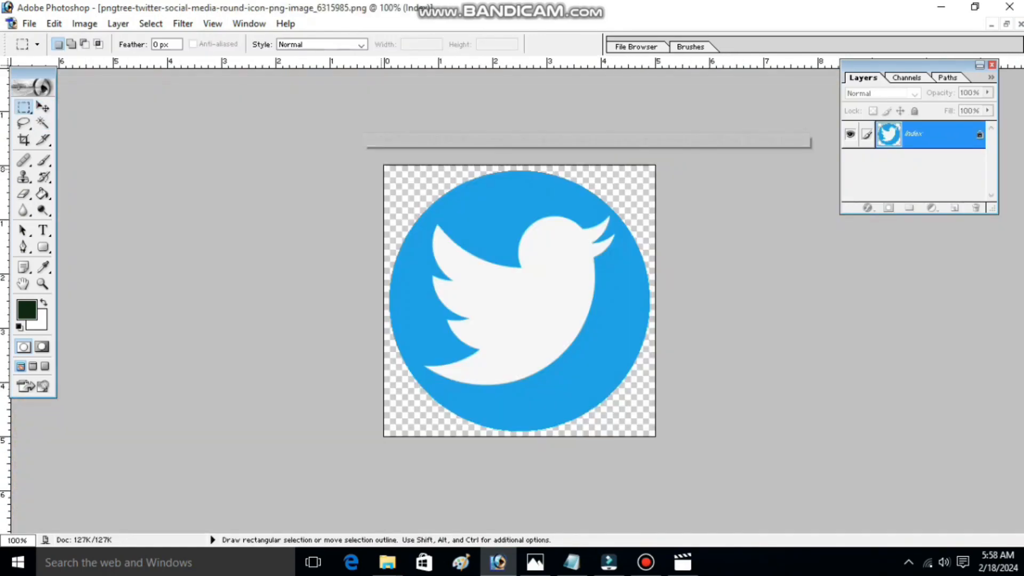
Copy the blue round Twitter logo from its image file into the paper bag design.
key(ctrl+a)
click(1007, 24)
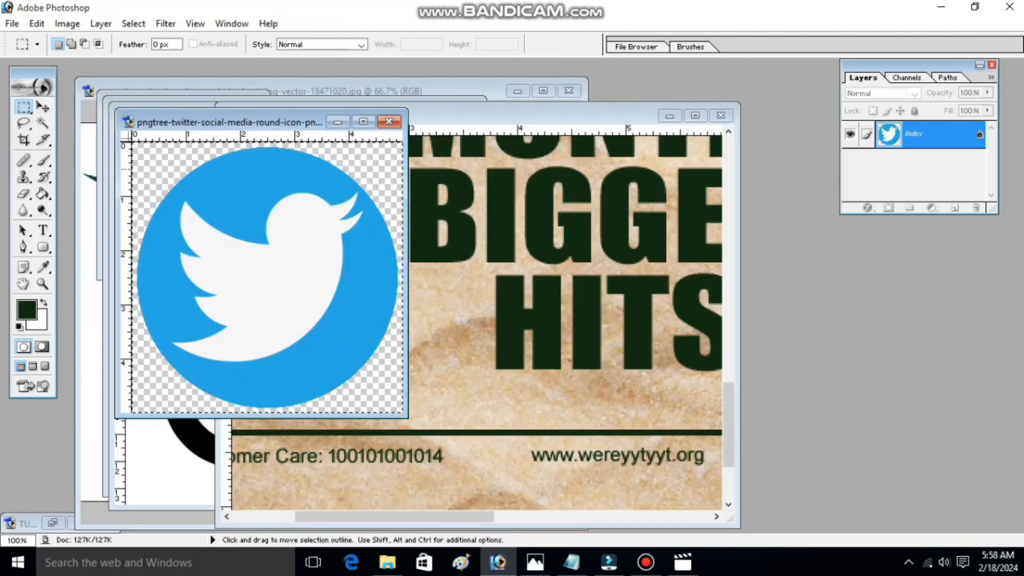
click(42, 107)
drag(256, 121, 293, 115)
drag(262, 206, 571, 364)
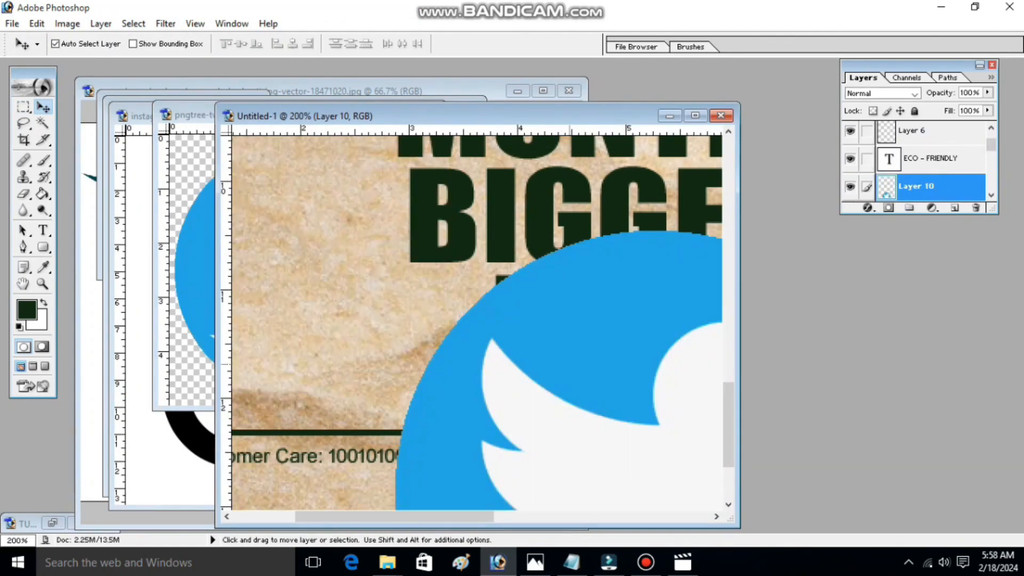
click(695, 116)
drag(512, 267, 530, 235)
Scale the Twitter logo to 6.4% and place it to the right of the Instagram logo, level with the other icons.
key(ctrl+t)
drag(193, 132, 457, 397)
scroll(456, 396, down, 2)
drag(457, 346, 791, 336)
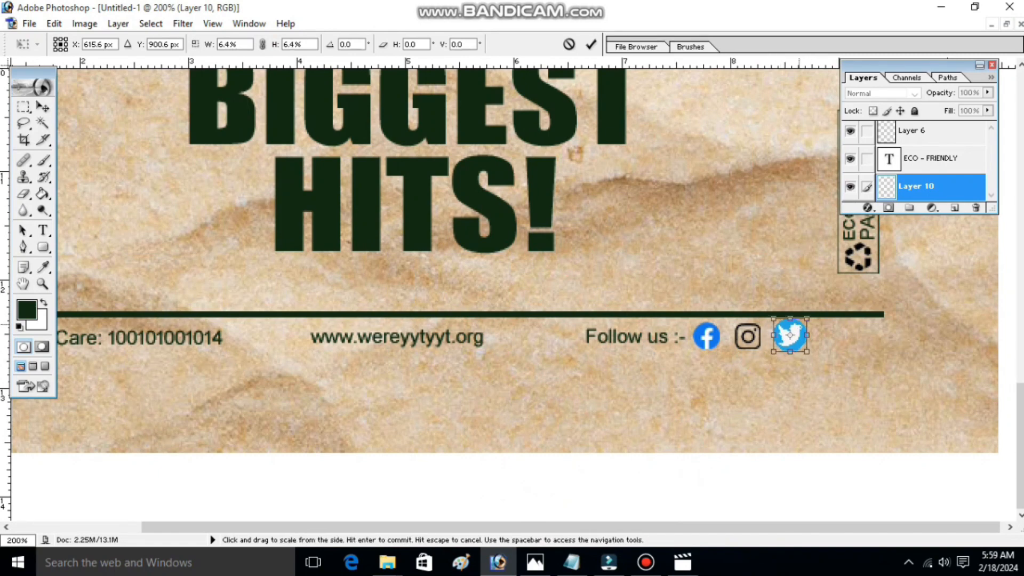
key(Up)
key(Up)
key(Up)
key(Return)
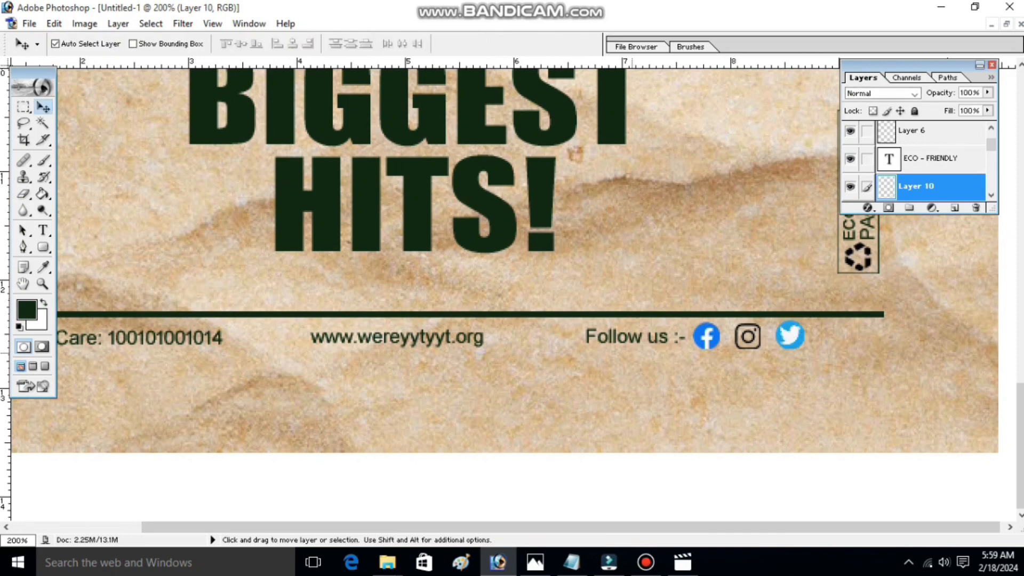
Examine the footer's social media icons up close and the layout of the whole bag design.
key(ctrl+minus)
key(ctrl+minus)
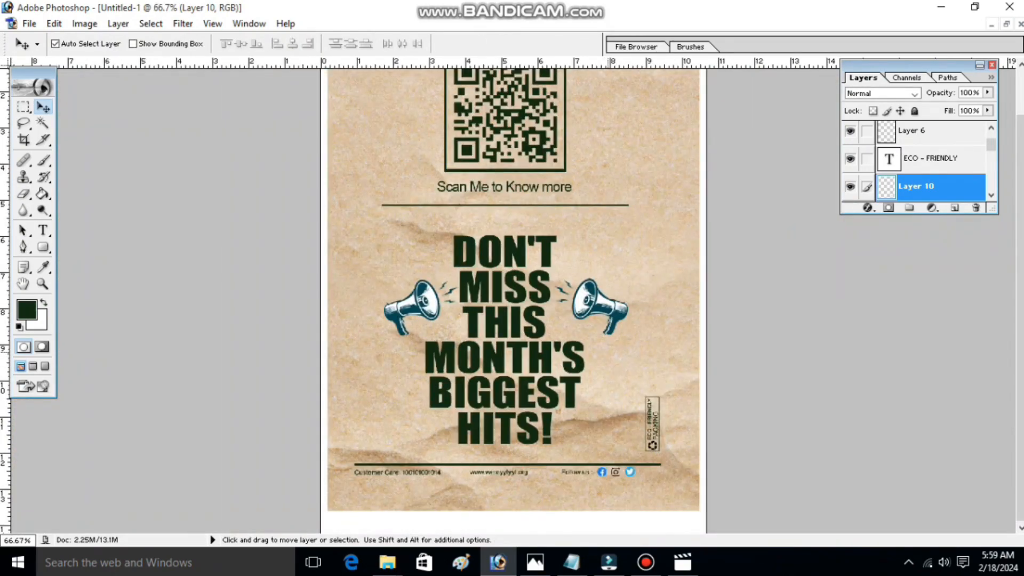
key(ctrl+plus)
key(ctrl+plus)
key(ctrl+plus)
drag(613, 453, 493, 257)
drag(614, 501, 468, 46)
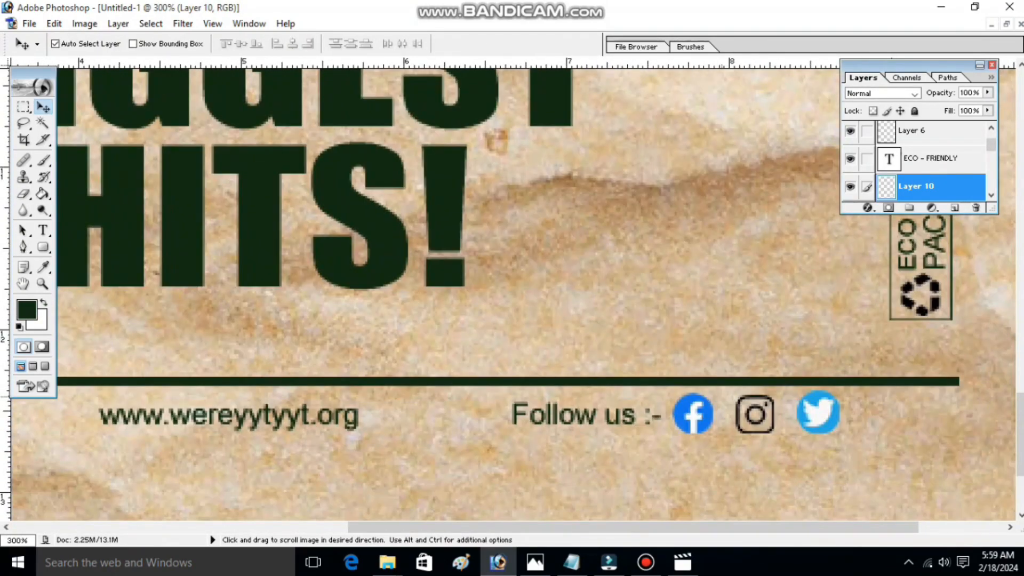
key(ctrl+minus)
key(ctrl+minus)
key(ctrl+minus)
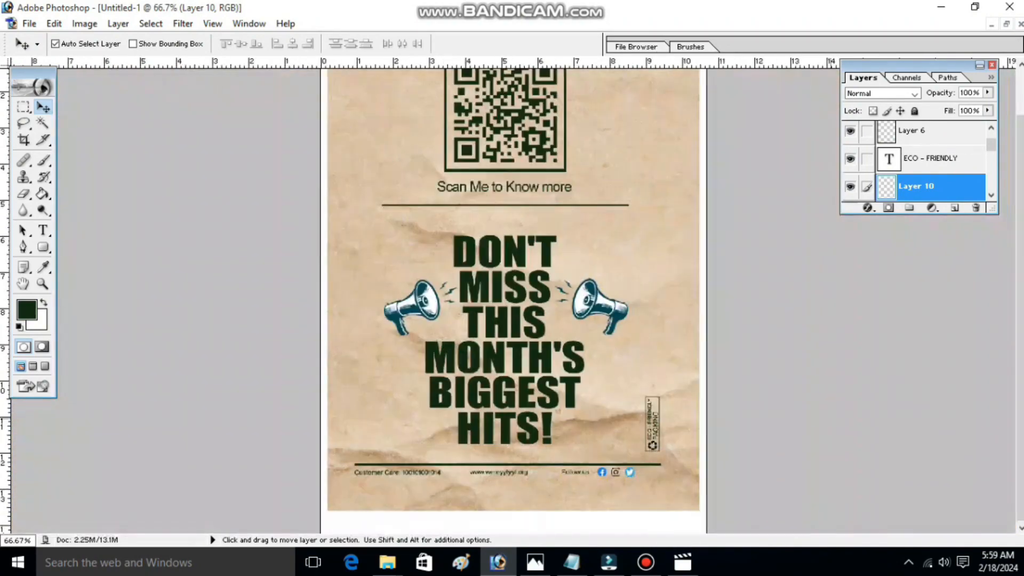
key(ctrl+minus)
key(ctrl+minus)
key(ctrl+plus)
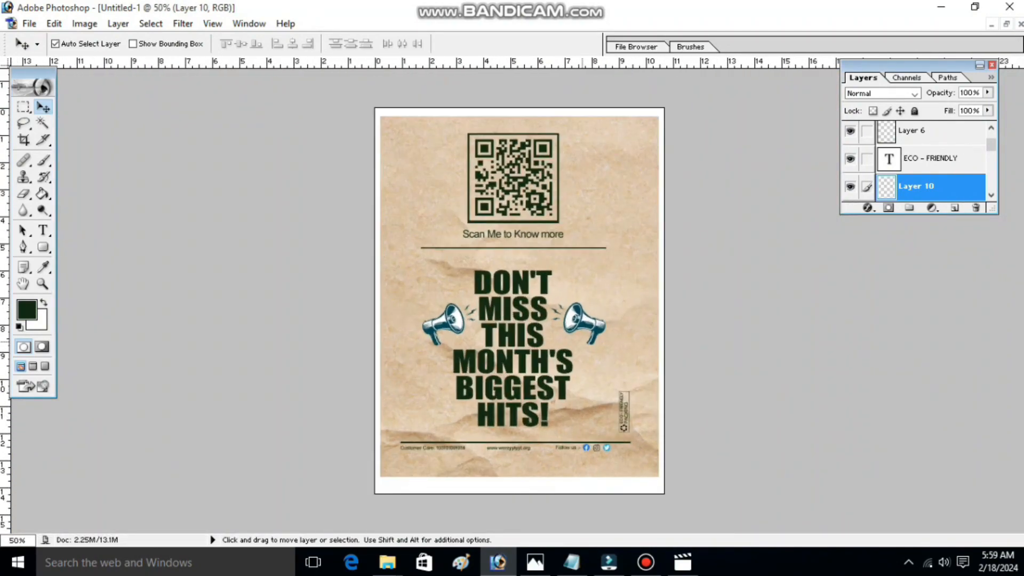
key(ctrl+0)
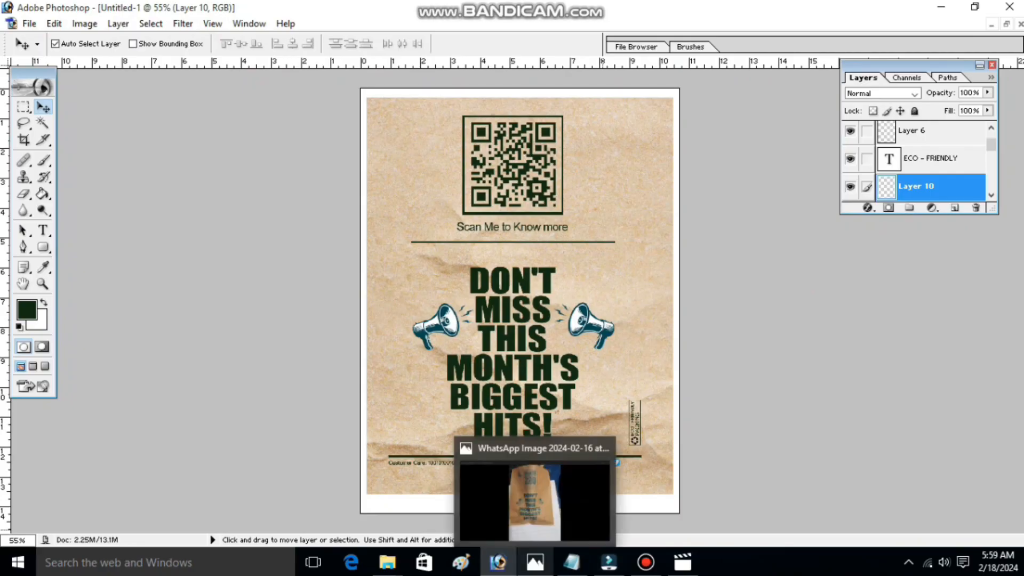
Check the reference bag photo and add the text "Apollo" in the blank area left of the QR code.
click(535, 562)
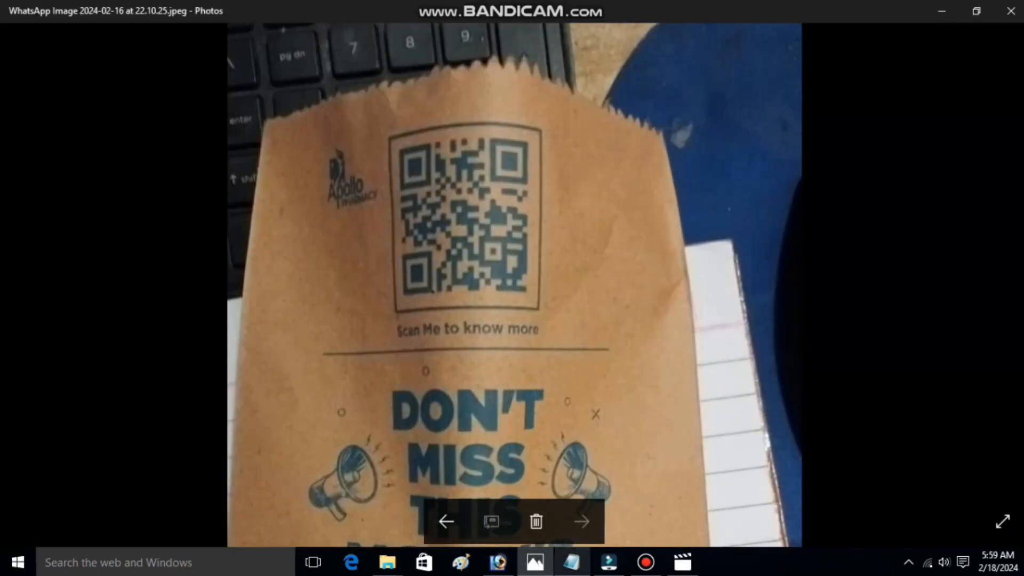
mouse_move(608, 562)
click(498, 563)
key(ctrl+plus)
key(ctrl+plus)
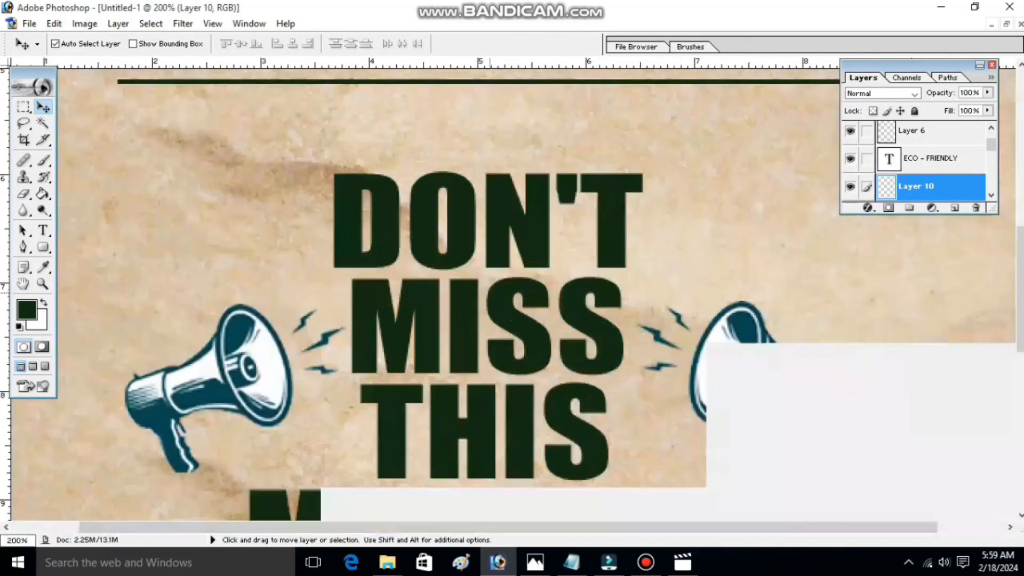
scroll(490, 114, up, 5)
key(t)
click(490, 114)
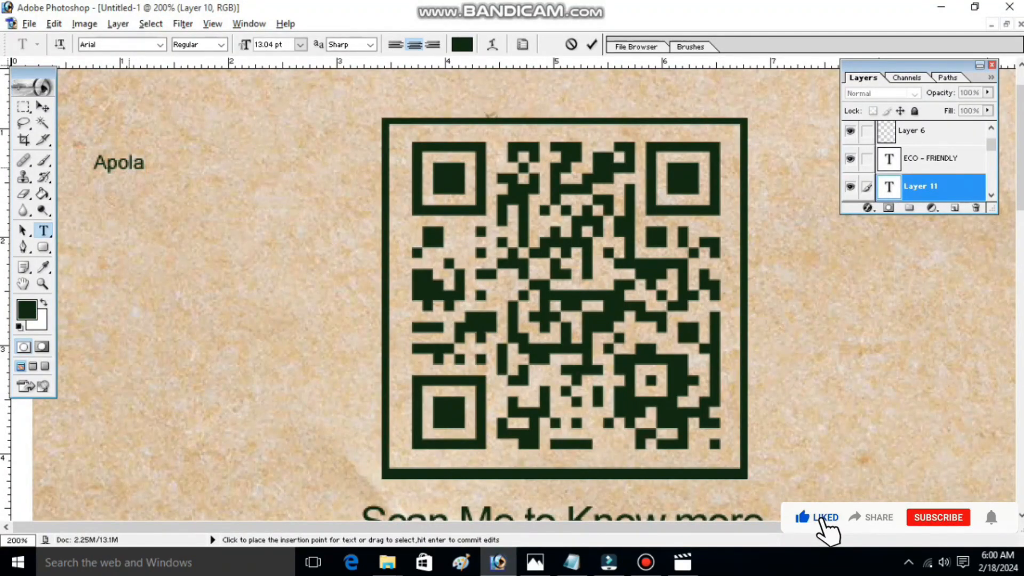
key(Left)
text(l)
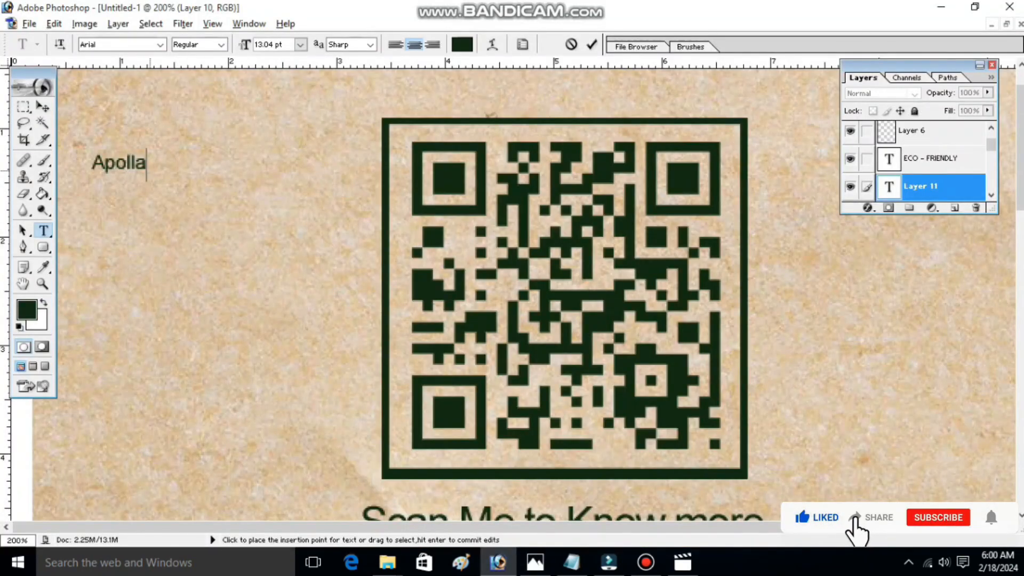
key(BackSpace)
text(o)
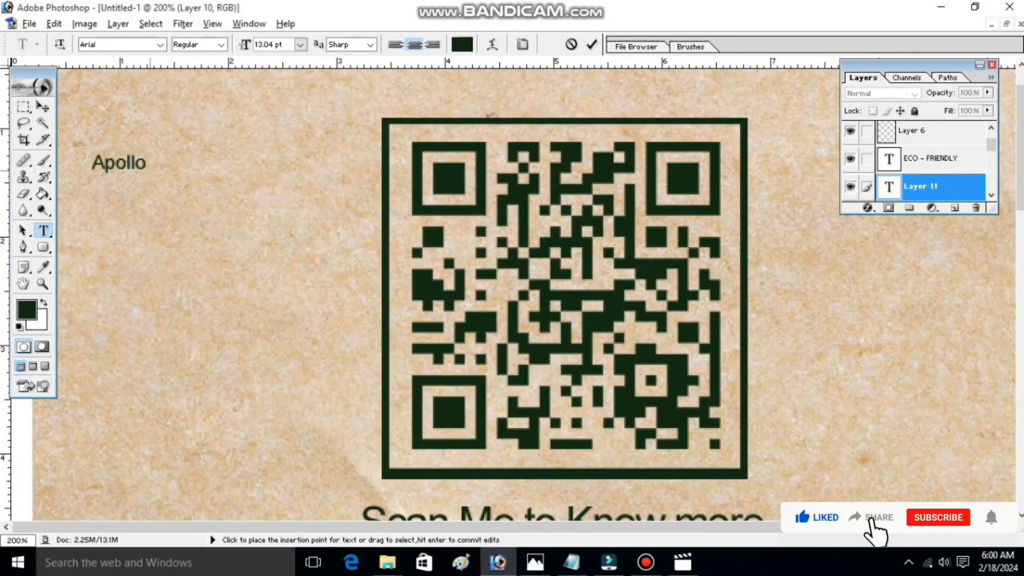
Enlarge the "Apollo" text to 21.04 pt.
key(ctrl+a)
key(ctrl+shift+period)
key(ctrl+shift+period)
key(ctrl+shift+period)
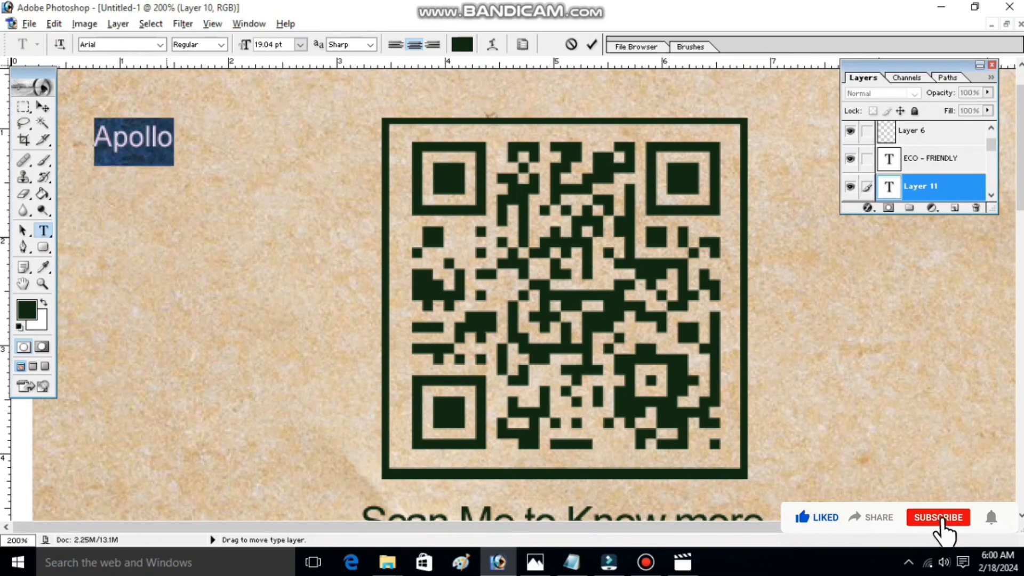
key(ctrl+shift+period)
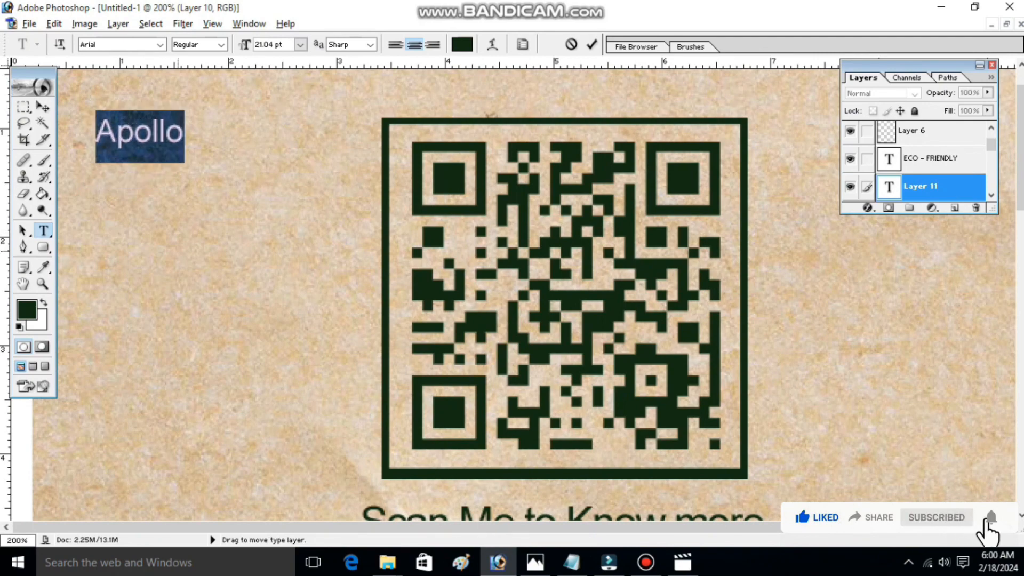
click(42, 106)
Consult the logo in the reference bag photo and duplicate the "Apollo" text, moving the copy just below the original.
key(alt+Tab)
scroll(512, 211, up, 2)
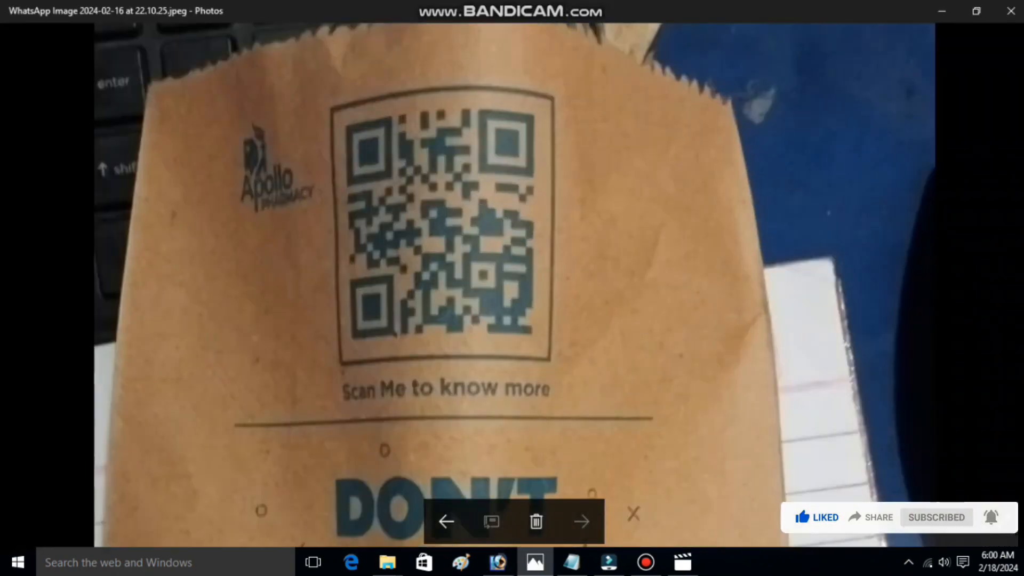
scroll(512, 288, down, 2)
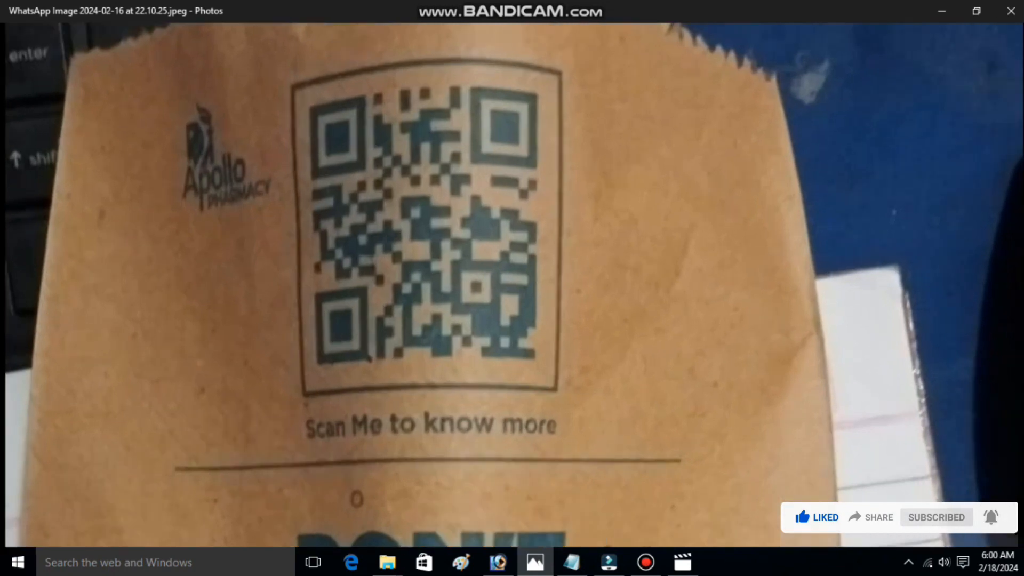
key(alt+Tab)
key(alt+Down)
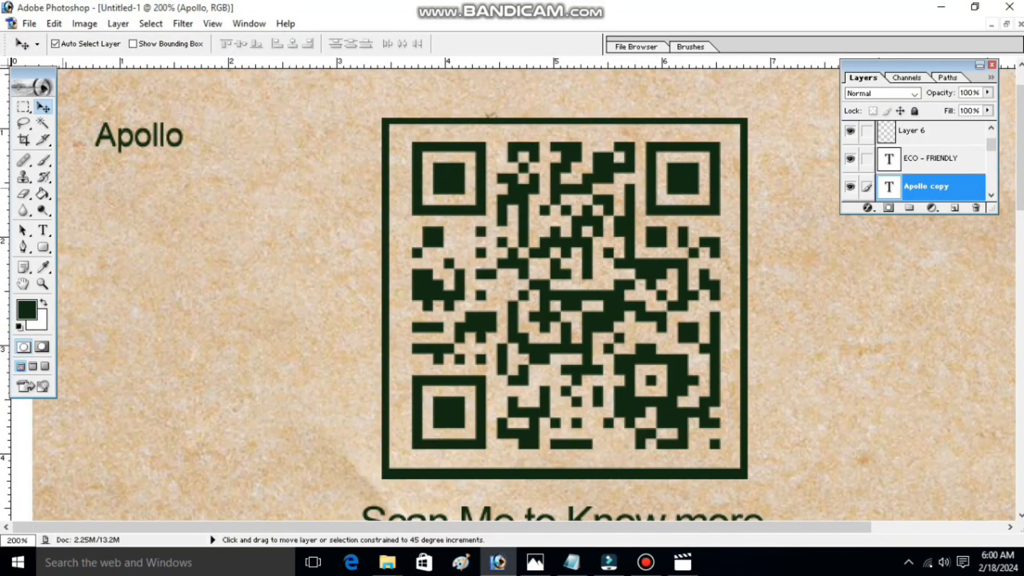
key(shift+Down)
key(shift+Down)
Replace the wording of the lower "Apollo" copy with "Pharamacy", checking it against the reference photo.
key(t)
double_click(140, 167)
key(alt+Tab)
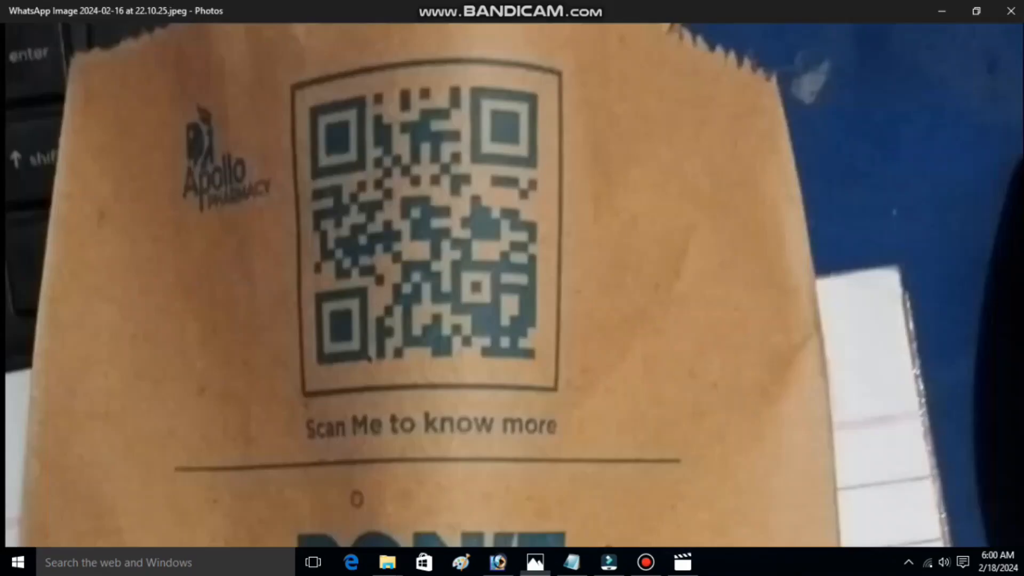
key(alt+Tab)
text(Pharamacy)
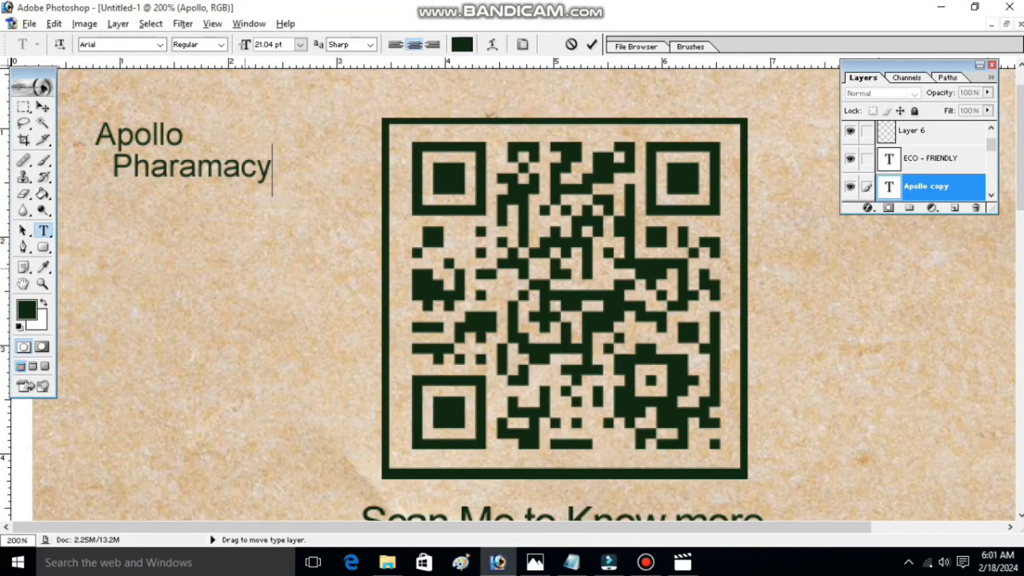
Reduce the "Pharamacy" text to 11.04 pt and move it close beneath "Apollo", following the reference photo.
key(alt+Tab)
key(alt+Tab)
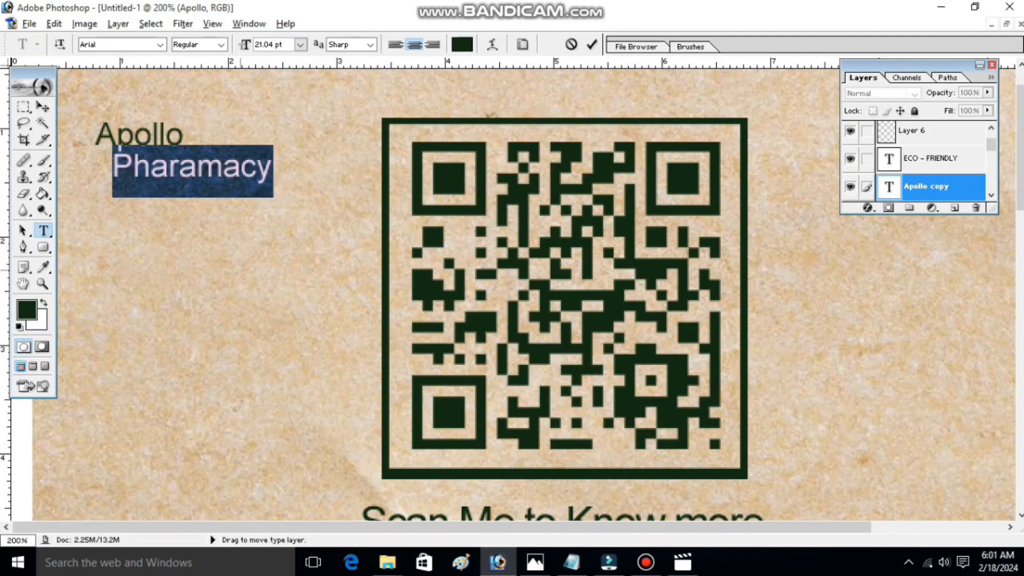
key(ctrl+shift+comma)
key(ctrl+shift+comma)
key(ctrl+shift+comma)
key(ctrl+shift+comma)
key(ctrl+shift+comma)
drag(240, 270, 213, 267)
key(alt+Tab)
key(alt+Tab)
click(42, 124)
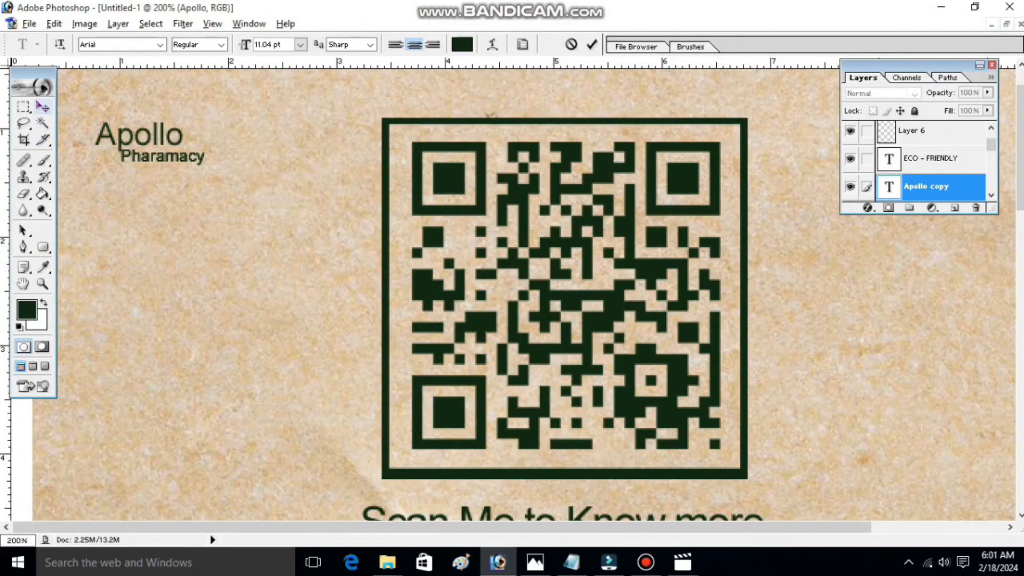
Enlarge the whole word "Apollo" to 29.04 pt.
click(43, 230)
drag(97, 137, 221, 145)
key(ctrl+shift+period)
key(ctrl+shift+period)
key(ctrl+shift+period)
key(ctrl+shift+period)
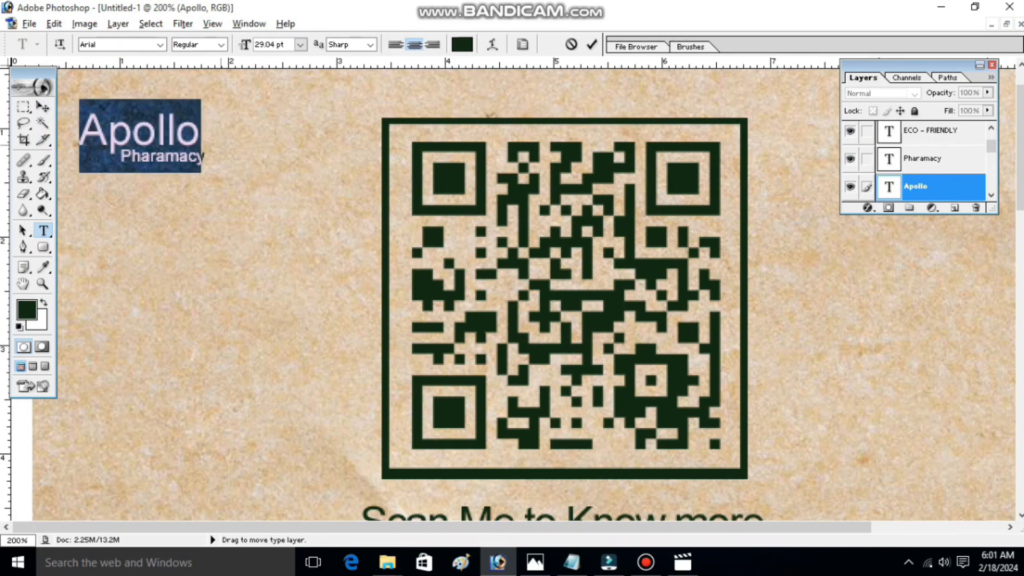
Enlarge only the letter "p" in "Apollo" to 31.04 pt.
drag(133, 145, 116, 149)
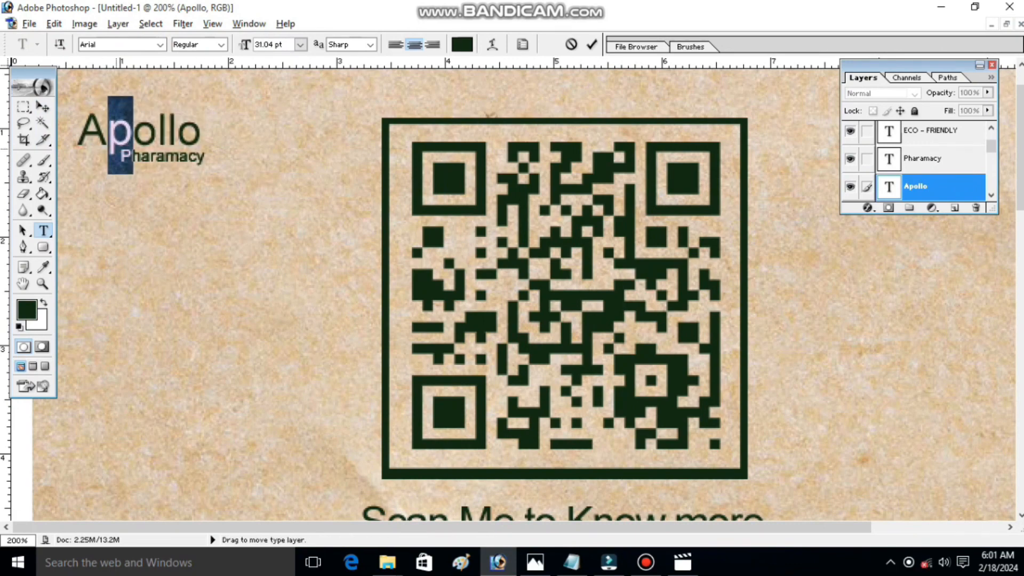
key(ctrl+shift+period)
click(42, 106)
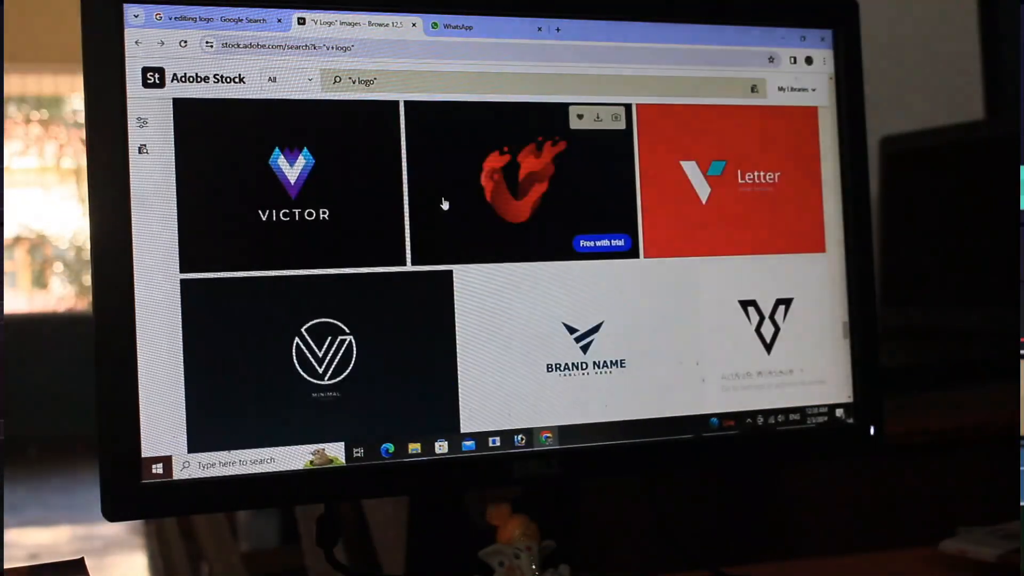
right_click(444, 204)
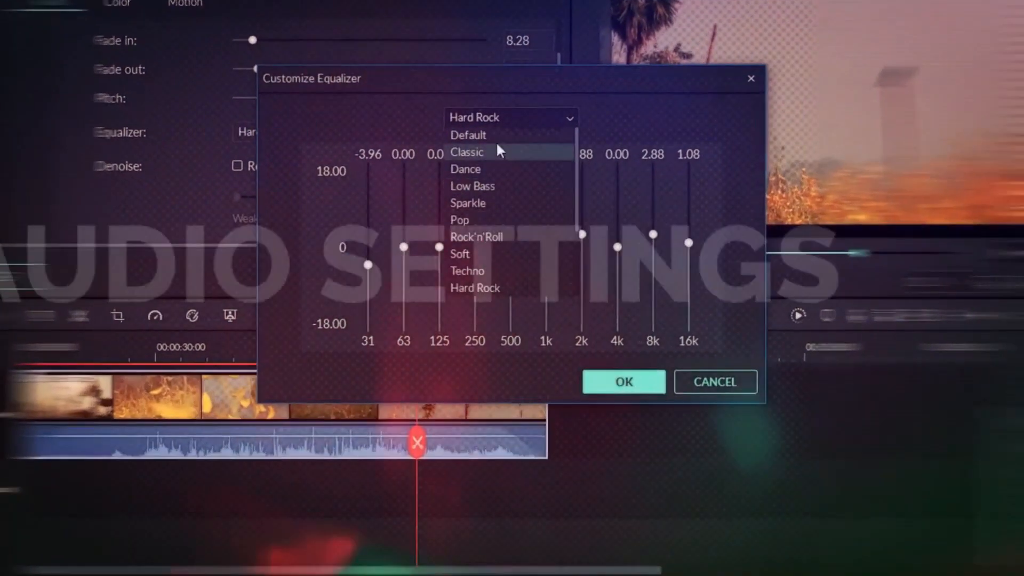
click(468, 134)
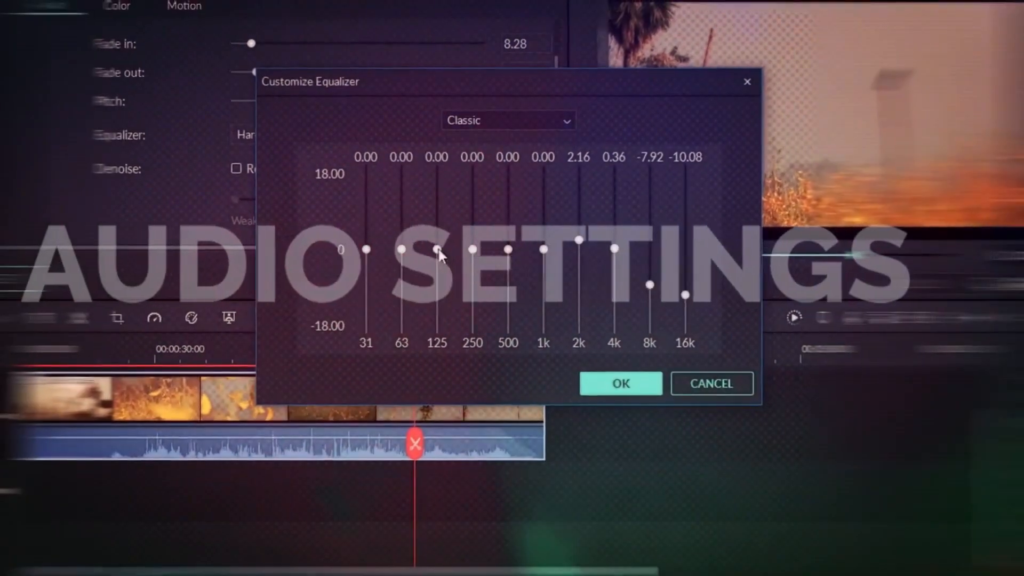
mouse_move(439, 247)
mouse_down()
mouse_move(441, 211)
mouse_move(441, 228)
mouse_up()
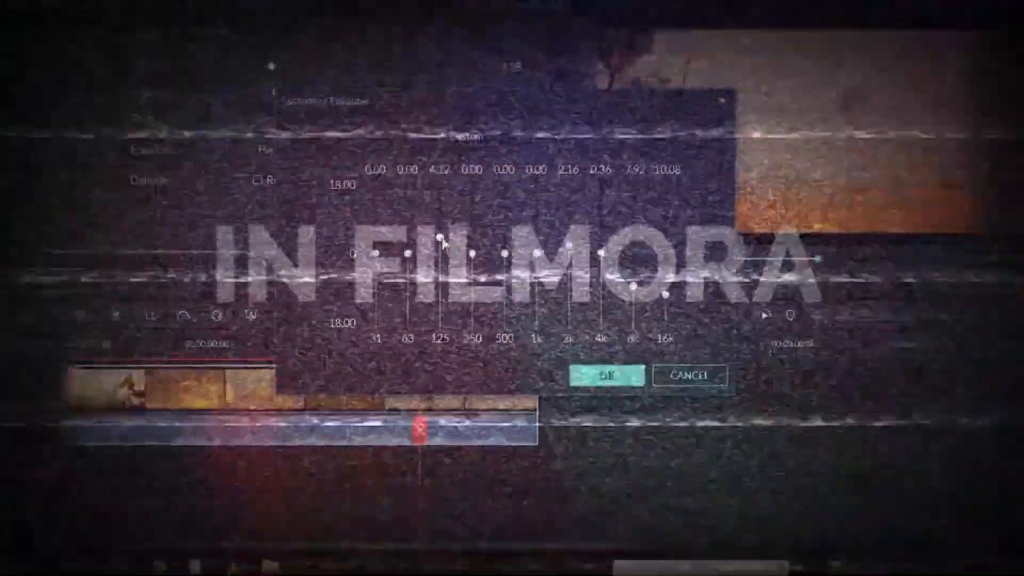